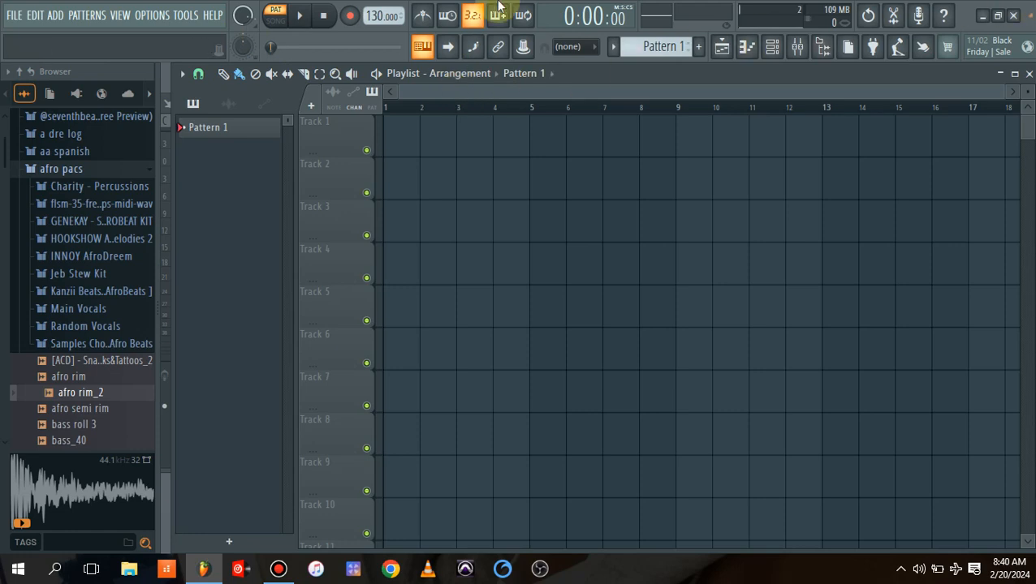
Set the audio output device to Speakers (Focusrite Usb Audio) and close the audio settings
left_click(153, 17)
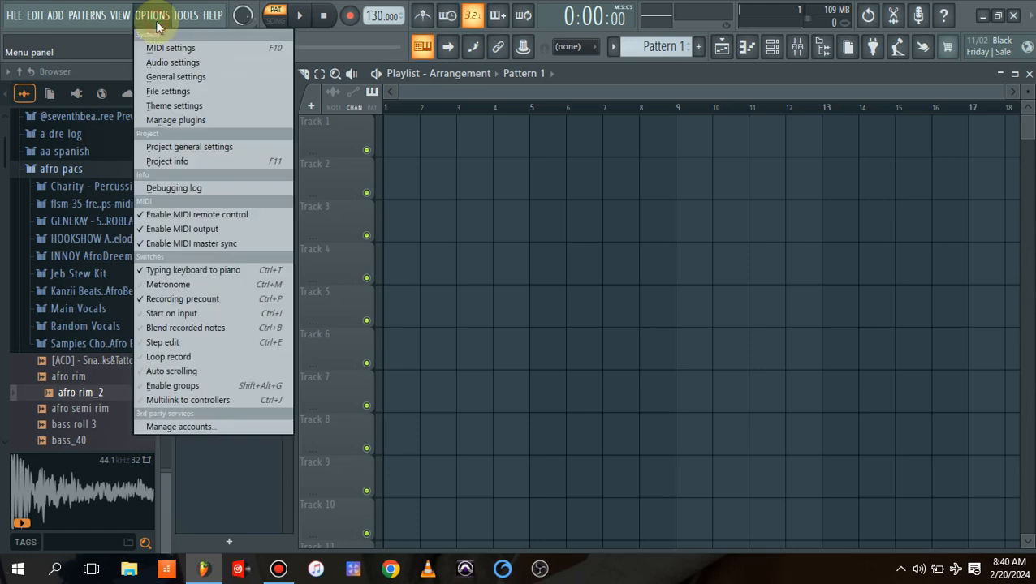
left_click(176, 64)
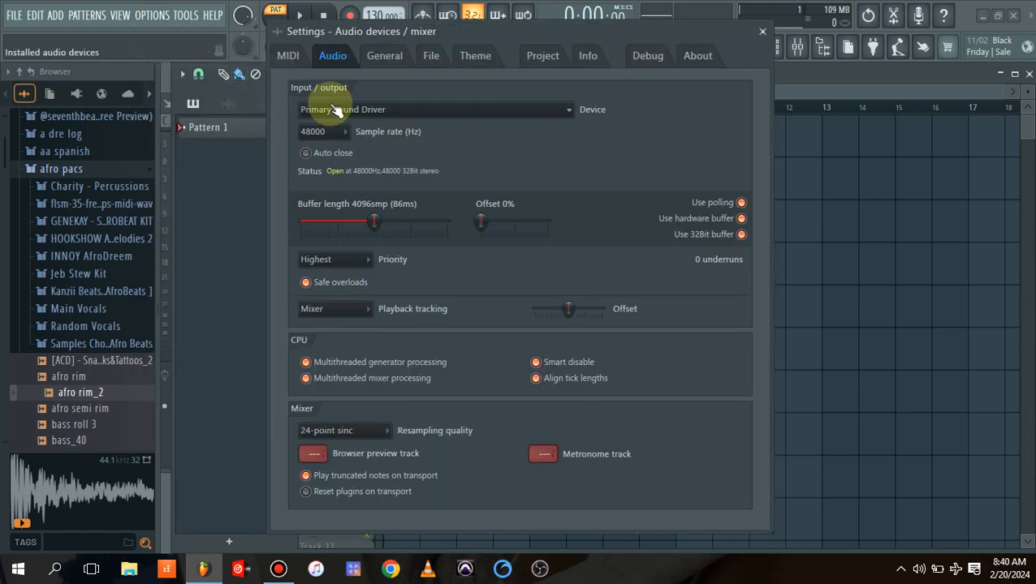
left_click(391, 110)
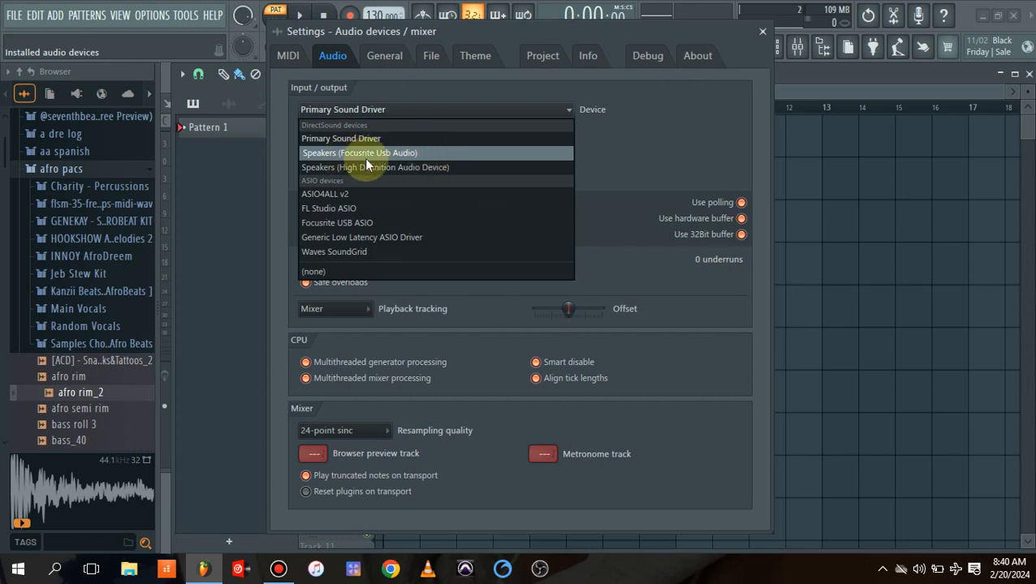
left_click(398, 153)
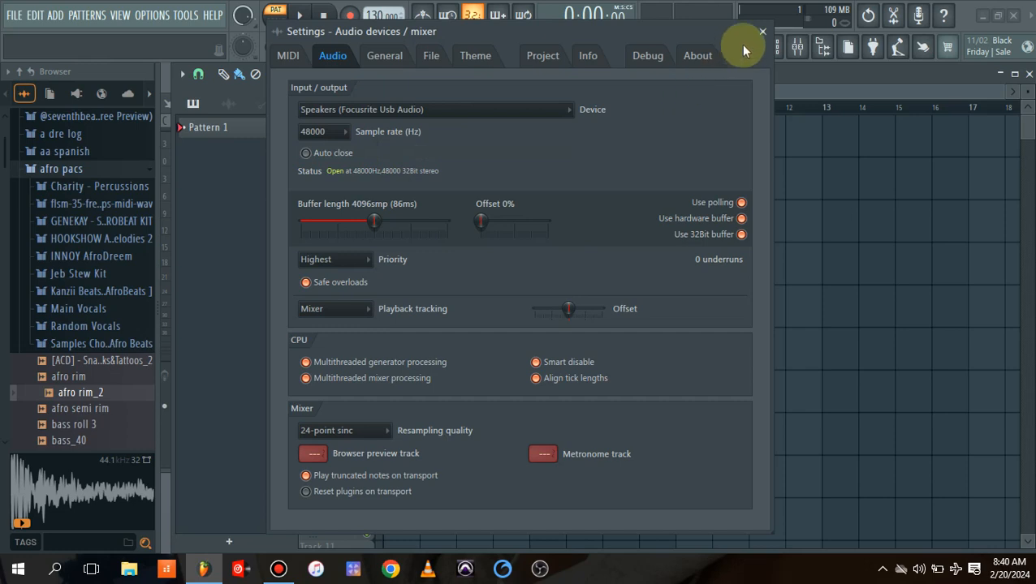
left_click(762, 31)
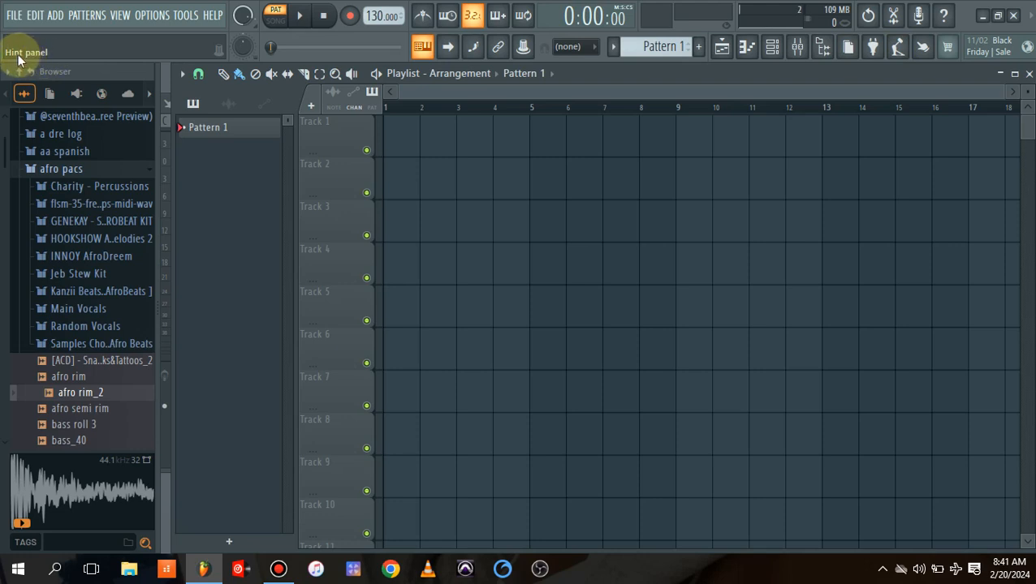
Tap in a project tempo of 95 BPM with the tempo tapper and close it
left_click(898, 50)
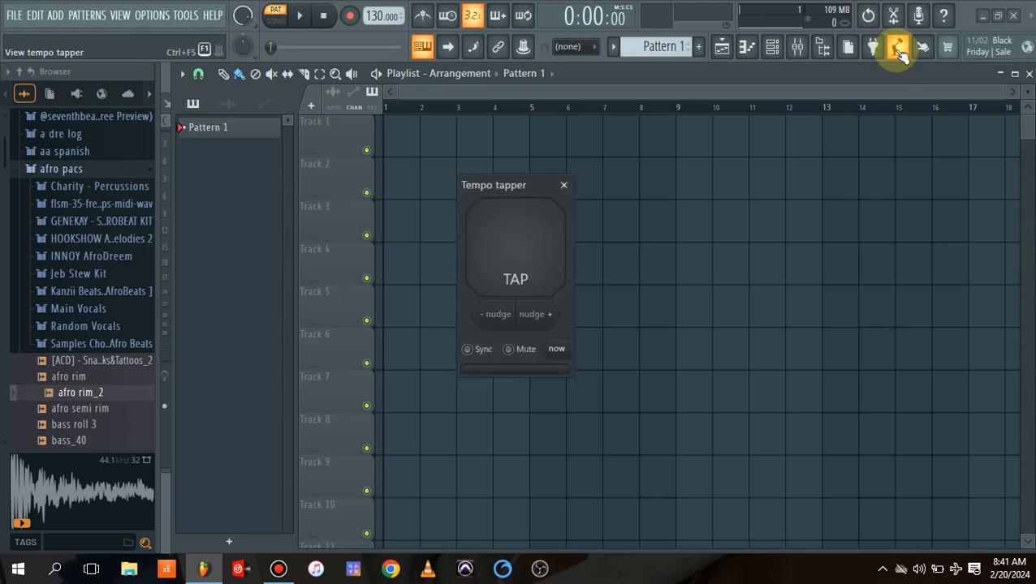
left_click(543, 226)
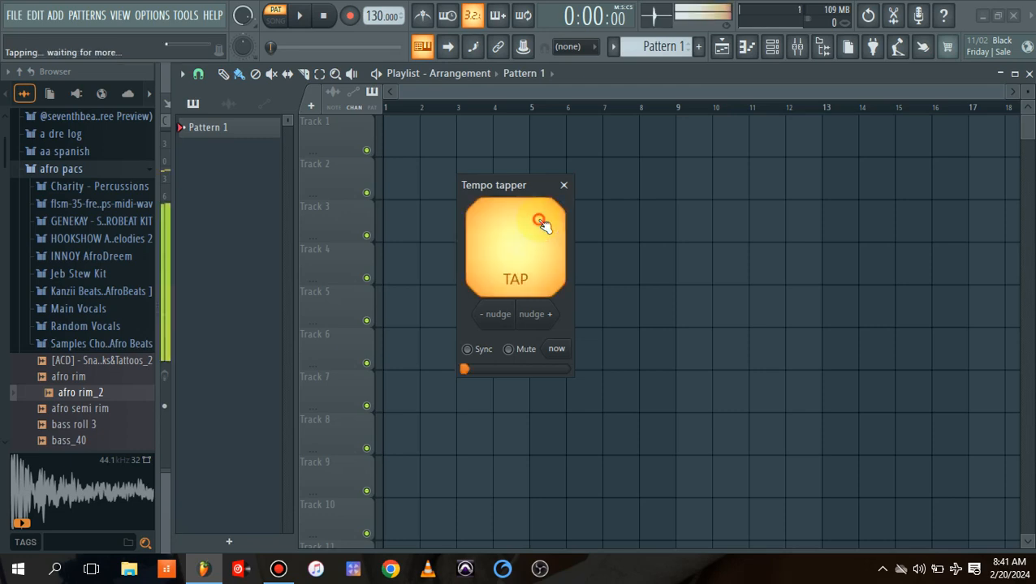
left_click(542, 229)
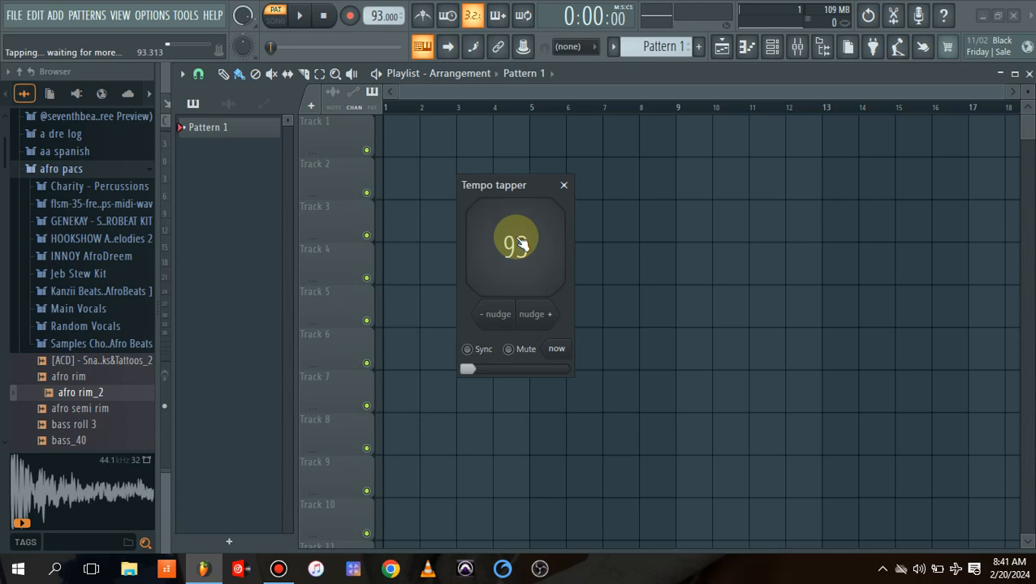
left_click(522, 243)
left_click(522, 244)
left_click(522, 245)
left_click(522, 243)
left_click(522, 244)
left_click(521, 244)
left_click(522, 244)
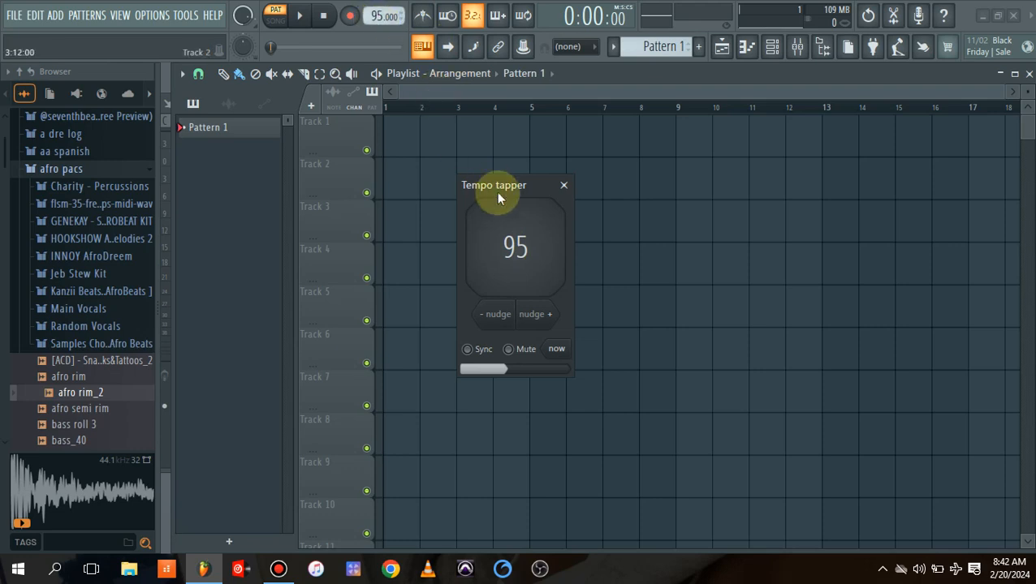
left_click(565, 187)
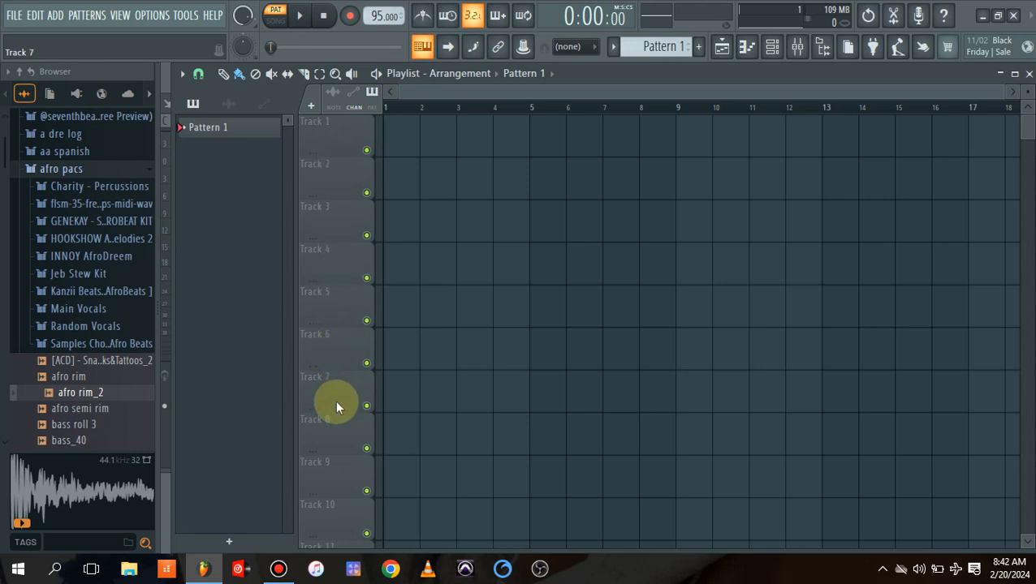
Make Track 7 an instrument track with the Morphine synthesizer and move its plugin window fully into view
right_click(328, 443)
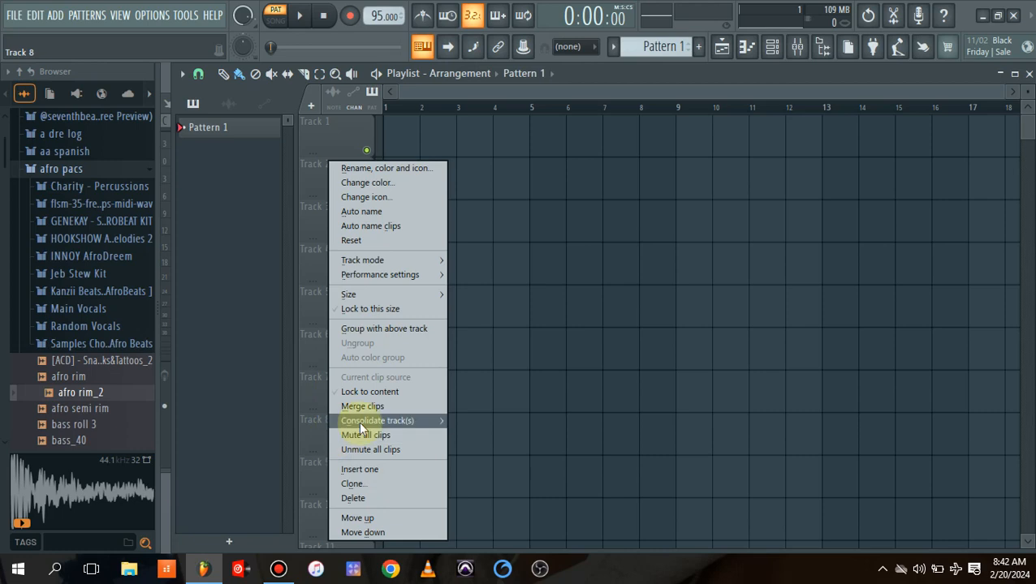
right_click(312, 386)
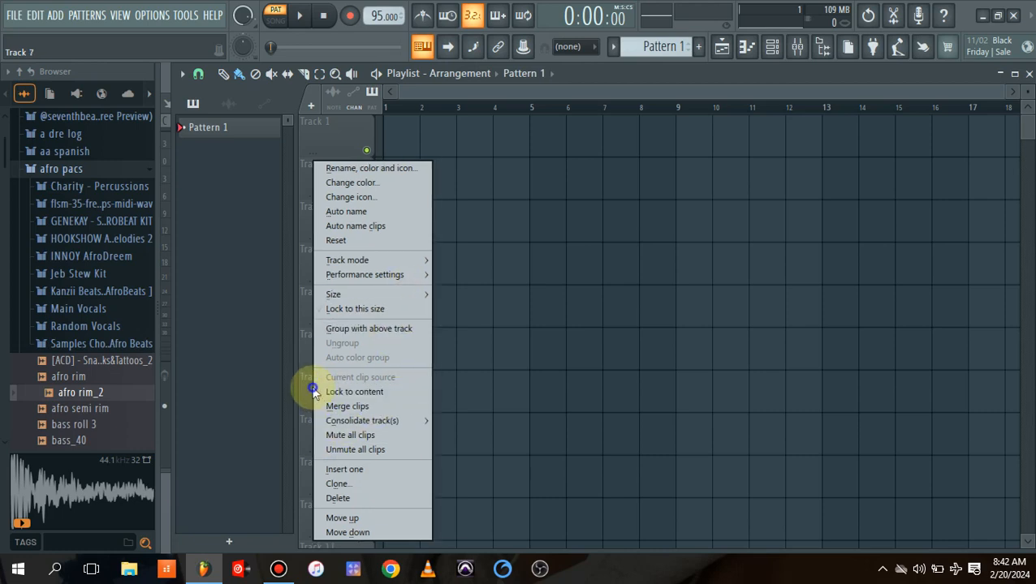
mouse_move(421, 261)
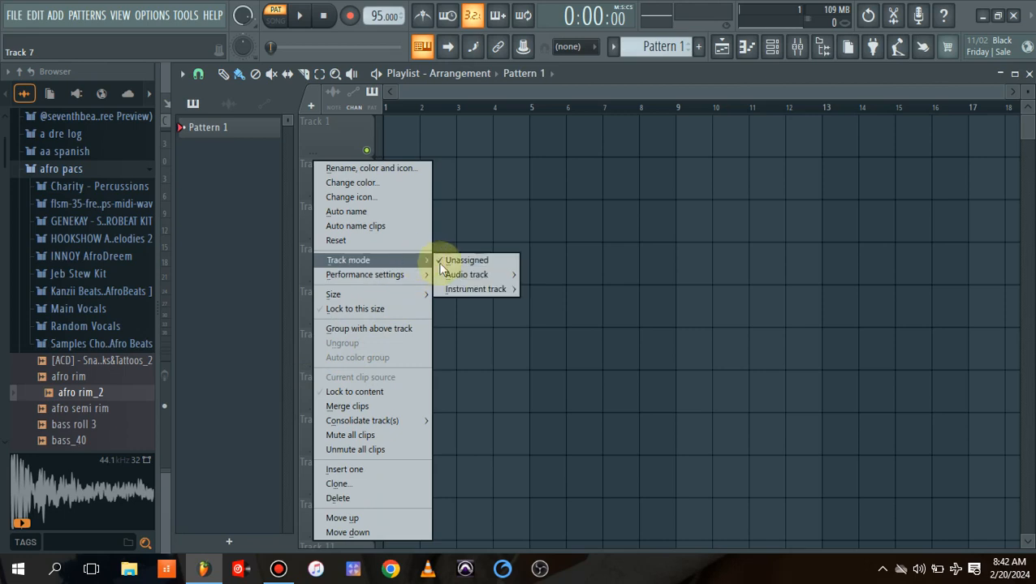
mouse_move(488, 291)
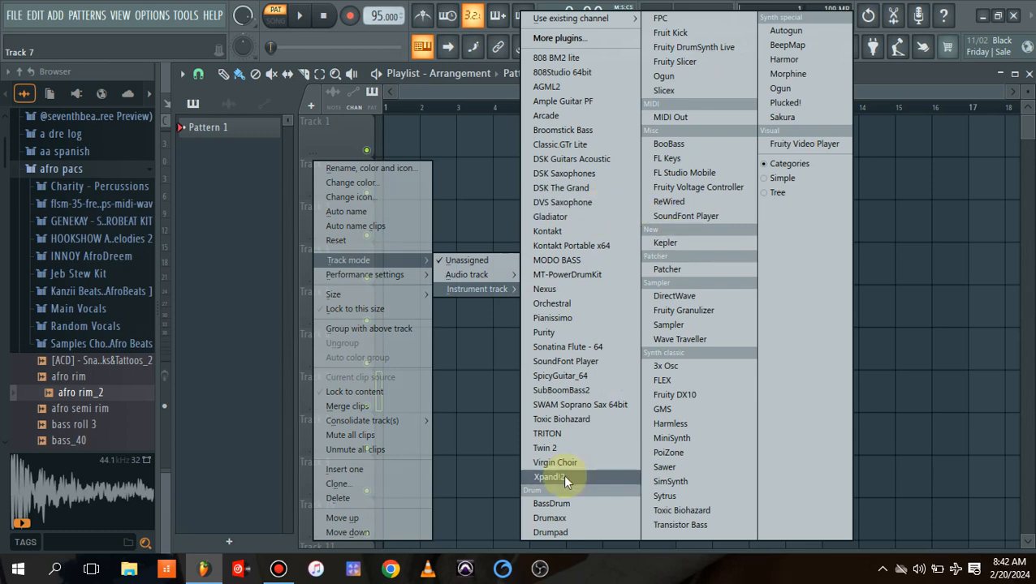
left_click(816, 78)
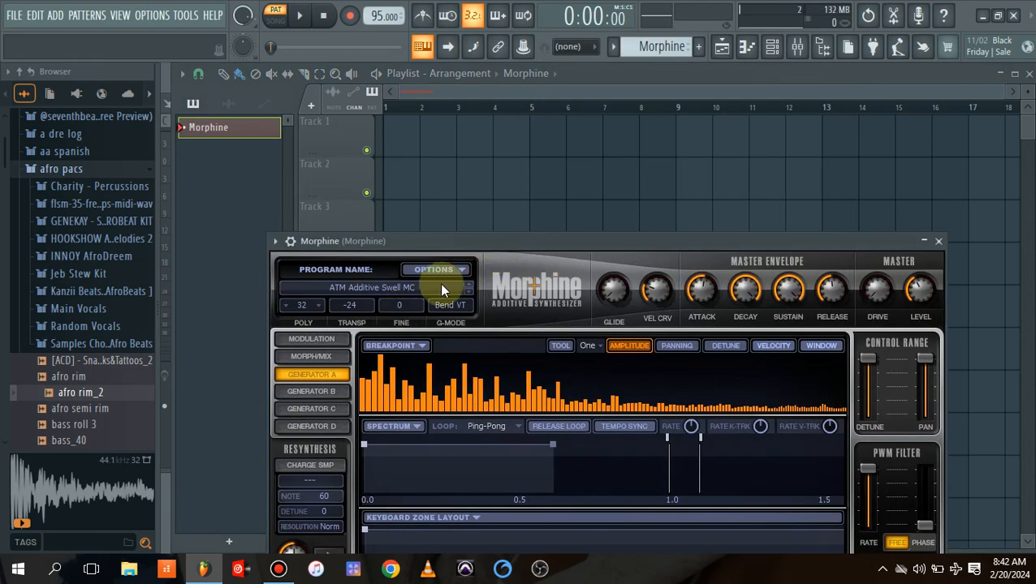
left_click_drag(475, 242, 463, 131)
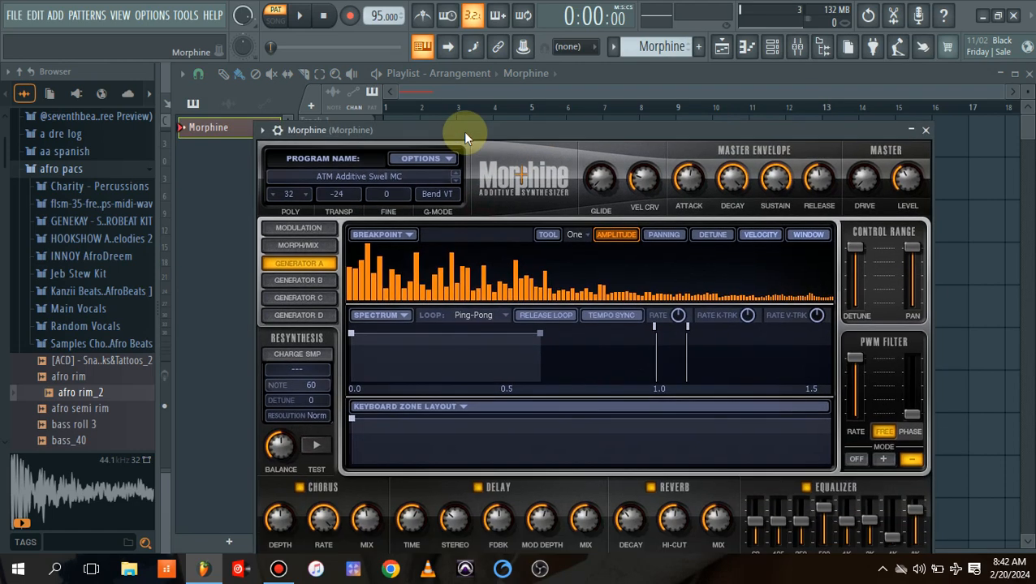
Load the keyboard preset KBD Soft FM Keys NUC from Morphine's presets library
left_click(417, 178)
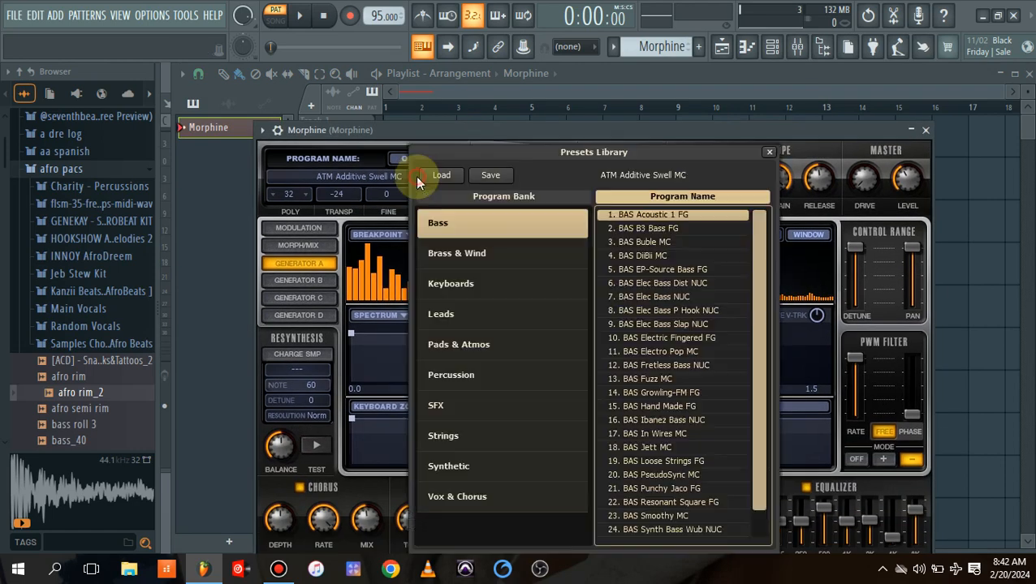
left_click(496, 289)
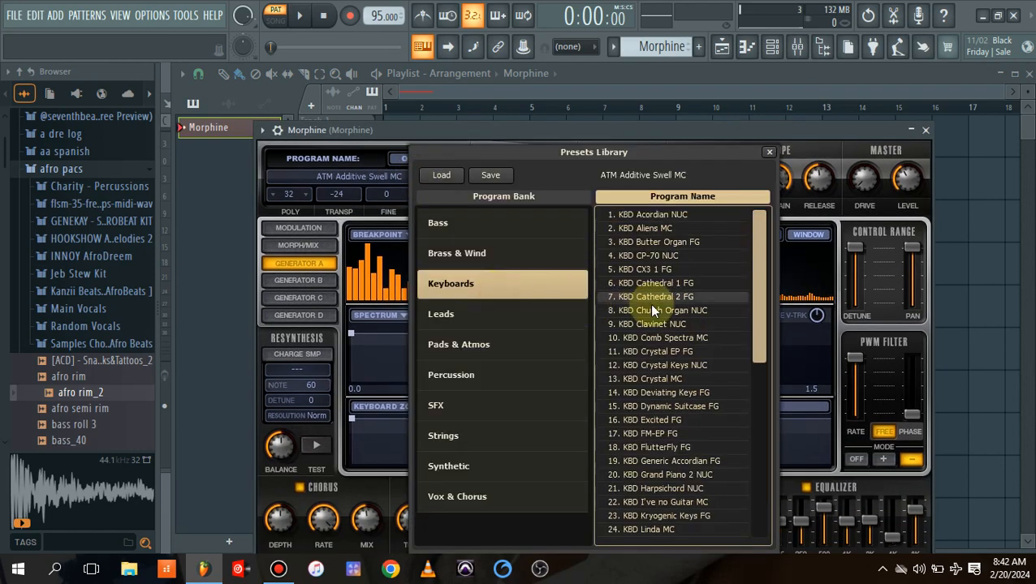
left_click(689, 353)
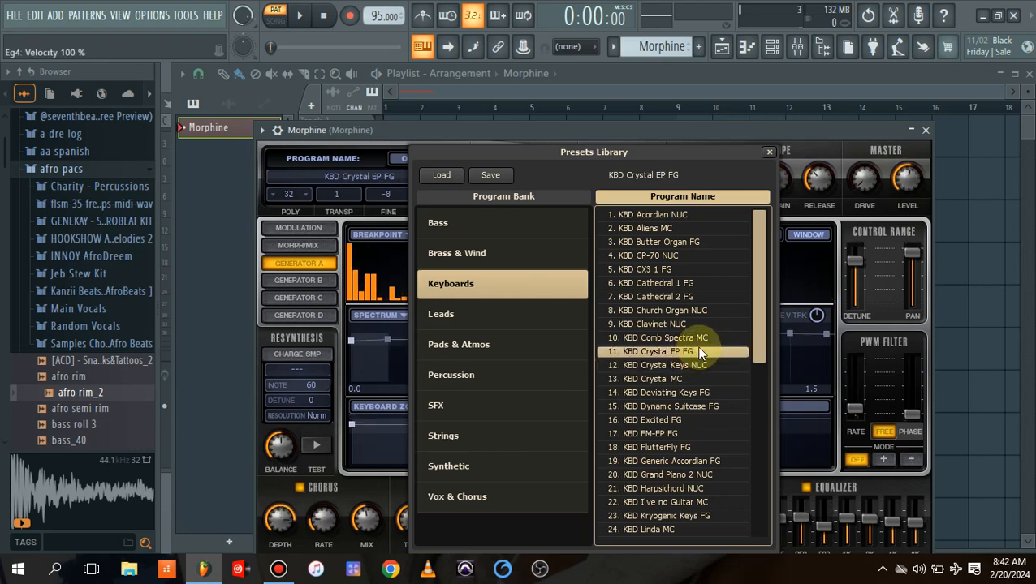
left_click_drag(759, 338, 748, 497)
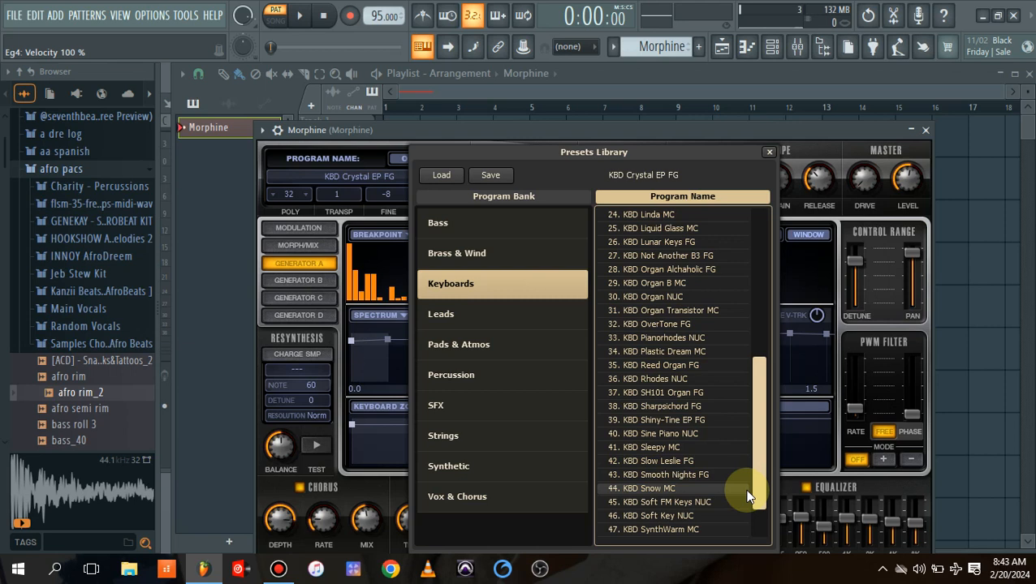
left_click_drag(745, 497, 746, 524)
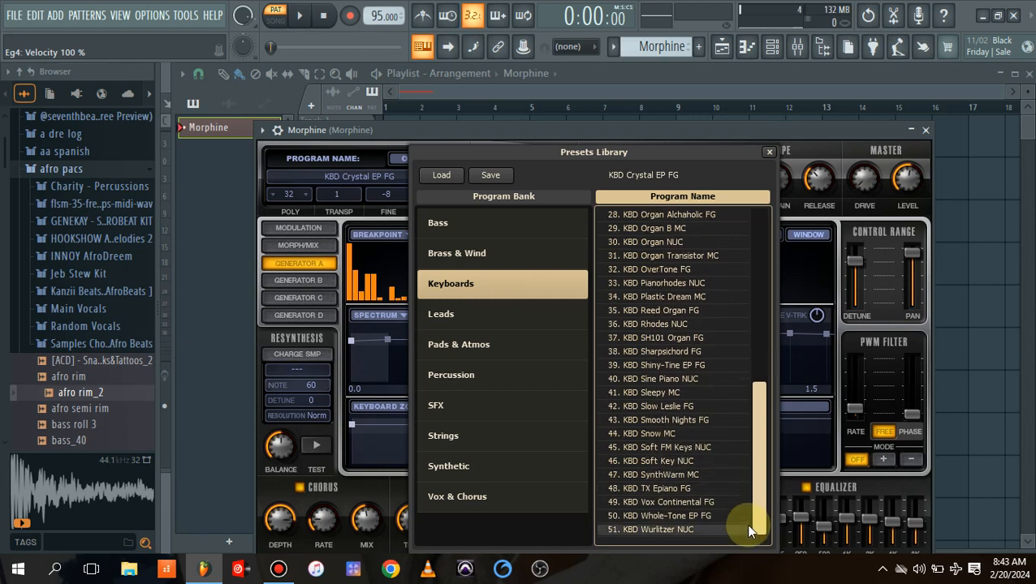
left_click(685, 448)
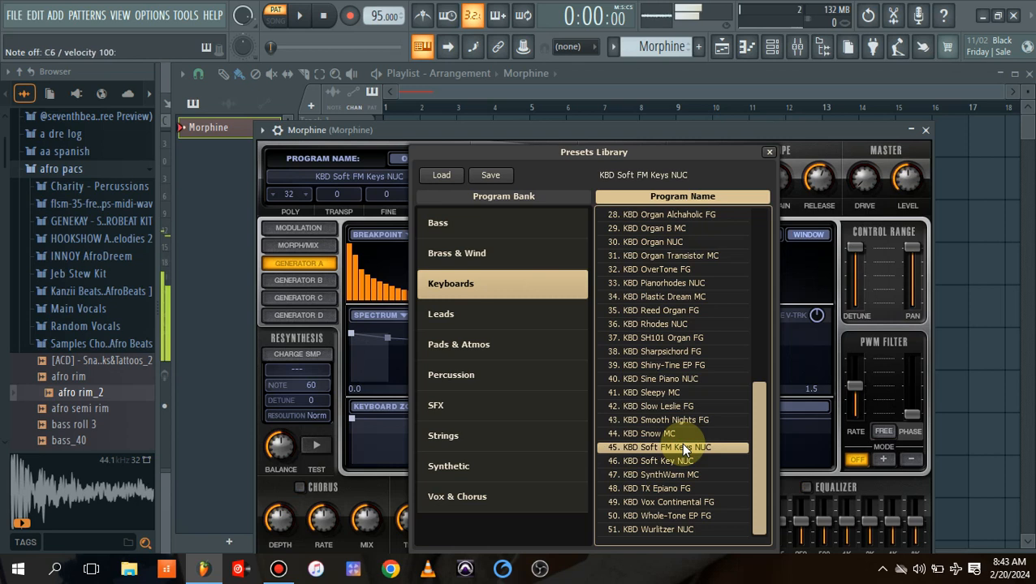
Audition the preset by playing a few notes with the typing keyboard, closing the Morphine window along the way
key("w")
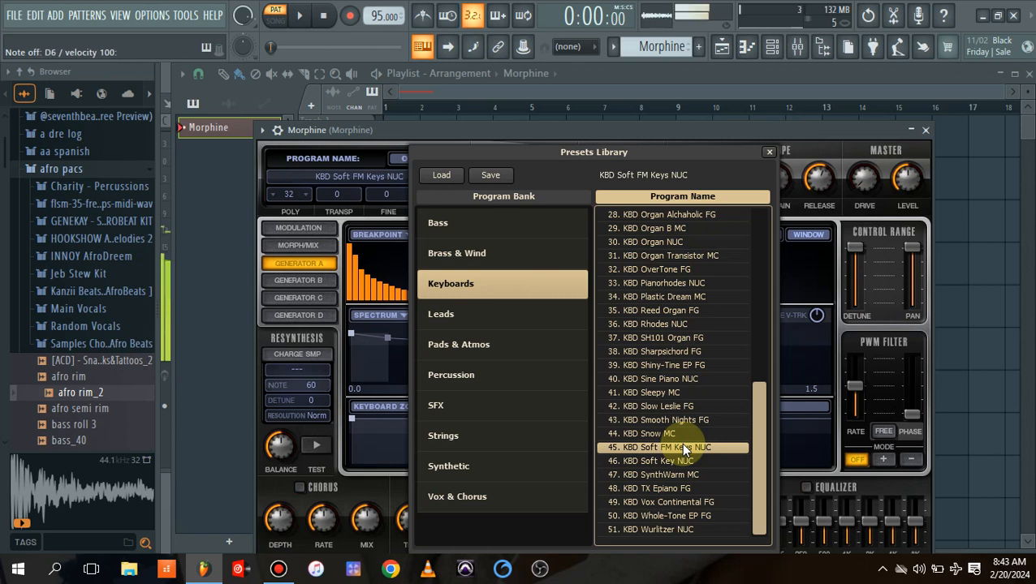
key("c")
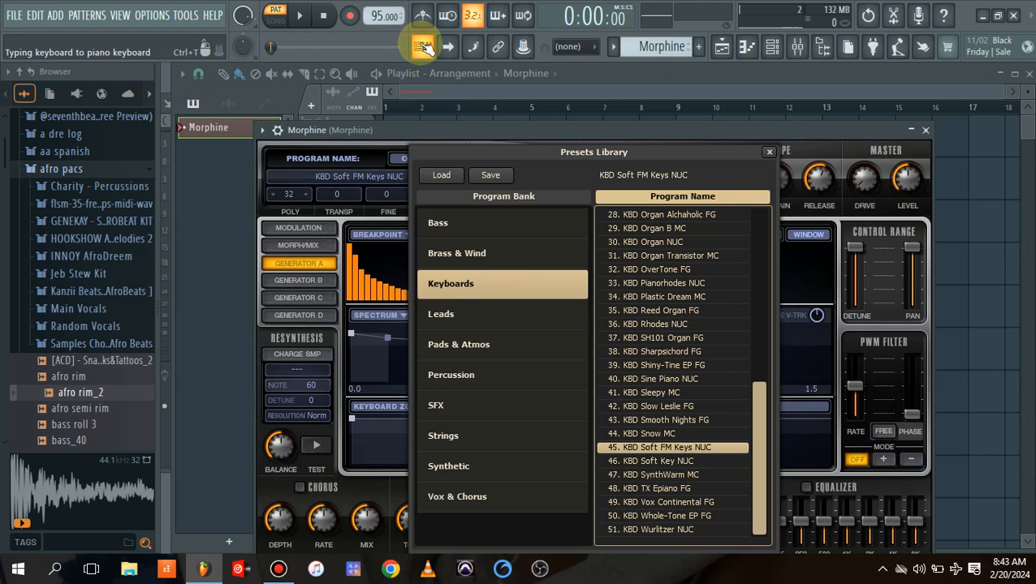
left_click(513, 93)
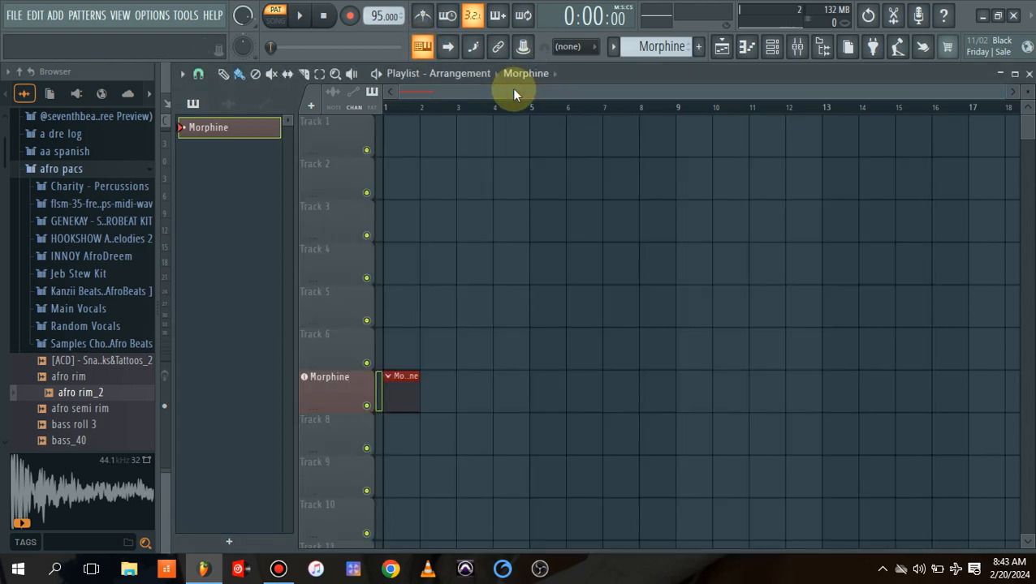
key("q")
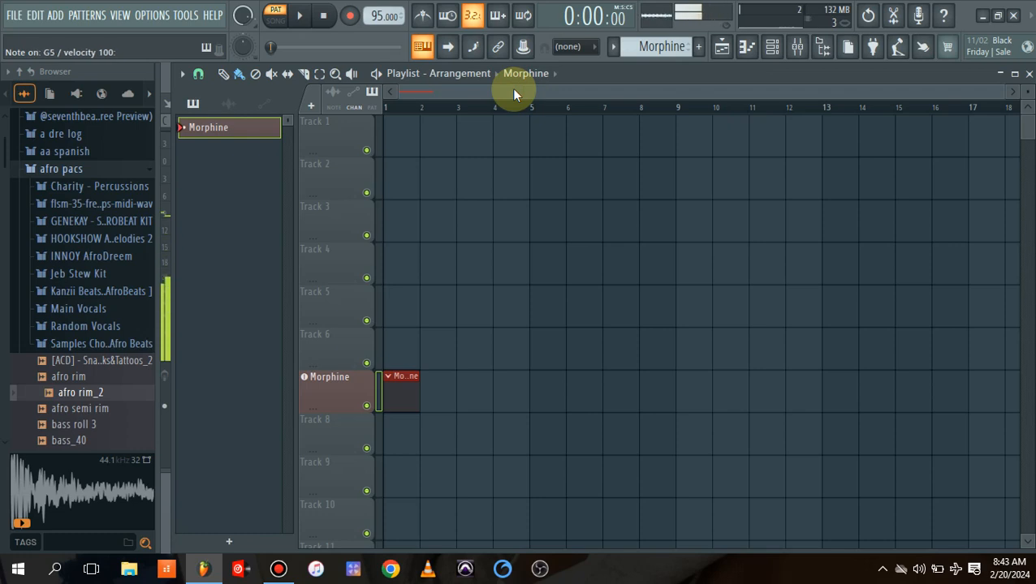
key("b")
key("x")
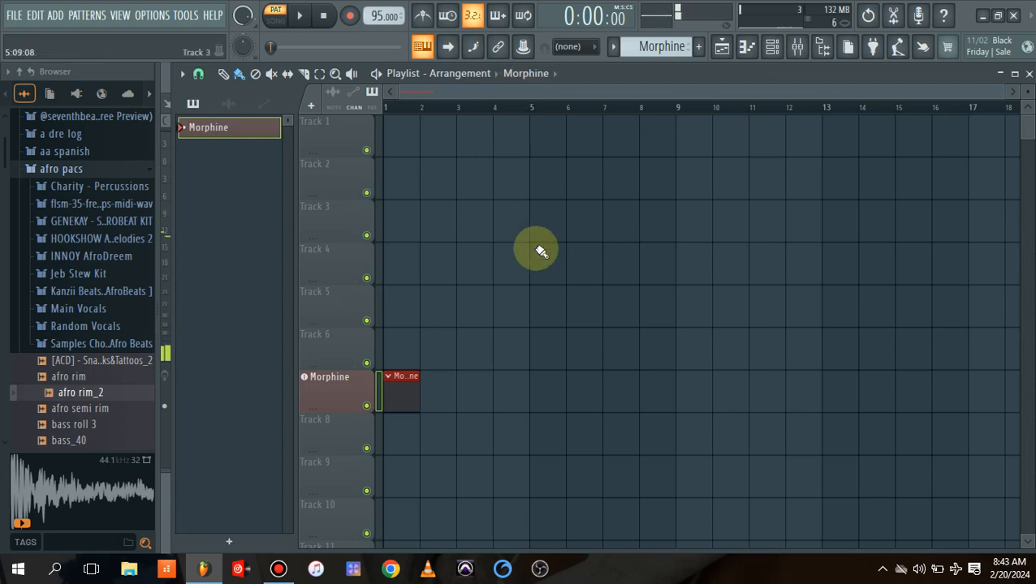
Extend the Morphine clip to 4 bars and open it in the piano roll, starting from bar 1
left_click_drag(415, 377, 555, 439)
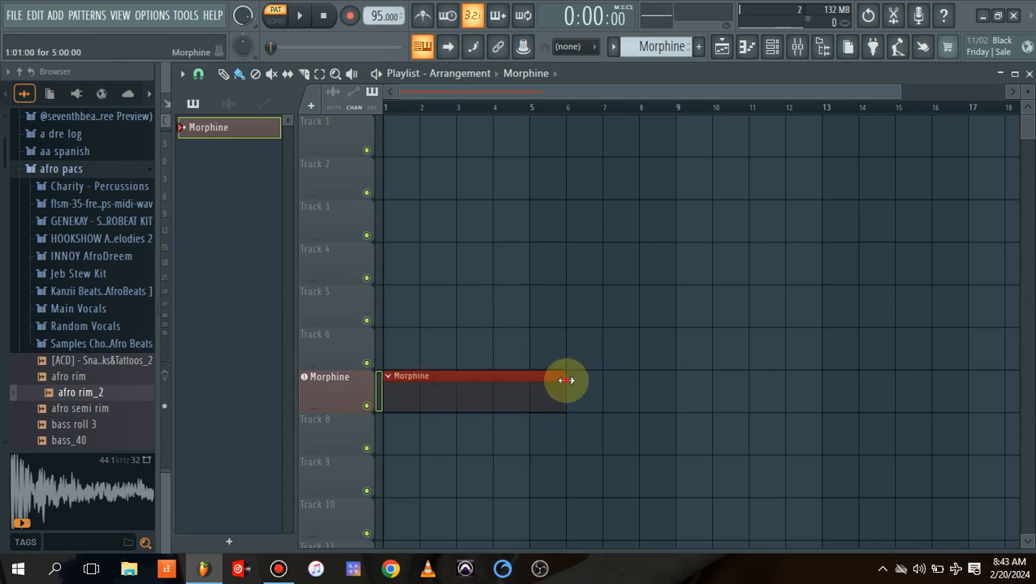
left_click_drag(566, 381, 553, 379)
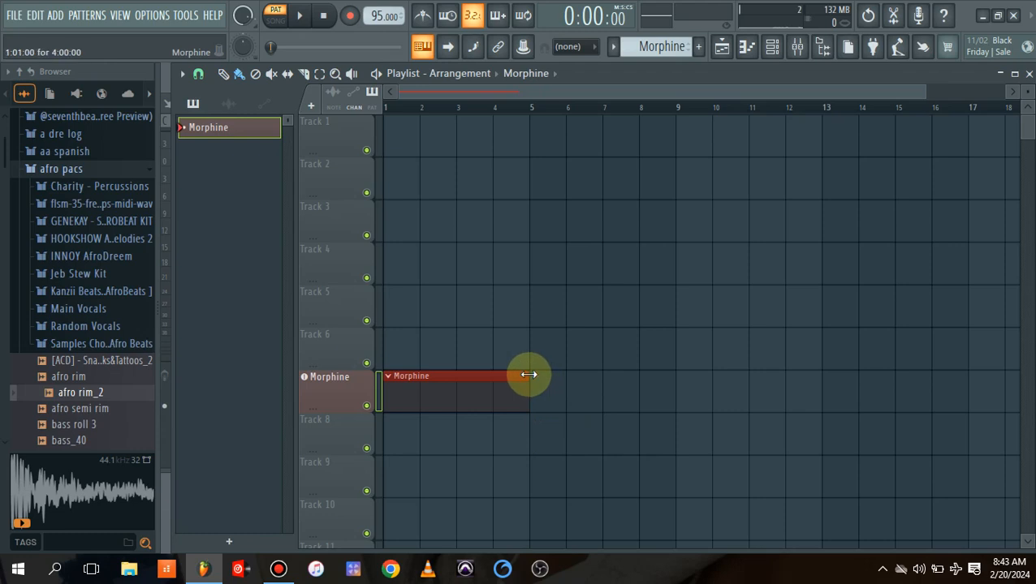
double_click(423, 392)
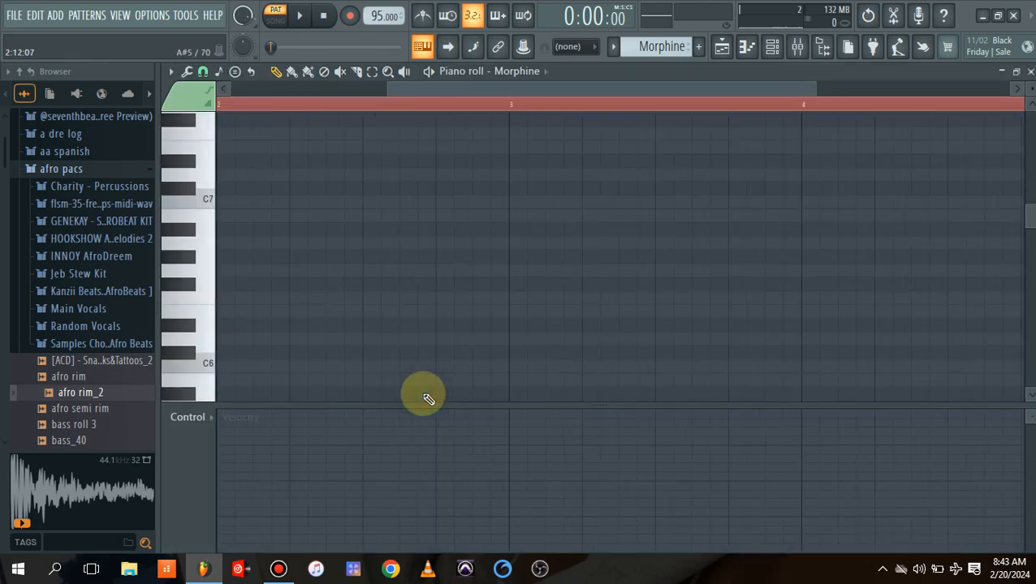
left_click_drag(577, 85, 373, 104)
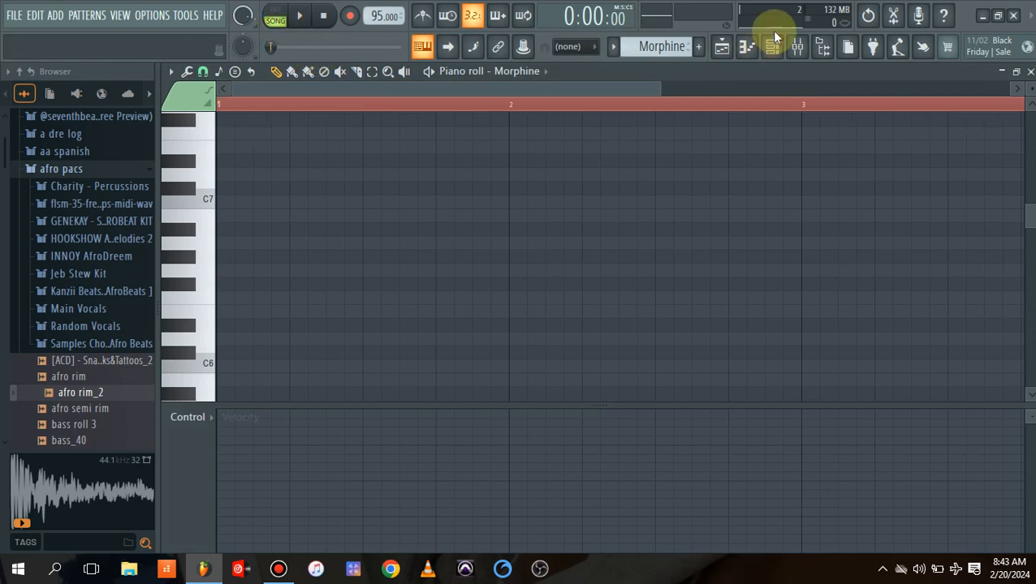
Return to the playlist, set playback to pattern mode and check the channels in the channel rack
left_click(723, 47)
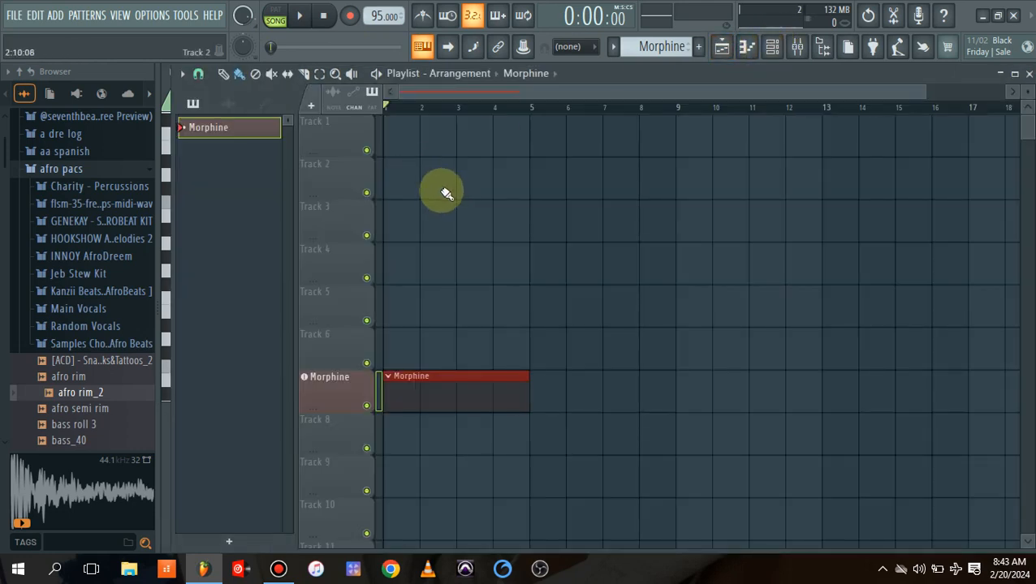
left_click(275, 17)
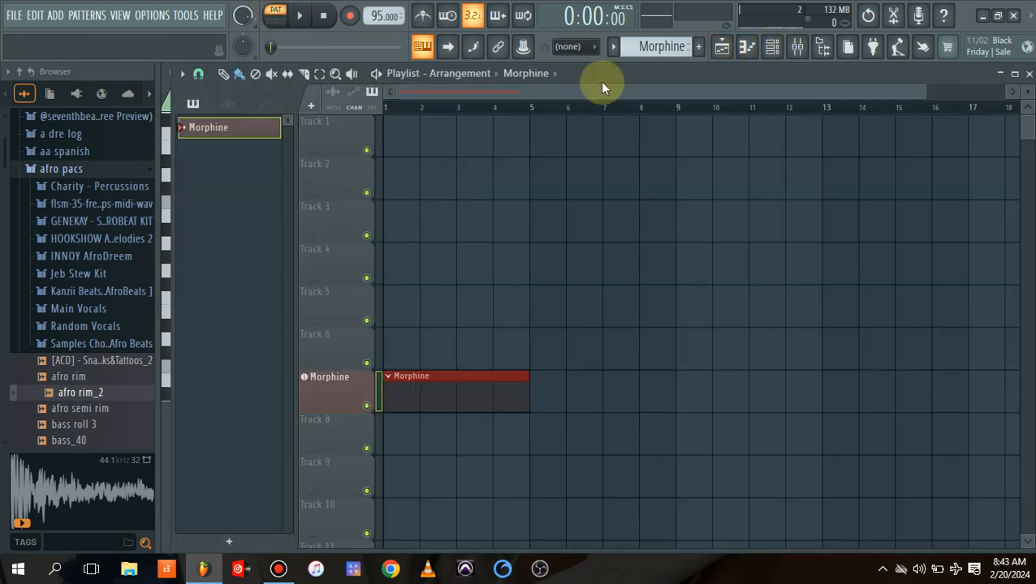
left_click(773, 47)
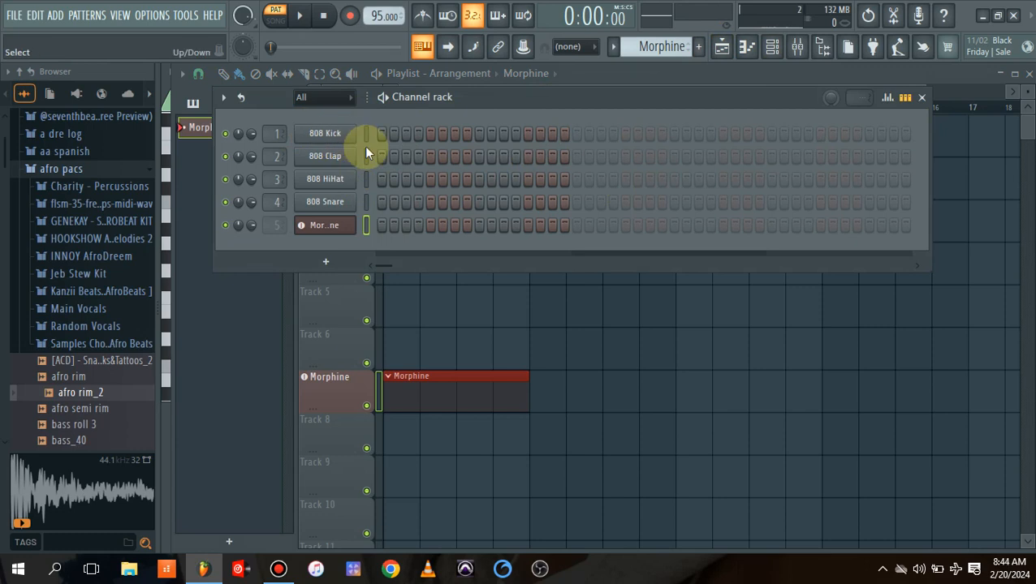
left_click(722, 48)
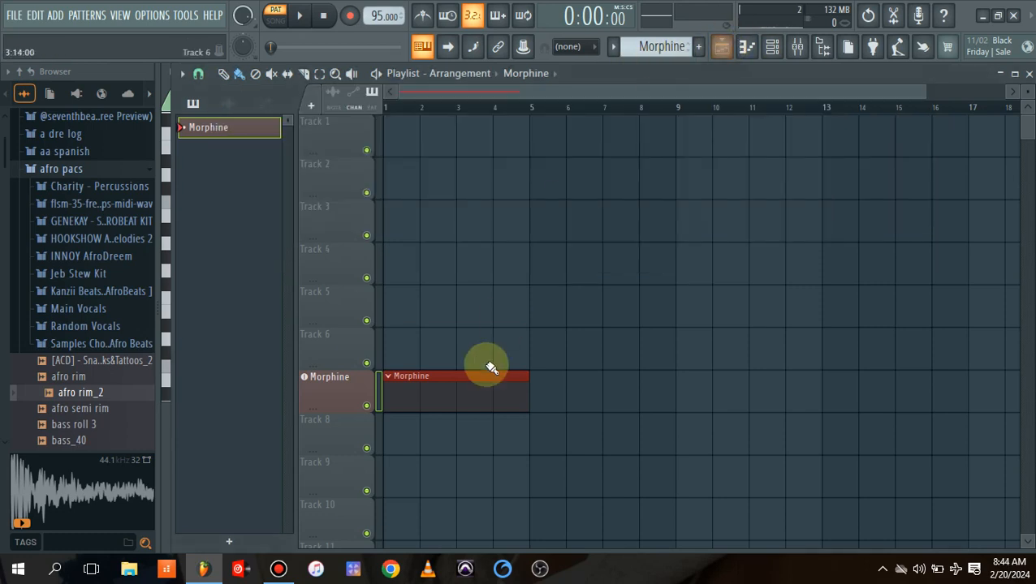
Open the Morphine clip in the piano roll, switch to song mode, enable the metronome and test the beat
double_click(451, 398)
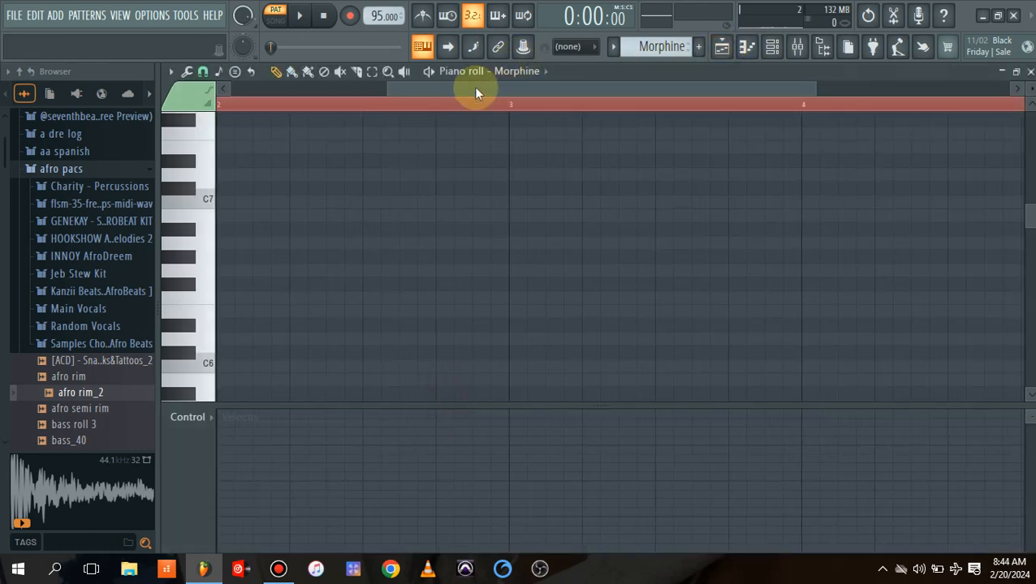
key("space")
key("space")
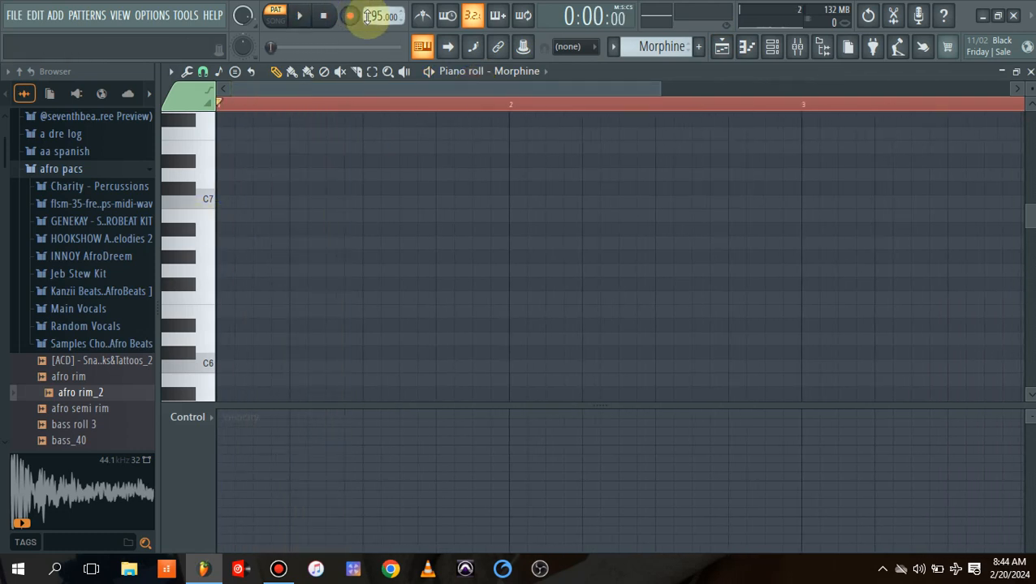
left_click(277, 30)
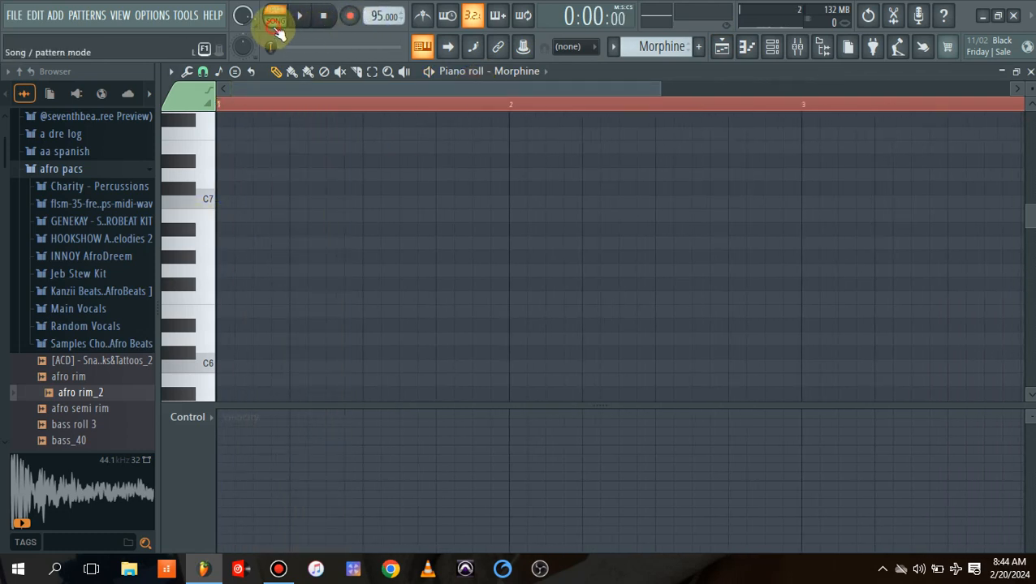
left_click(429, 24)
key("space")
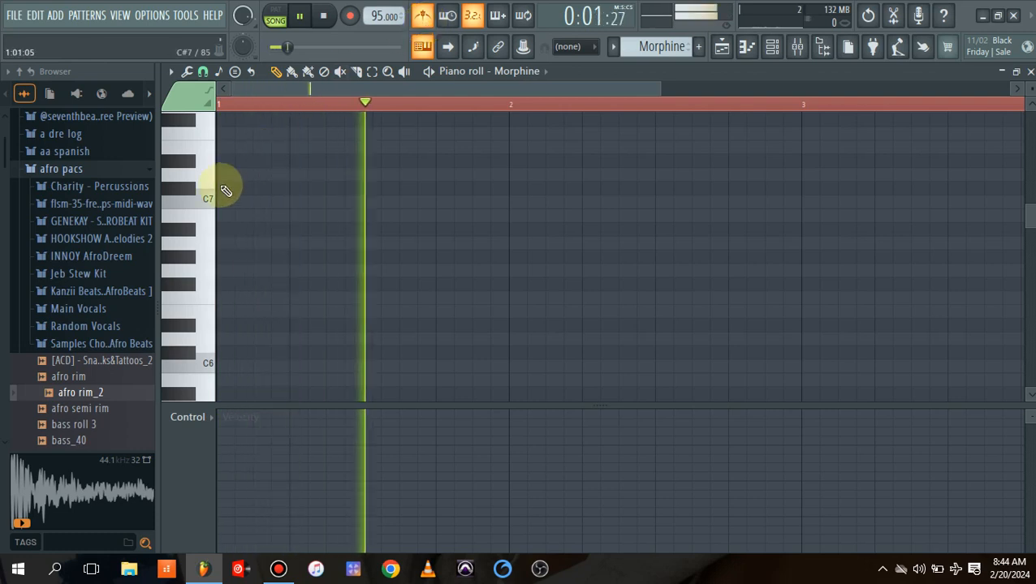
key("space")
Add half-bar C#5, E5 and G#5 notes stacked at the start of bar 1 and play the chord back
left_click_drag(193, 256, 371, 375)
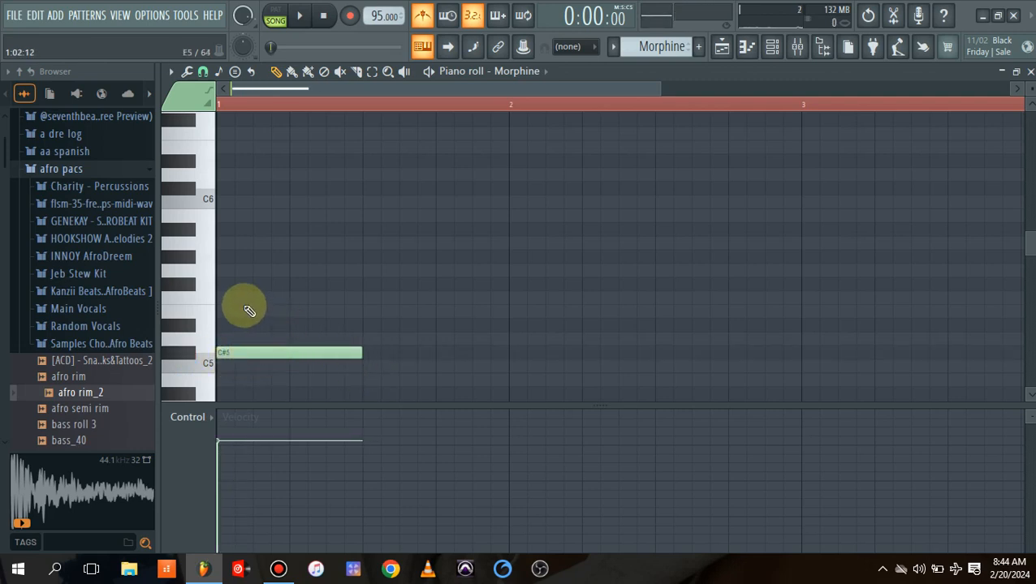
left_click_drag(239, 311, 197, 315)
key("space")
key("space")
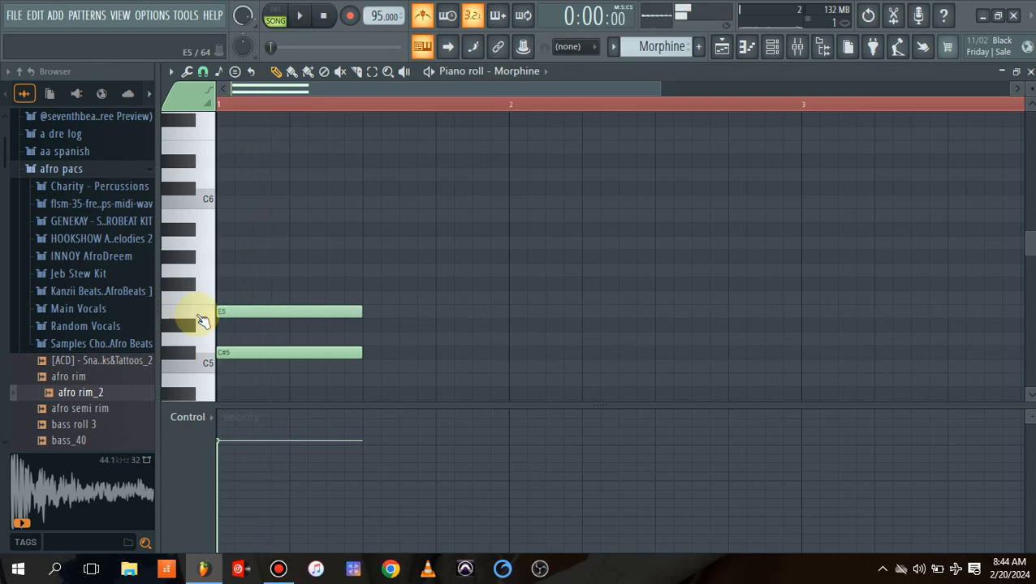
left_click_drag(227, 270, 193, 254)
key("space")
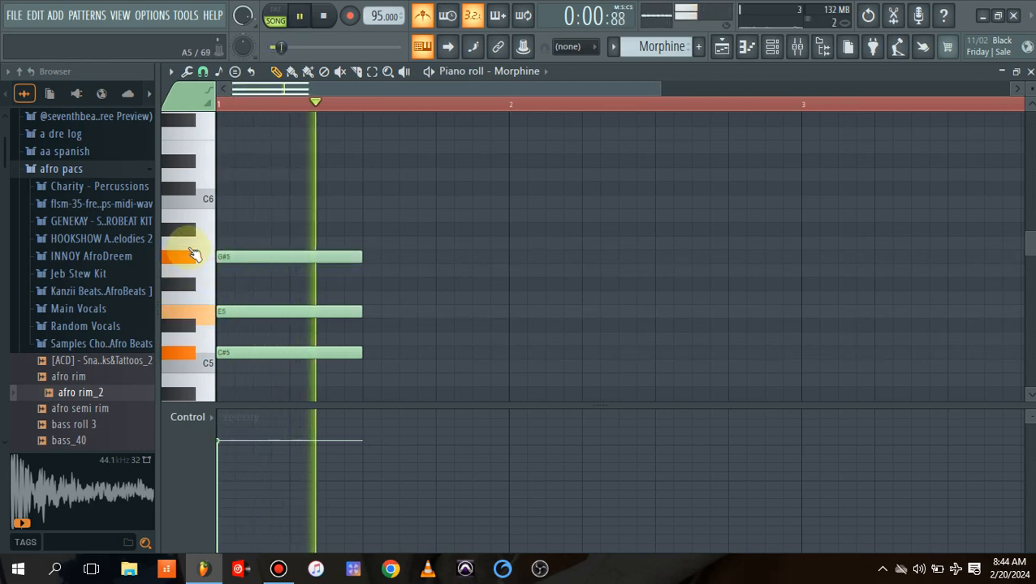
key("space")
key("space")
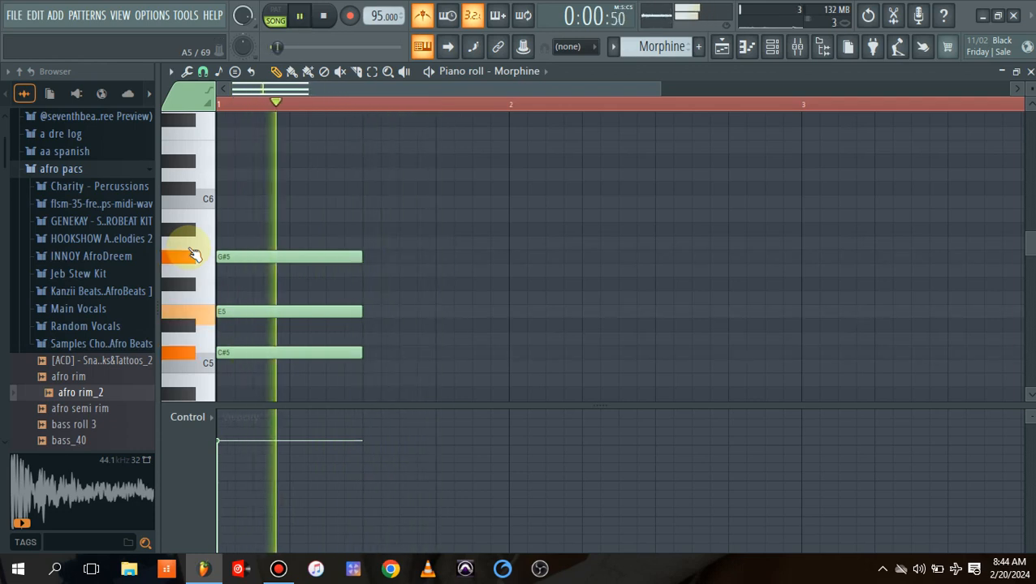
key("space")
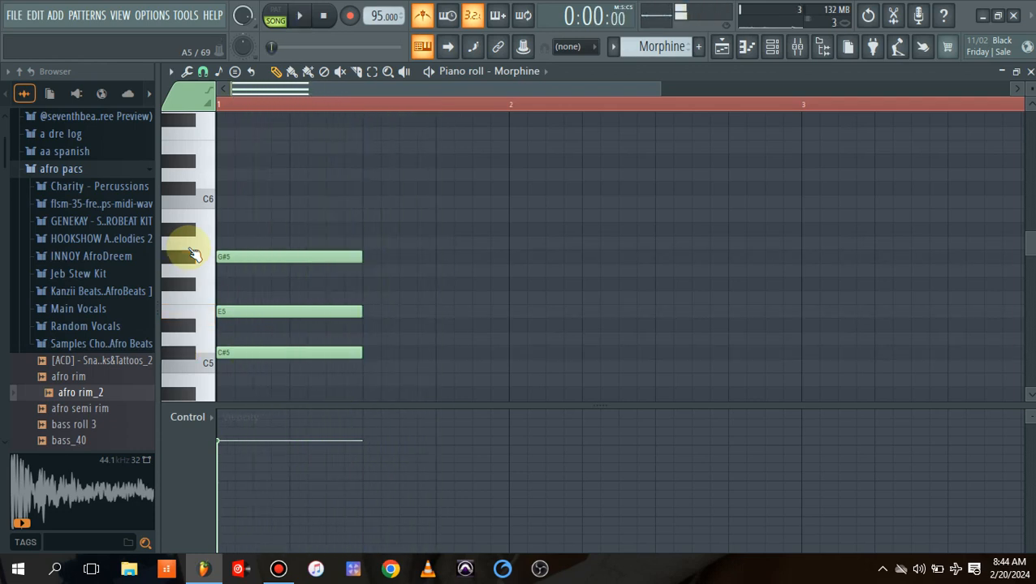
Add a half-bar chord of B4, D#5 and F#5 in the second half of bar 1 and play it back
left_click(362, 381)
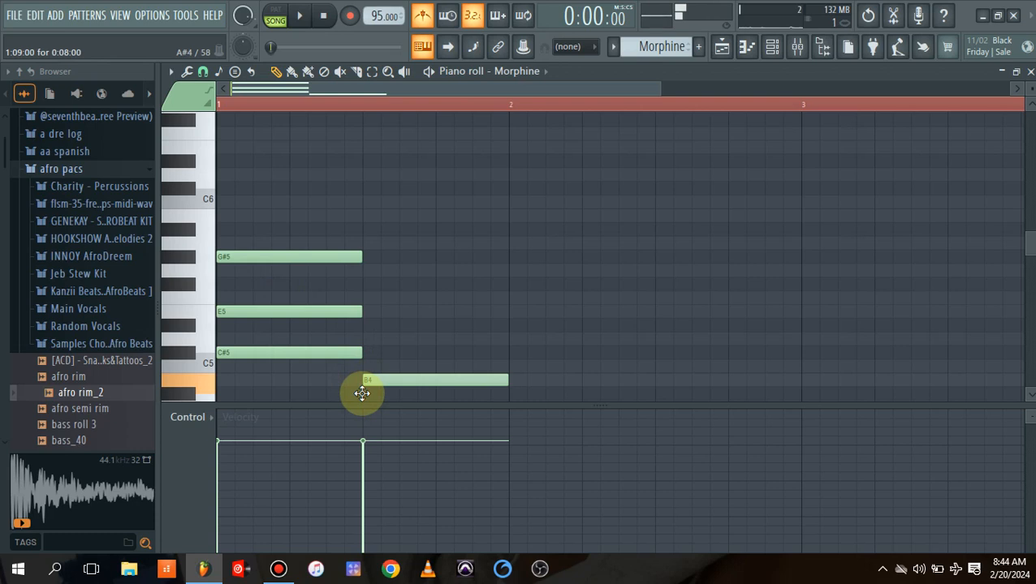
left_click(367, 336)
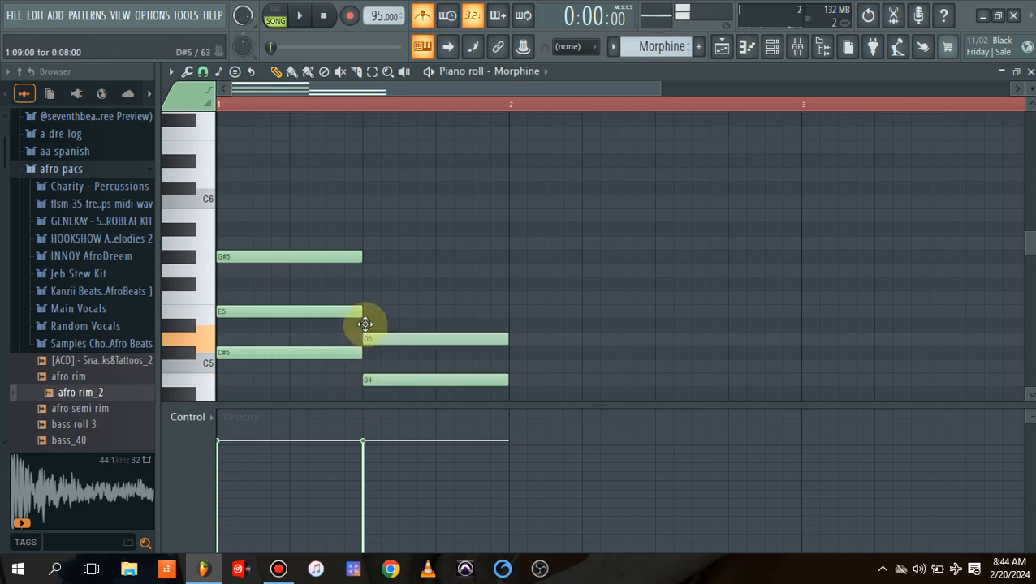
left_click_drag(365, 325, 367, 321)
left_click(365, 286)
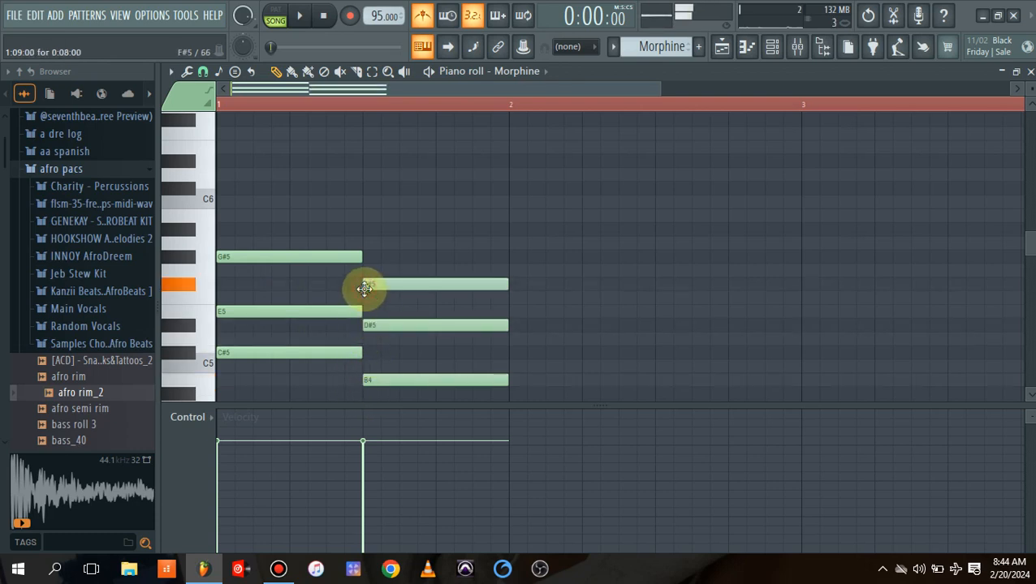
key("space")
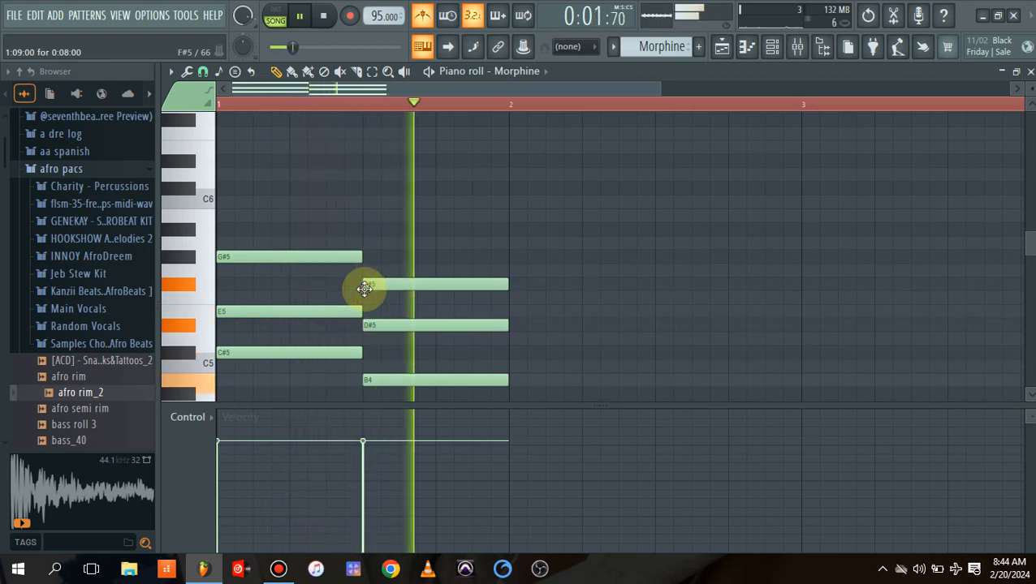
key("space")
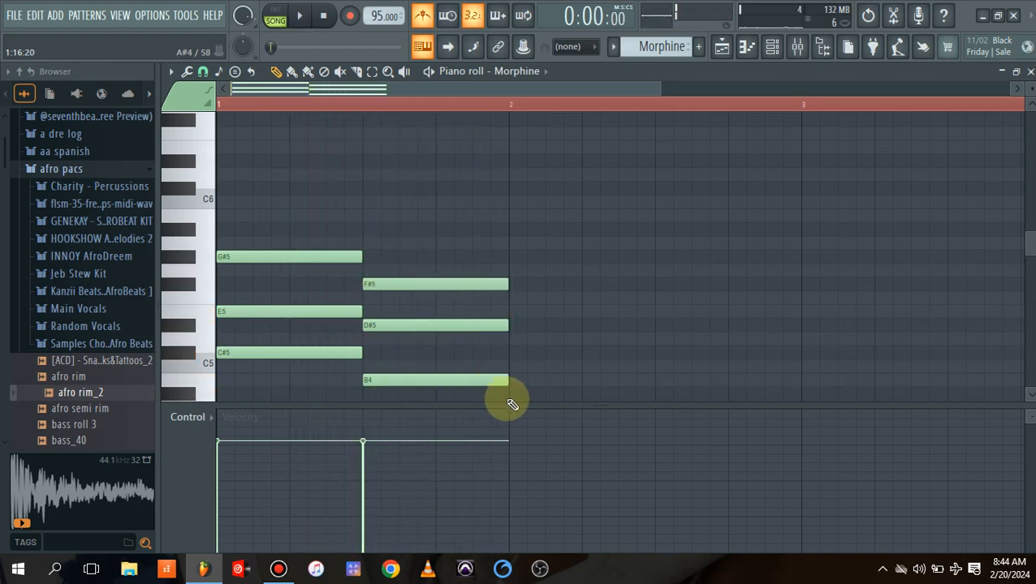
Add a half-bar chord of G#4, B4 and D#5 at the start of bar 2 and play the progression
left_click_drag(511, 400, 505, 348)
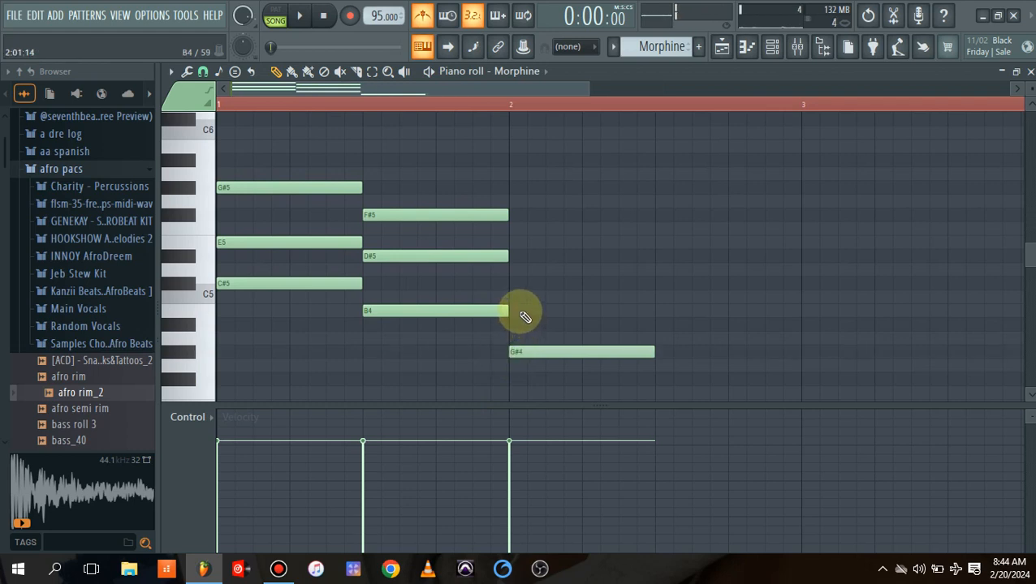
left_click(524, 315)
left_click_drag(526, 251, 505, 251)
key("space")
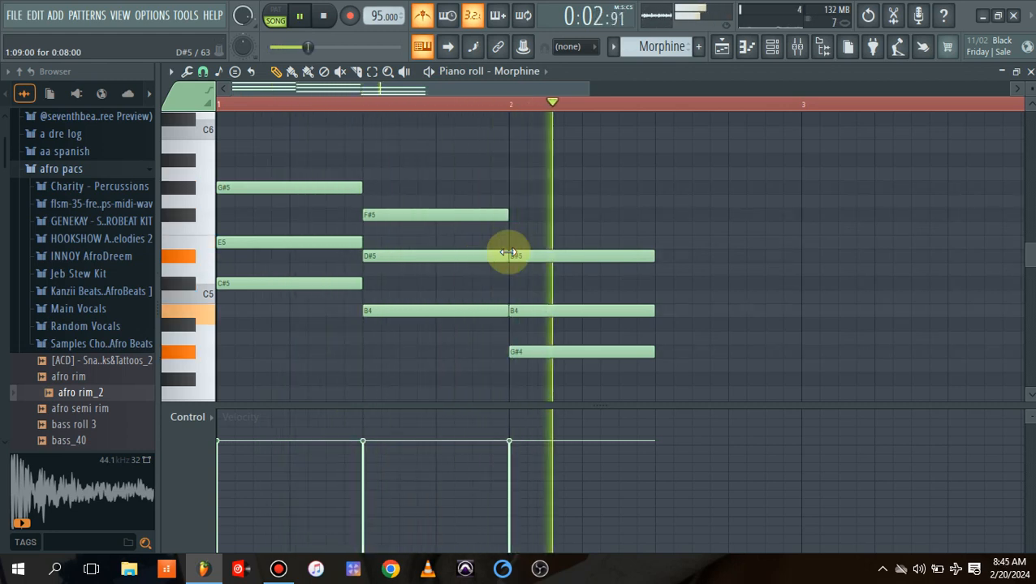
key("space")
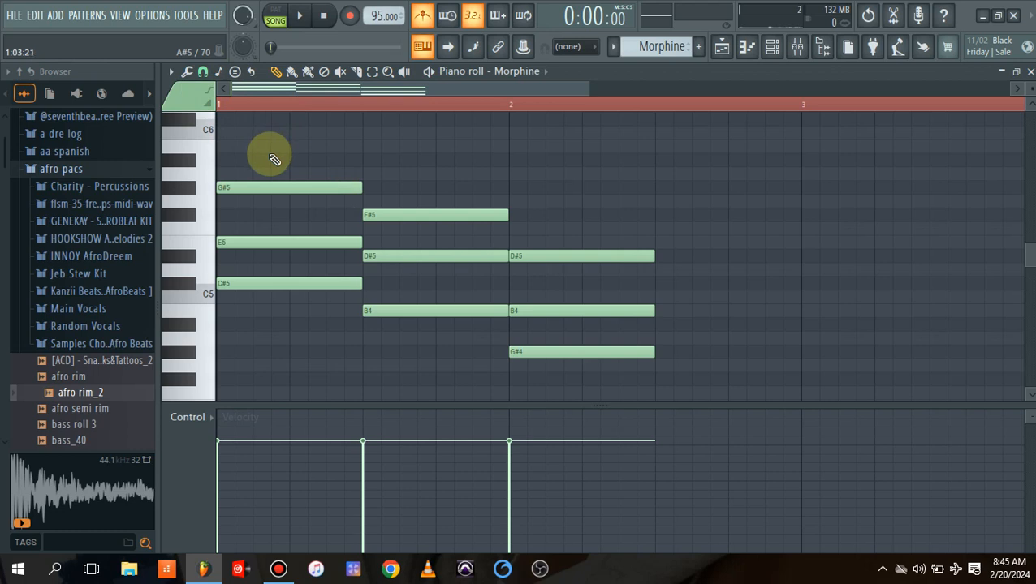
Select all three chords, duplicate them to start at bar 3 and play the progression through
left_click_drag(272, 158, 763, 453)
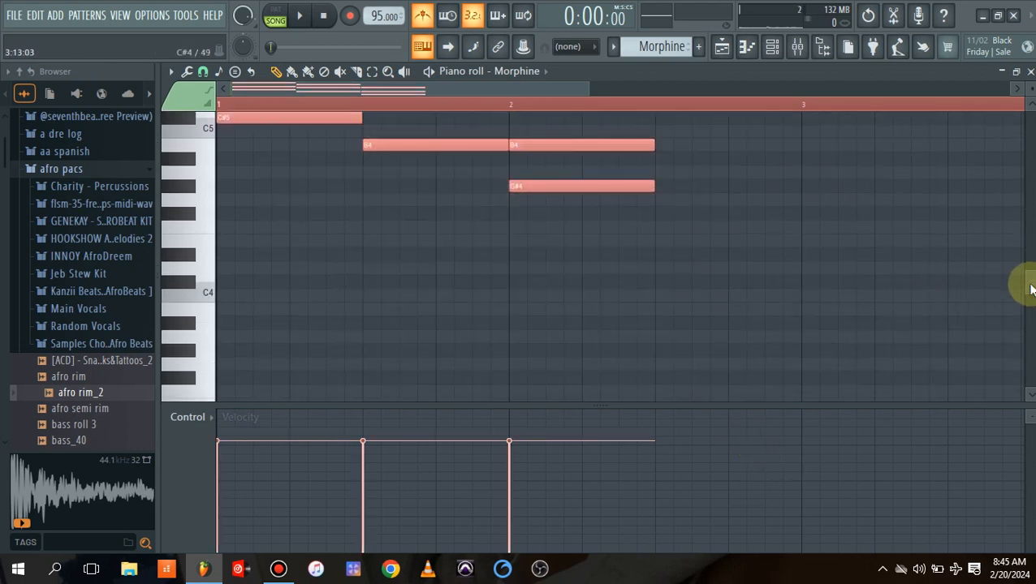
left_click_drag(1025, 292, 1031, 256)
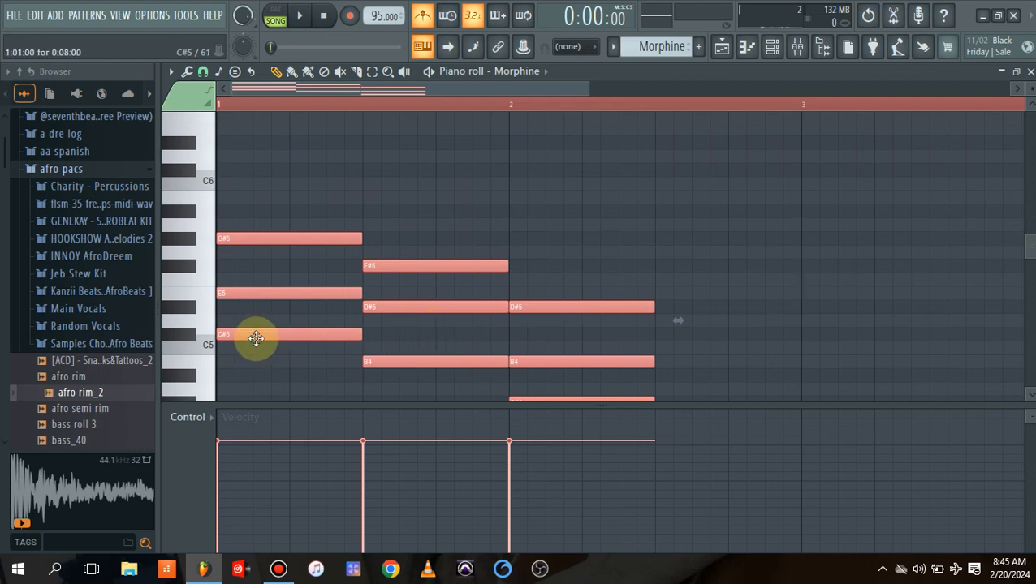
left_click_drag(250, 334, 829, 332)
key("space")
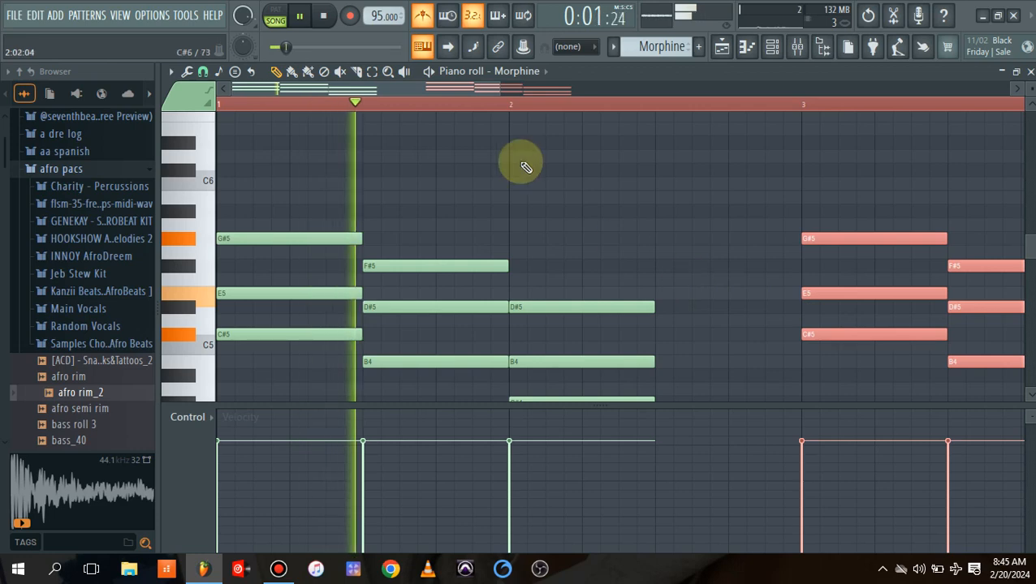
left_click_drag(501, 90, 879, 265)
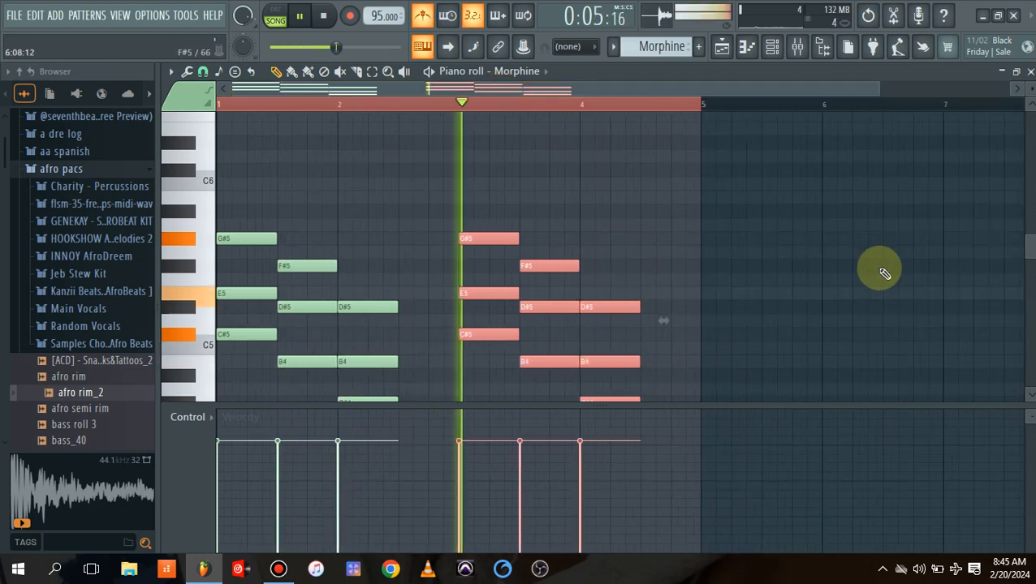
key("space")
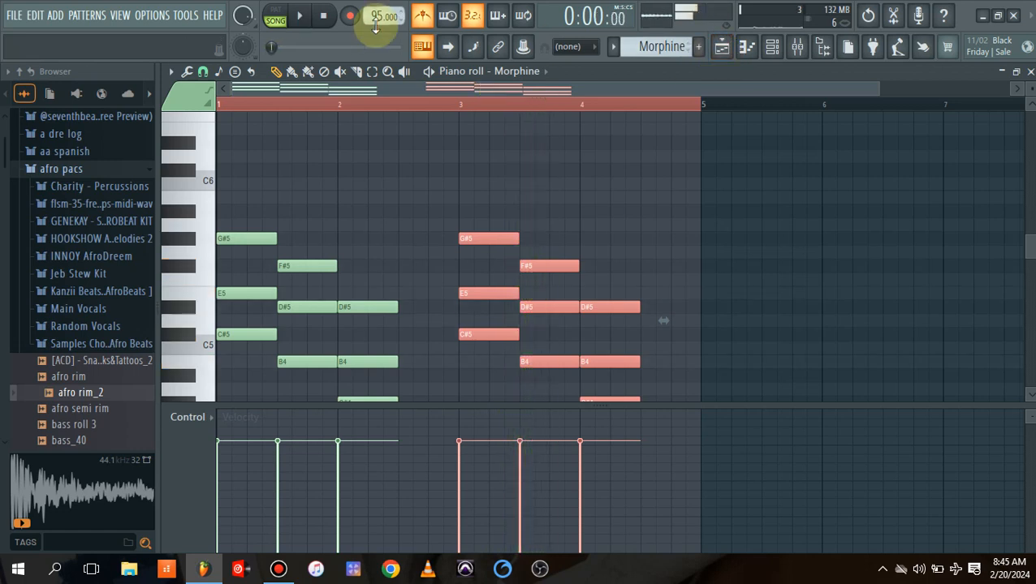
Set the project tempo to 100 BPM and play the chord progression from the playlist
left_click_drag(375, 15, 375, 15)
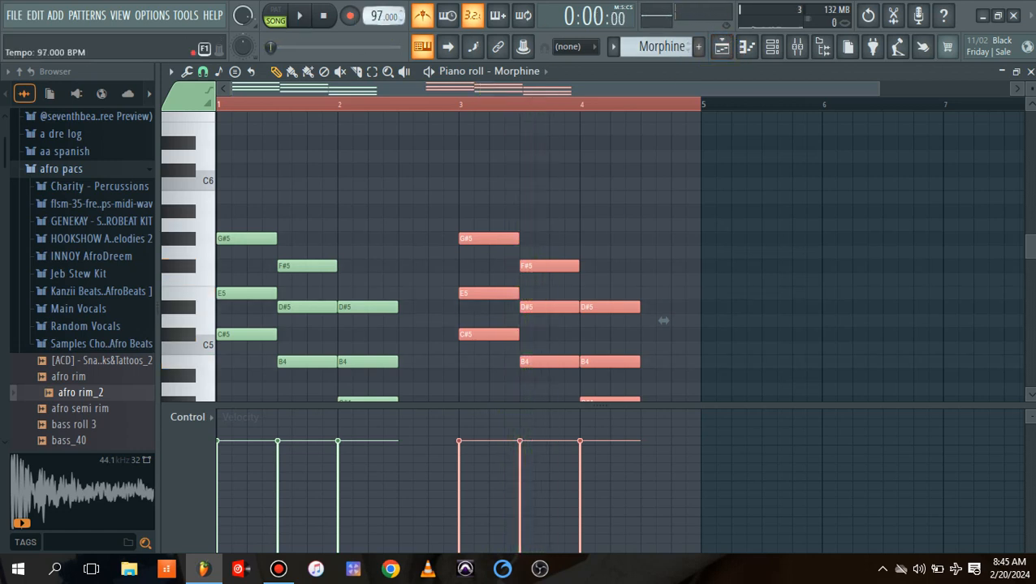
left_click(728, 50)
key("space")
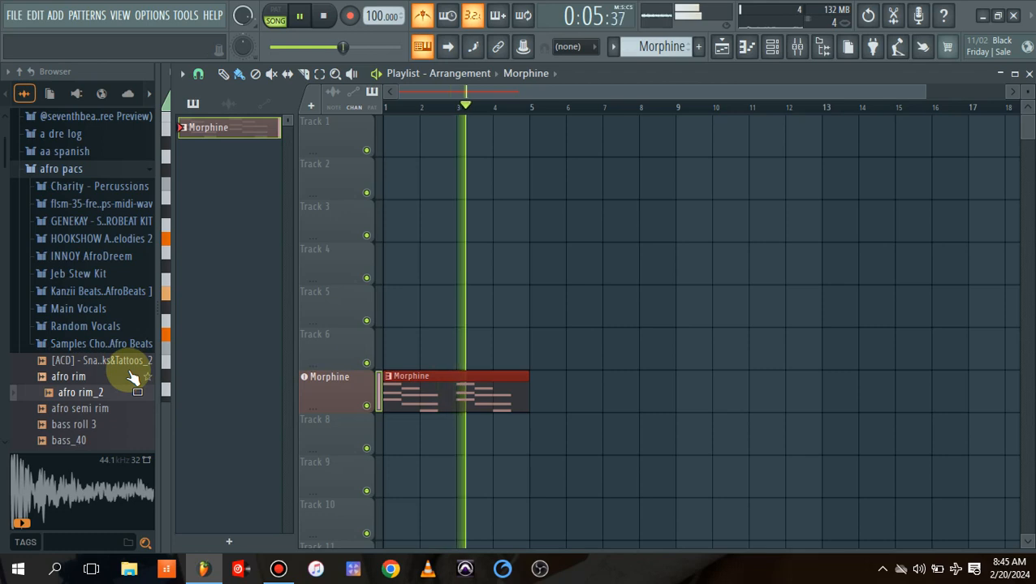
Stop playback and audition samples in the afro pacs folder, including kalangu and slim kick
left_click_drag(5, 160, 6, 173)
key("space")
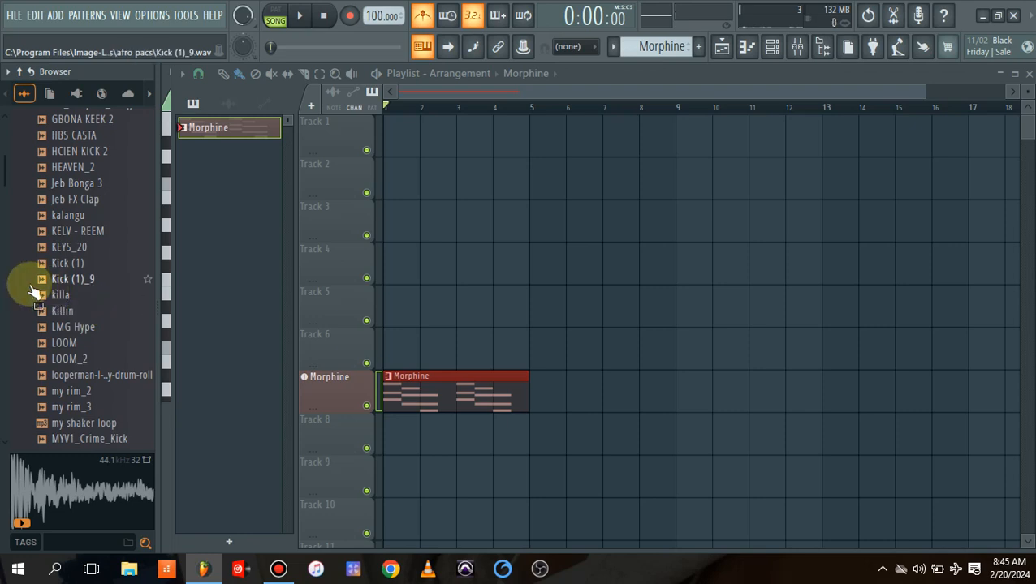
left_click(67, 247)
left_click(67, 215)
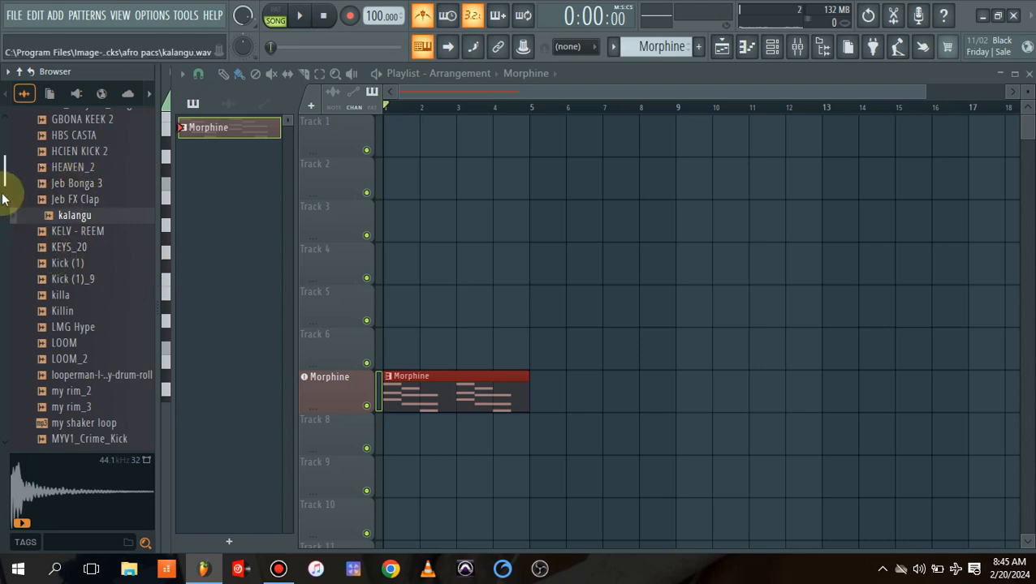
scroll(4, 198, "down", 15)
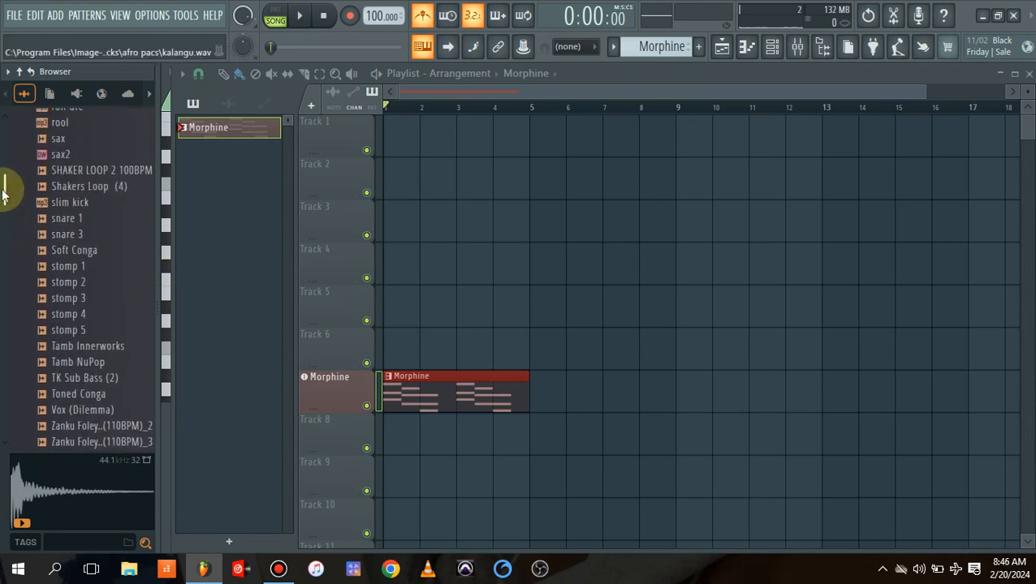
scroll(4, 194, "up", 2)
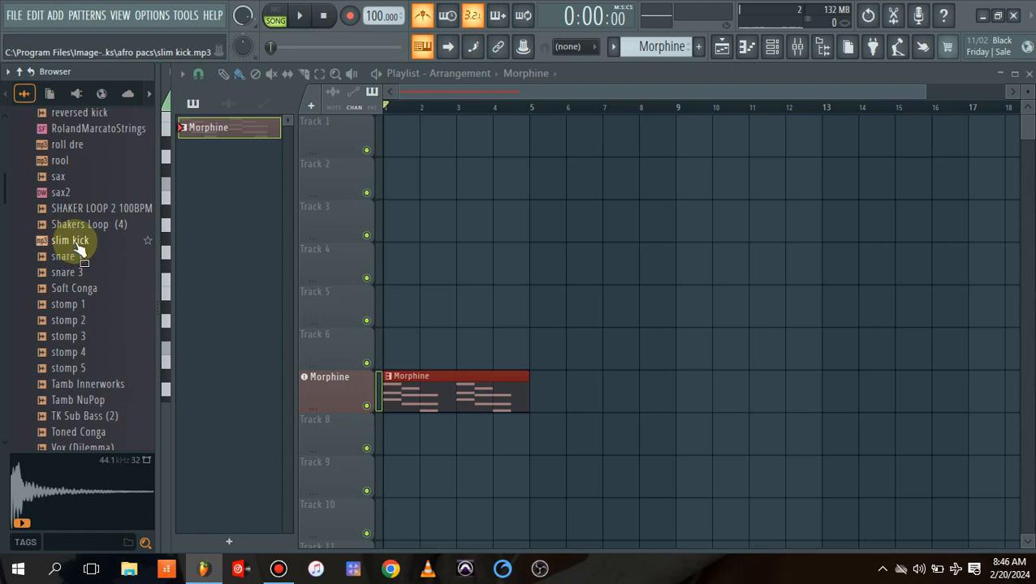
left_click_drag(77, 242, 81, 253)
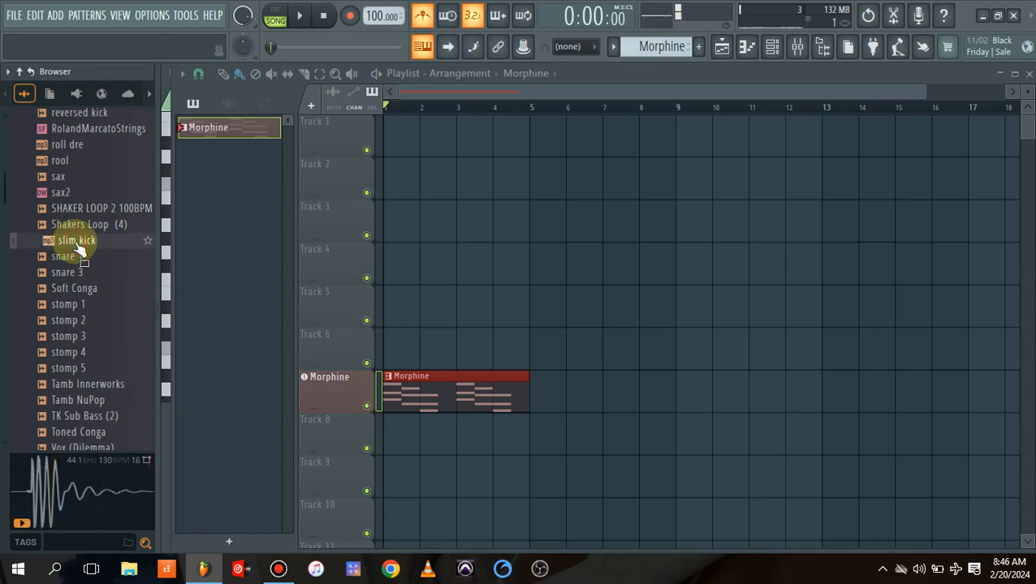
left_click(78, 247)
left_click(78, 247)
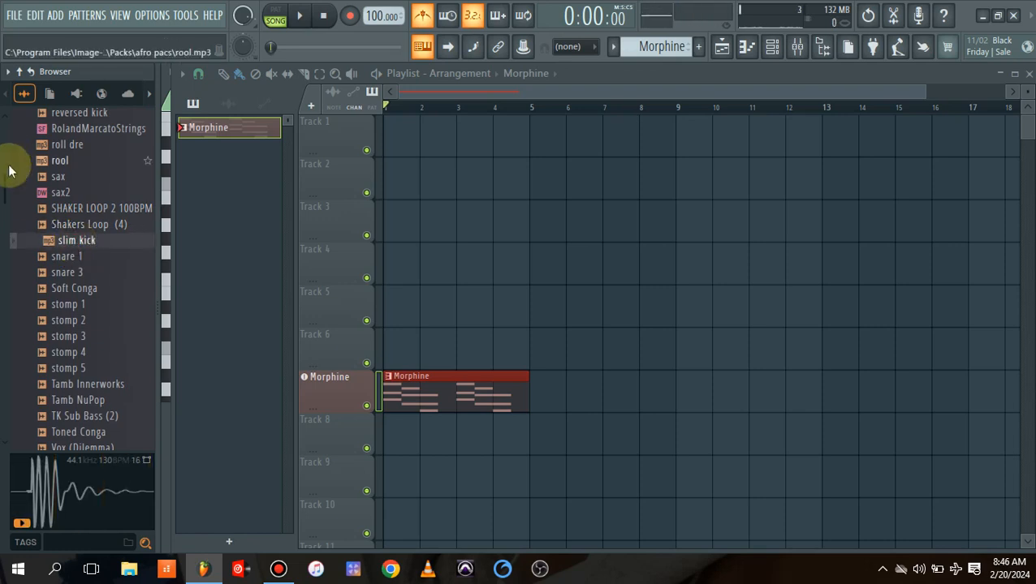
Audition the my rim_3 sample and add it to Track 2 as an instrument track
left_click_drag(2, 205, 12, 191)
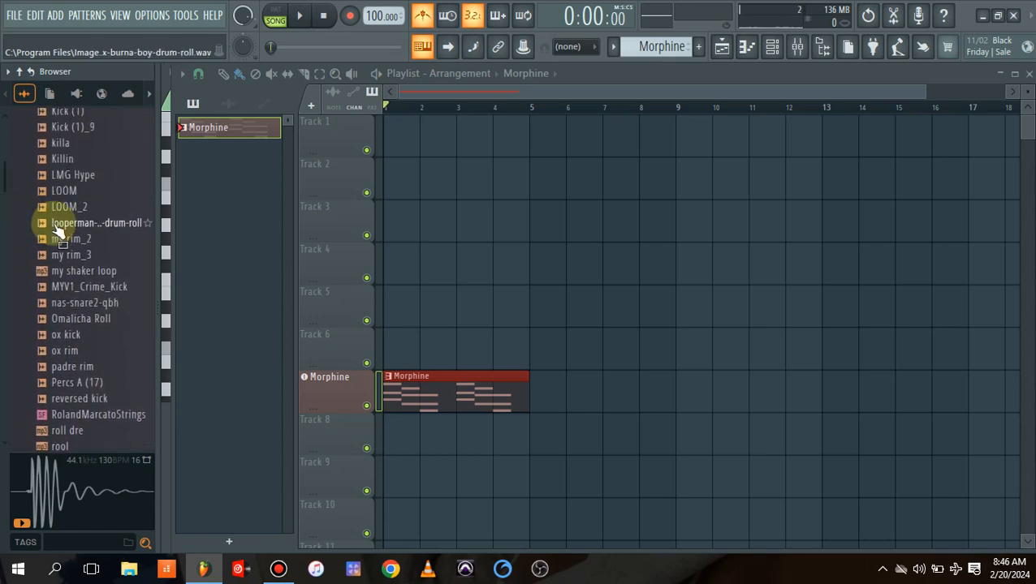
left_click_drag(67, 239, 87, 264)
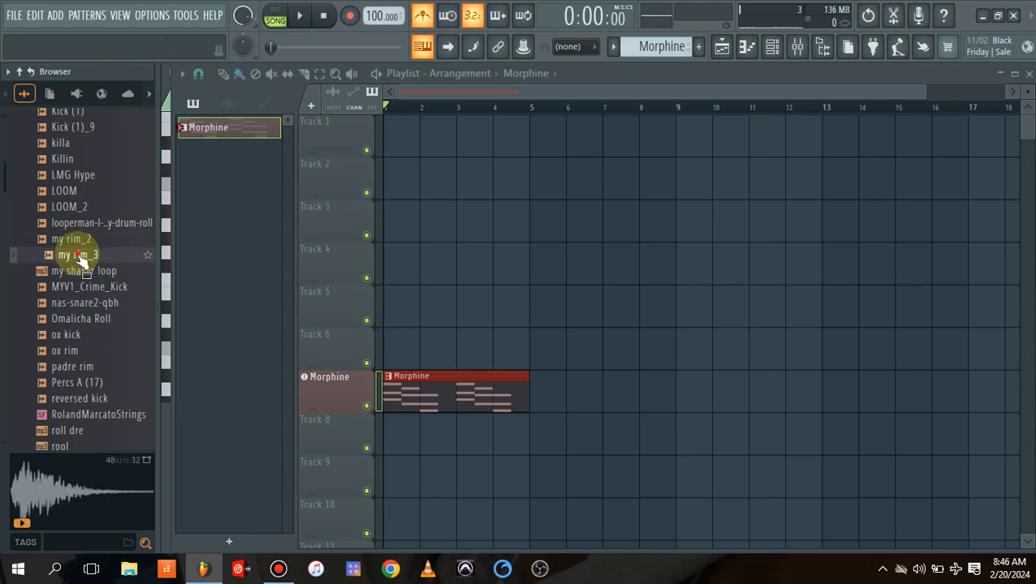
left_click_drag(177, 252, 329, 224)
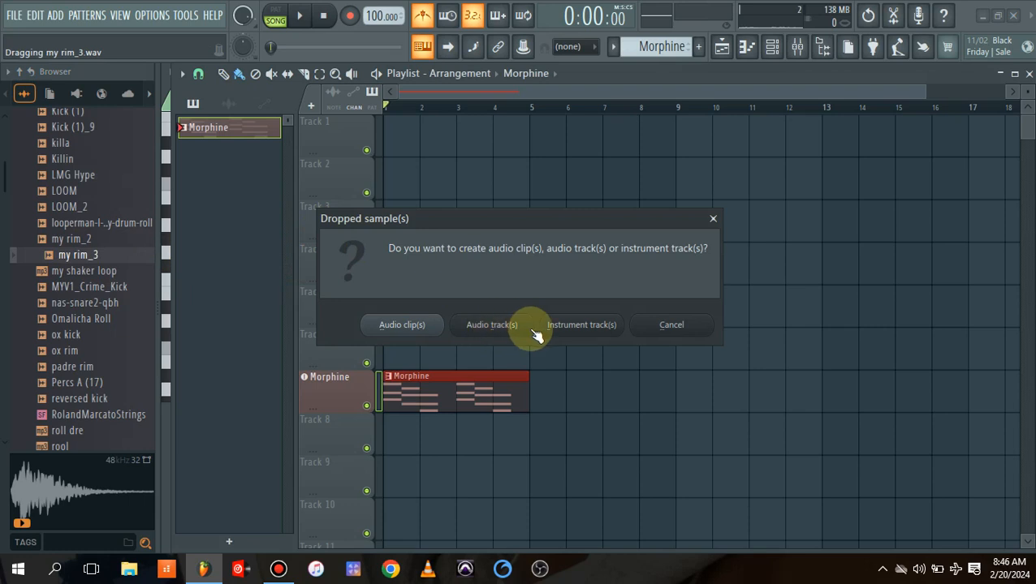
left_click(712, 220)
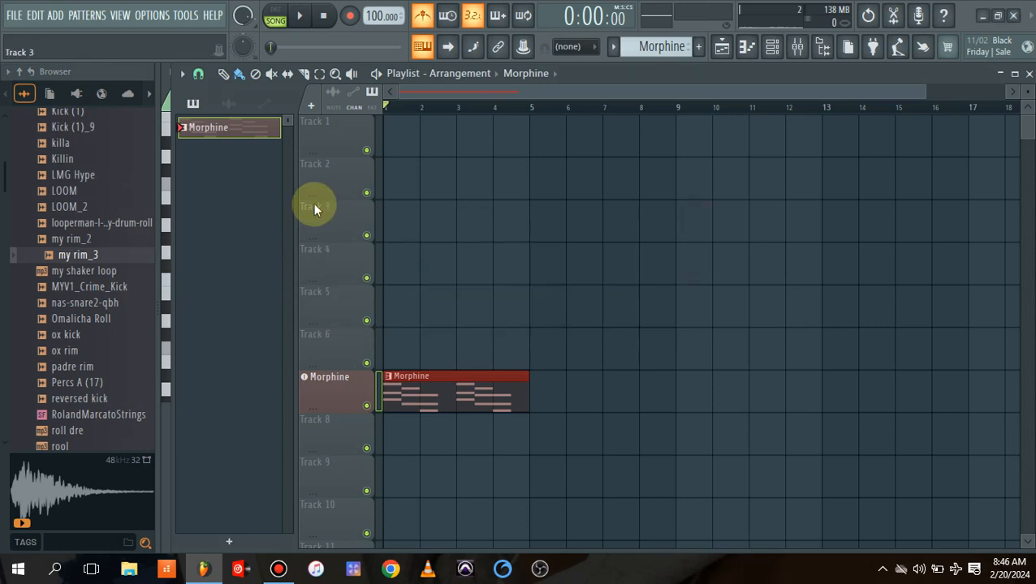
left_click_drag(79, 258, 340, 179)
left_click(578, 328)
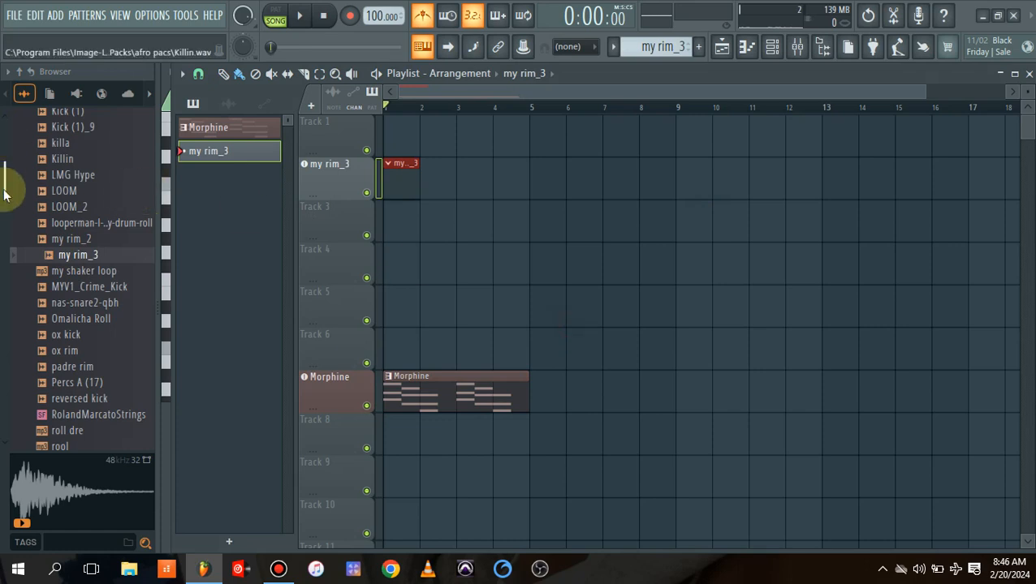
Audition the DS-BD-01L sample and add it to Track 1 as an instrument track
scroll(2, 180, "up", 6)
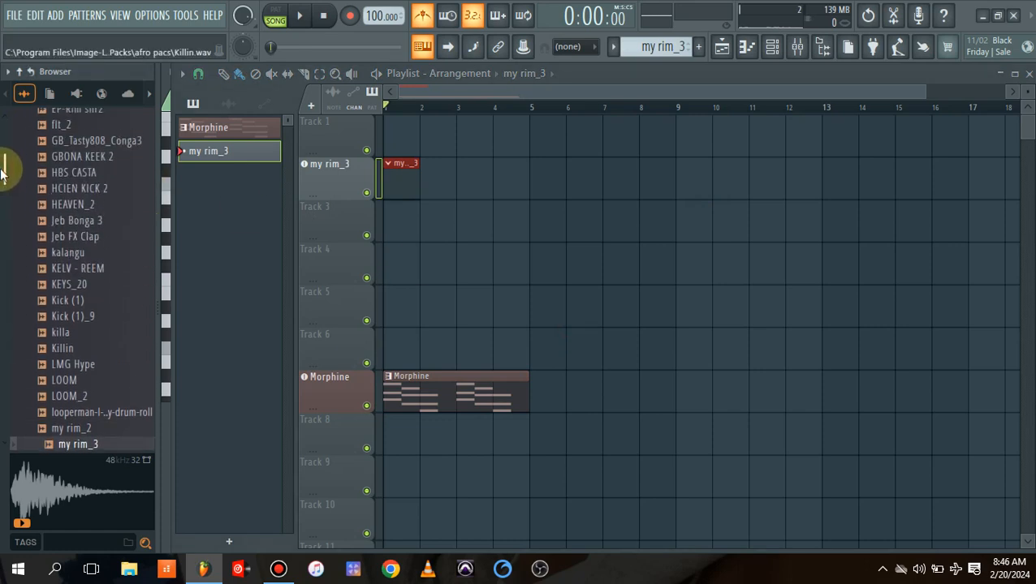
scroll(3, 170, "up", 2)
mouse_move(3, 170)
left_mouse_down()
mouse_move(3, 157)
mouse_move(4, 210)
mouse_move(19, 170)
left_mouse_up()
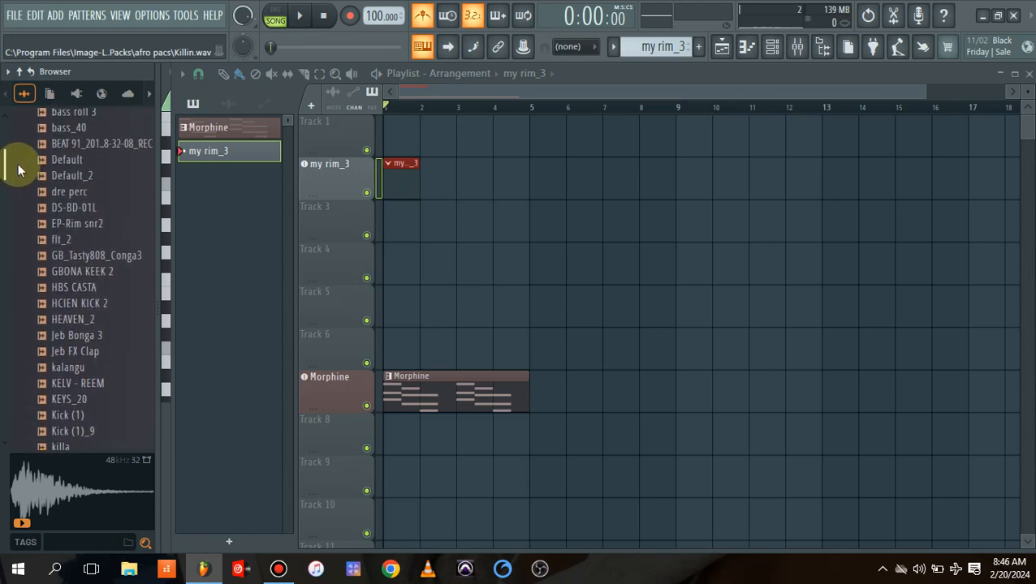
left_click(79, 207)
left_click_drag(85, 213, 354, 127)
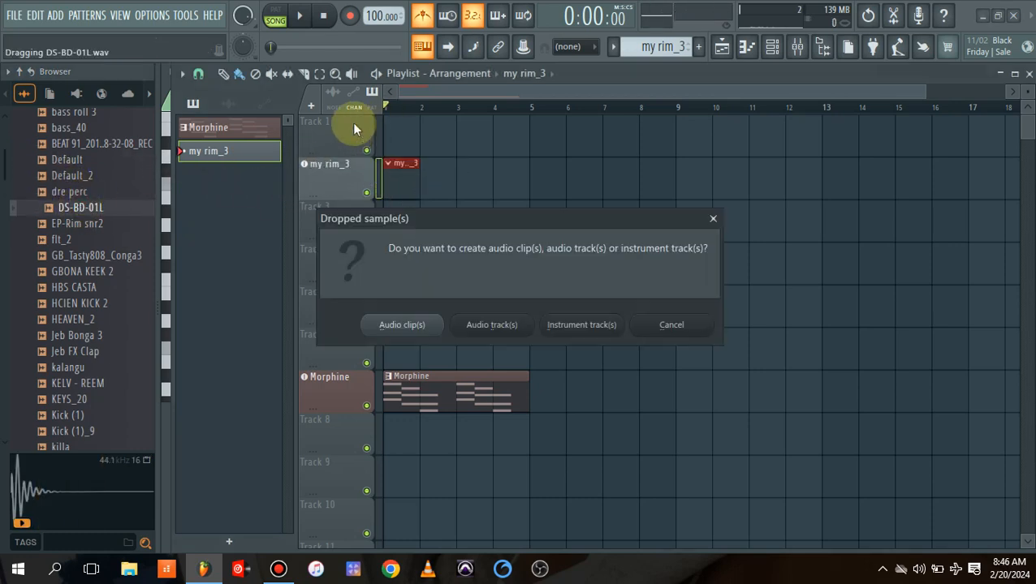
left_click(576, 329)
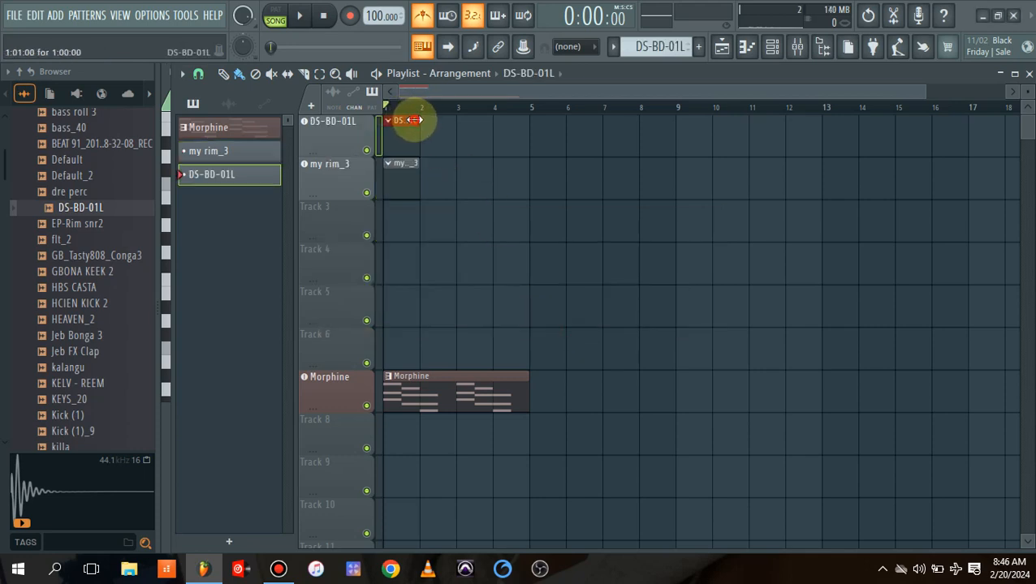
Extend the DS-BD-01L clip to four bars and lay two consecutive two-bar my rim_3 clips over the same range
left_click_drag(414, 120, 482, 115)
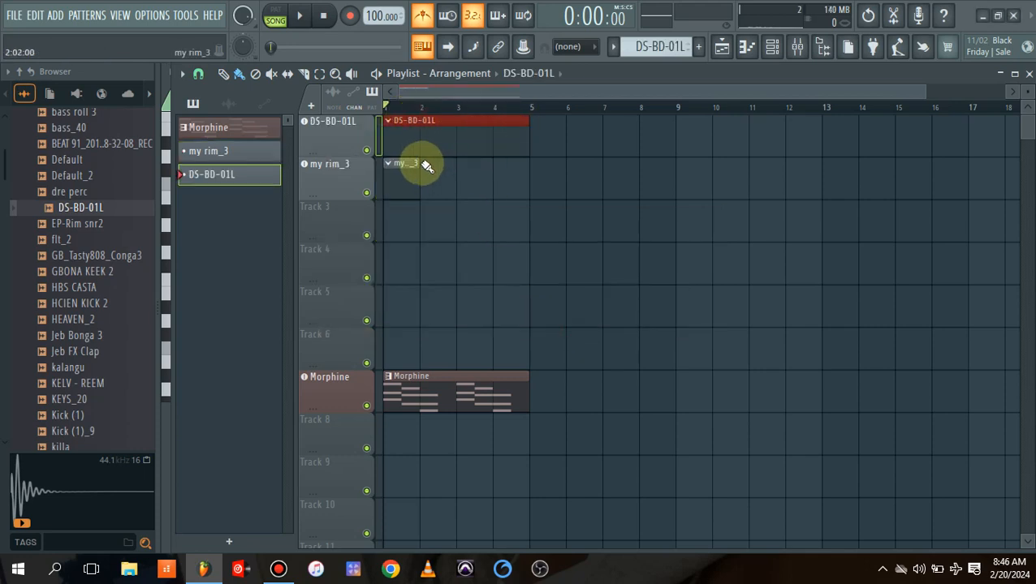
left_click_drag(421, 163, 458, 163)
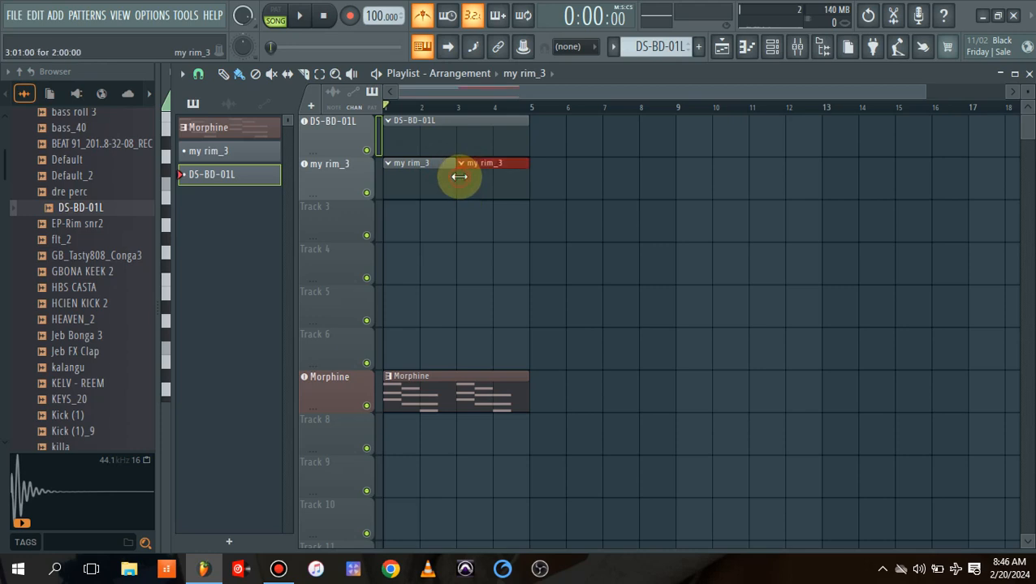
With the song playing, program DS-BD-01L hits on every fourth step from the start of bar 1 to step 5 of bar 3
left_click(771, 49)
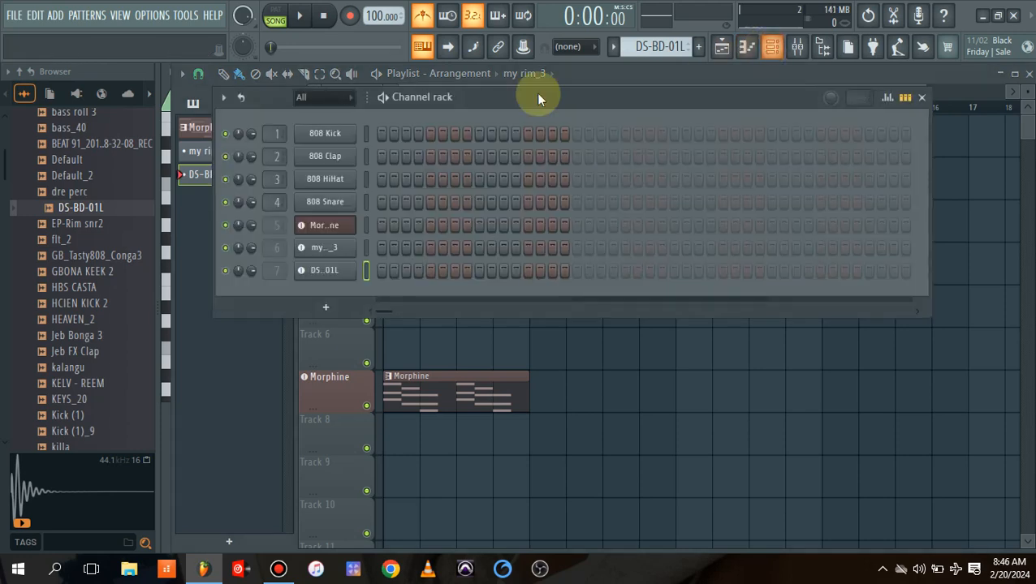
left_click(383, 271)
key("space")
left_click(429, 271)
left_click(479, 271)
left_click(527, 271)
left_click(577, 273)
left_click(625, 272)
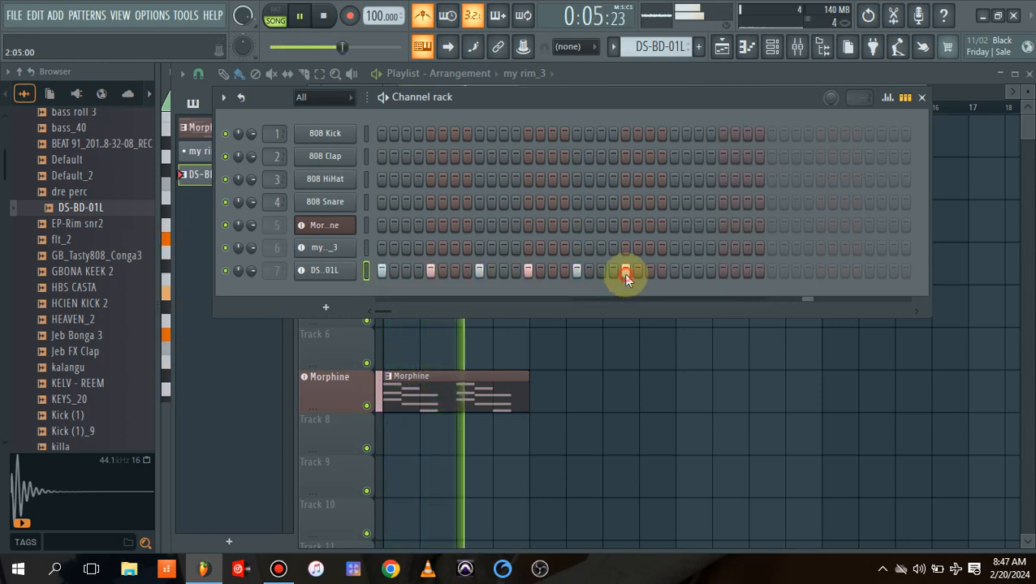
left_click(674, 271)
left_click(722, 271)
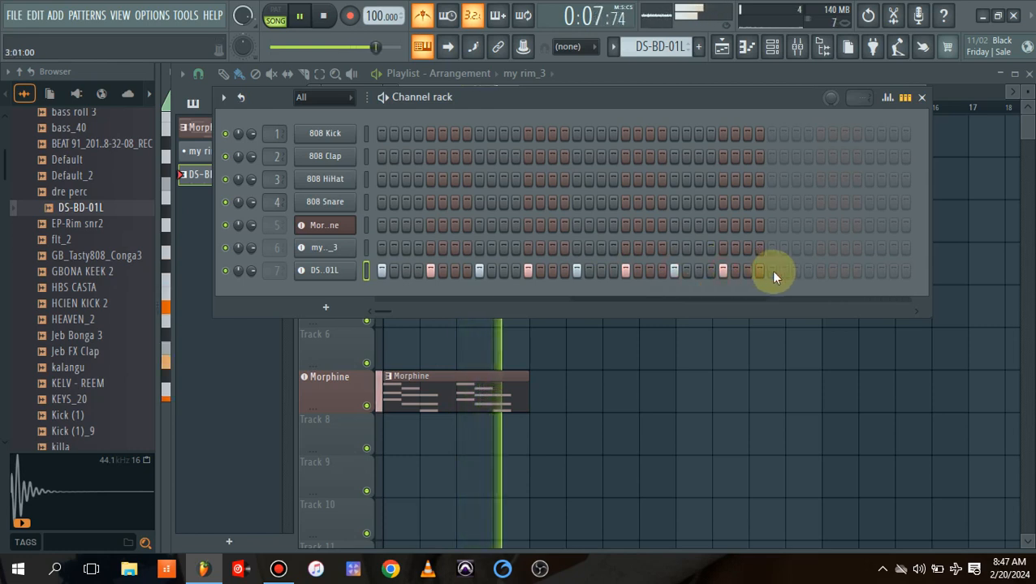
left_click(771, 271)
left_click(821, 272)
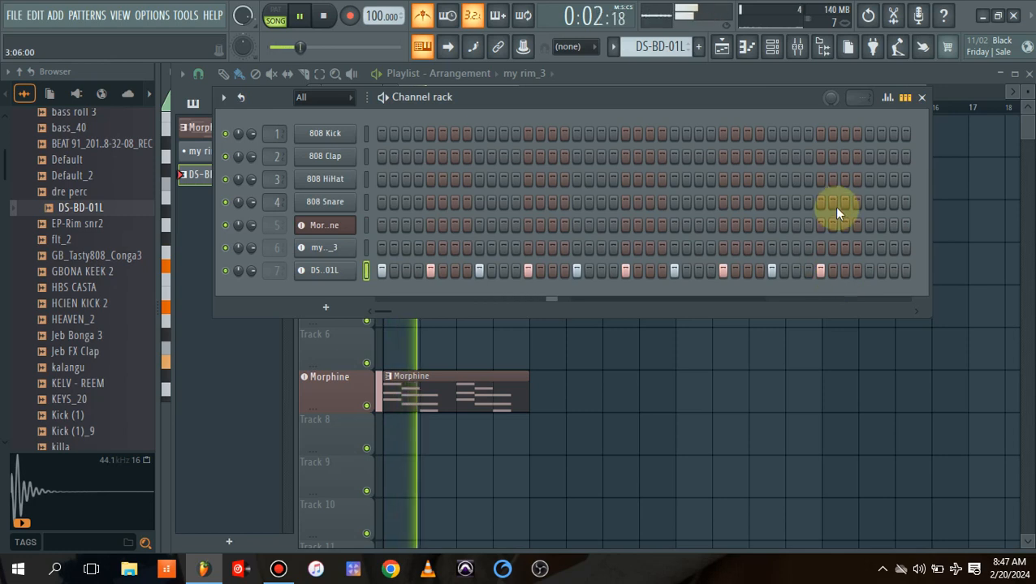
Continue the DS-BD-01L hits on every fourth step through the end of bar 4, removing the stray hits
left_click(918, 312)
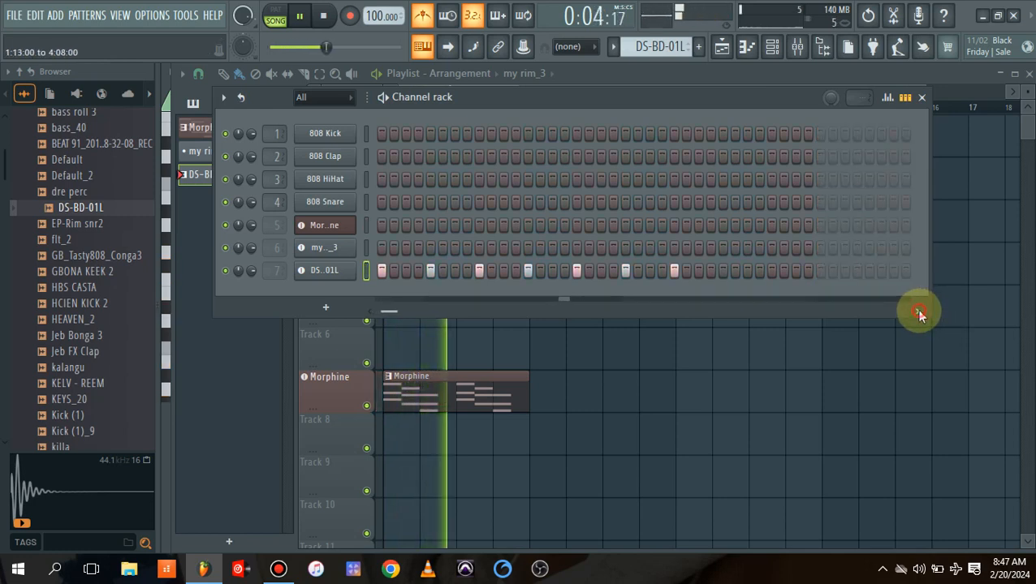
left_click(722, 272)
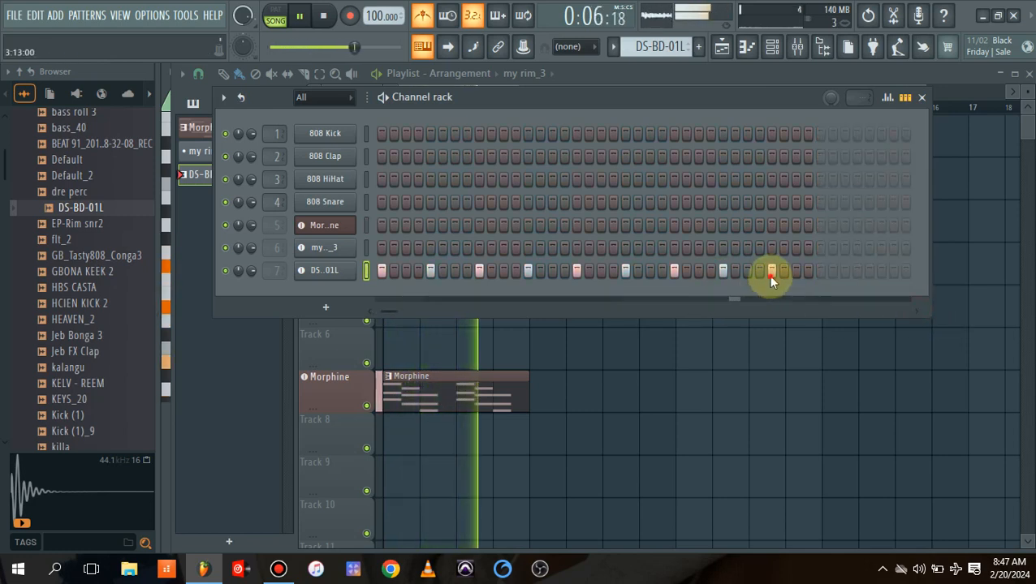
left_click(770, 273)
left_click(821, 273)
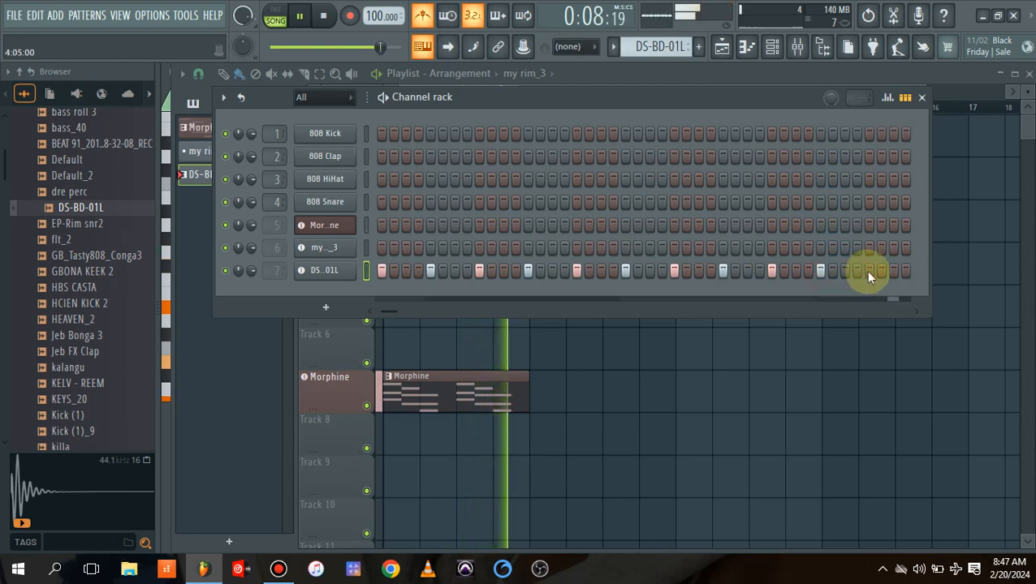
left_click(868, 273)
left_click(915, 312)
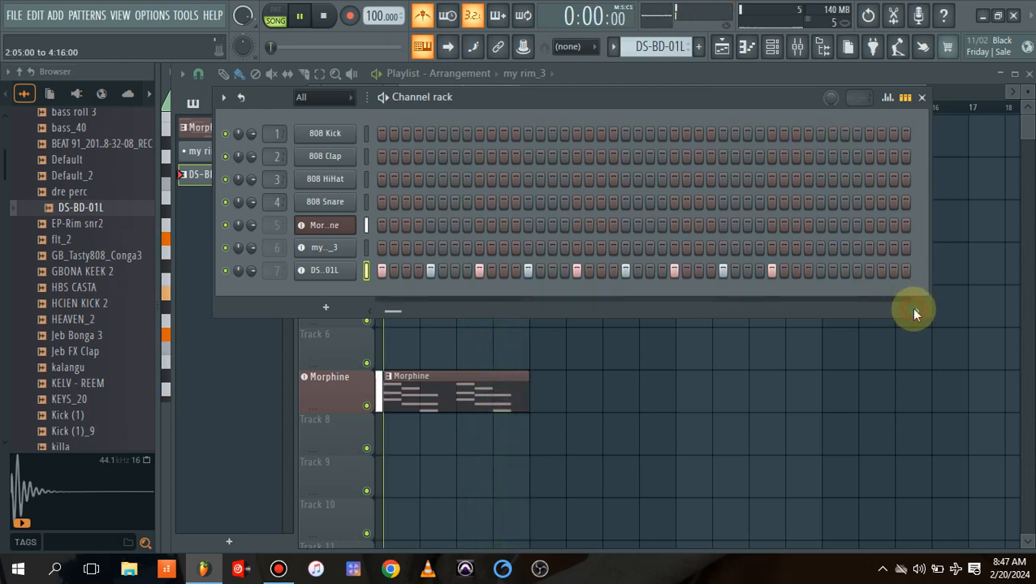
left_click_drag(773, 274, 817, 276)
right_click(807, 275)
right_click(798, 274)
right_click(786, 272)
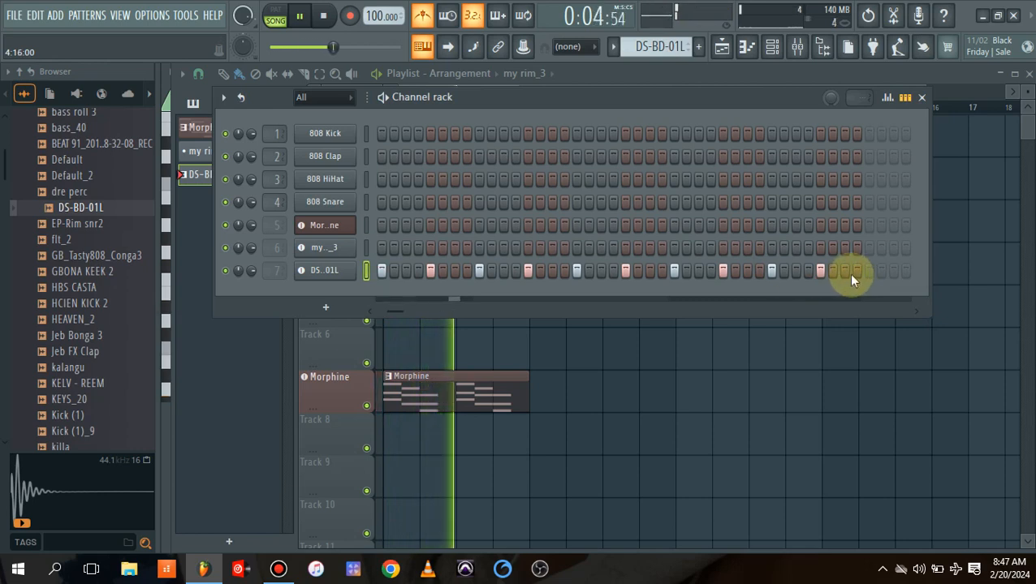
Select the my rim_3 pattern from its playlist clip, stop playback and show the pattern's first steps in the channel rack
left_click(725, 49)
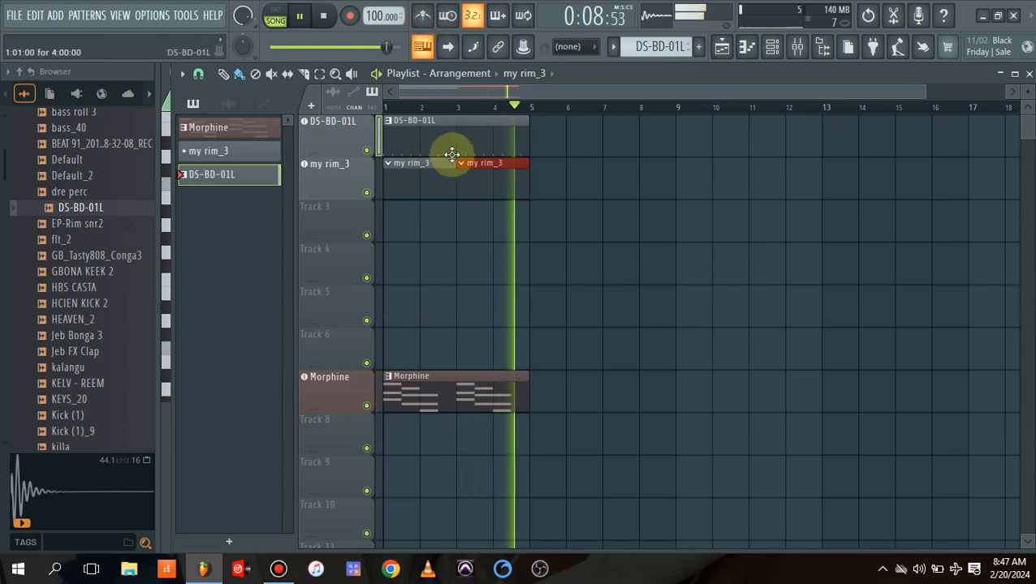
left_click(432, 173)
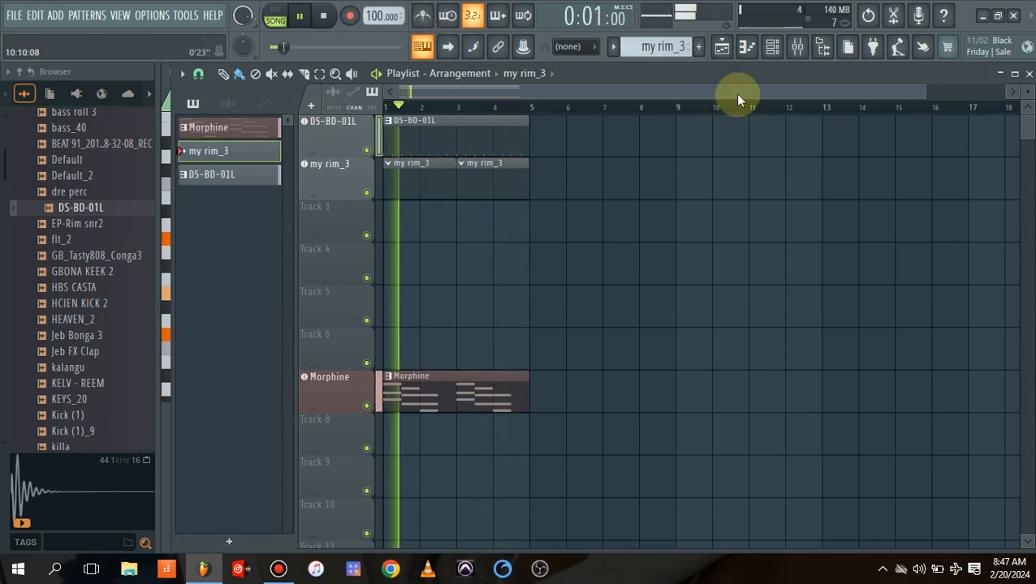
left_click(772, 46)
key("space")
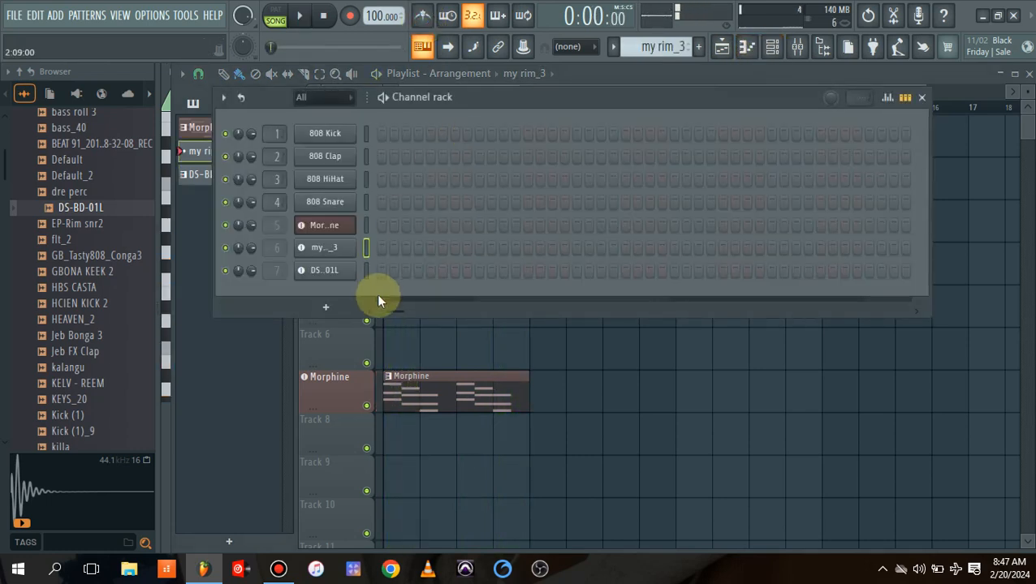
left_click_drag(393, 313, 352, 326)
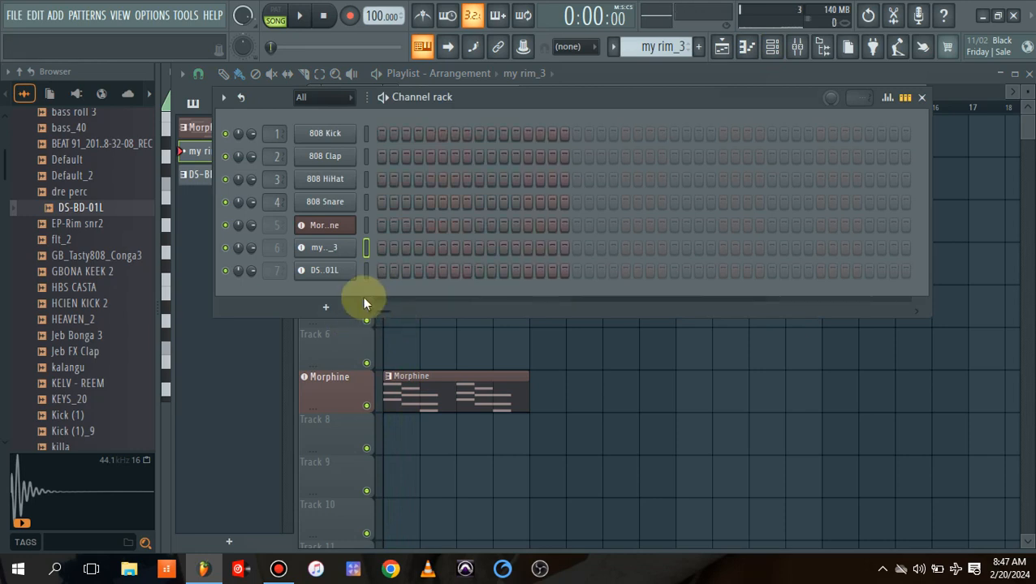
left_click(381, 271)
left_click(419, 271)
key("space")
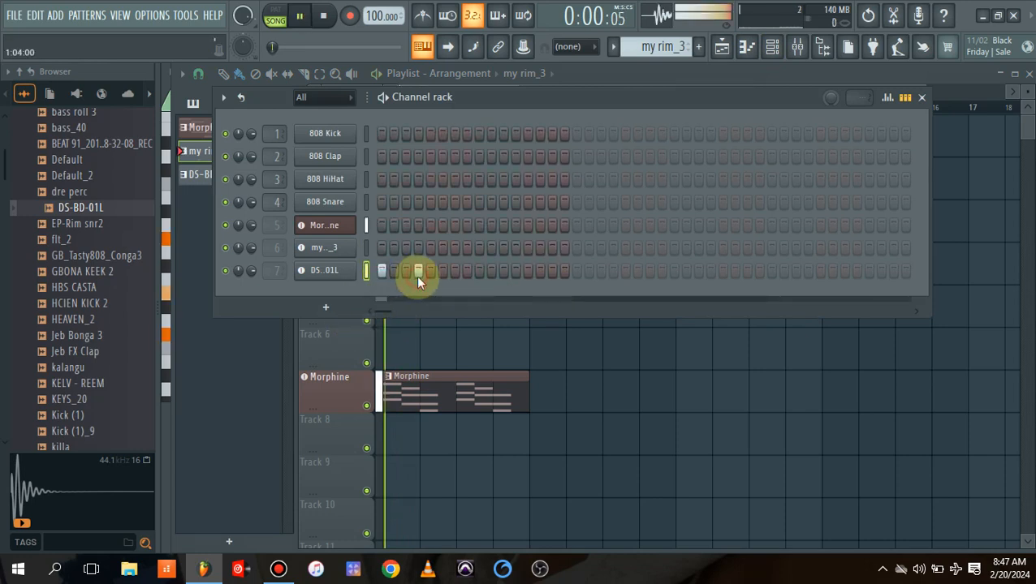
key("space")
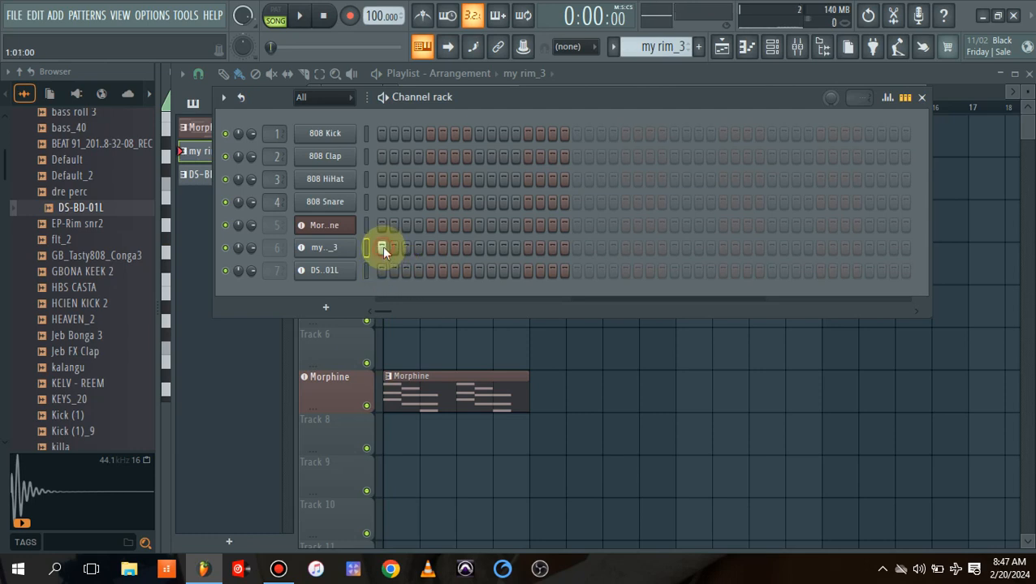
Program the my rim_3 channel's first bar with hits on steps 1, 4, 7, 9, 12 and 15 while listening
left_click(382, 247)
left_click(419, 249)
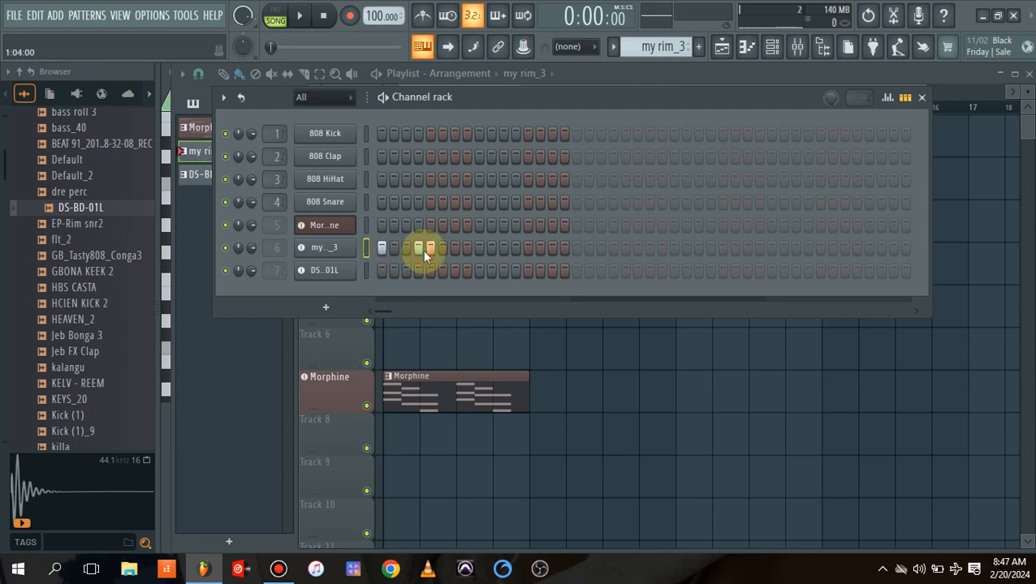
key("space")
left_click(467, 249)
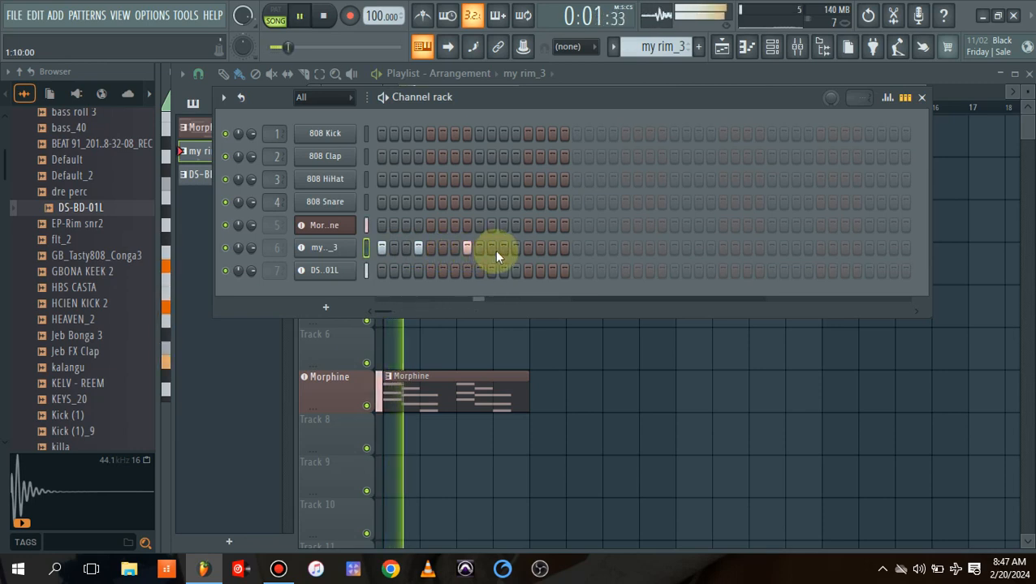
left_click(464, 248)
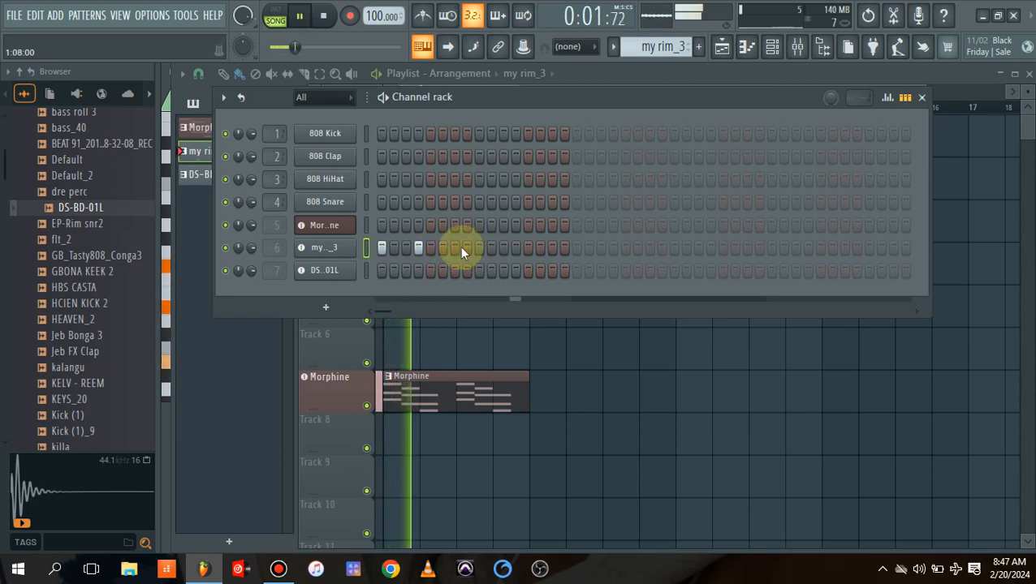
left_click(455, 248)
left_click(479, 248)
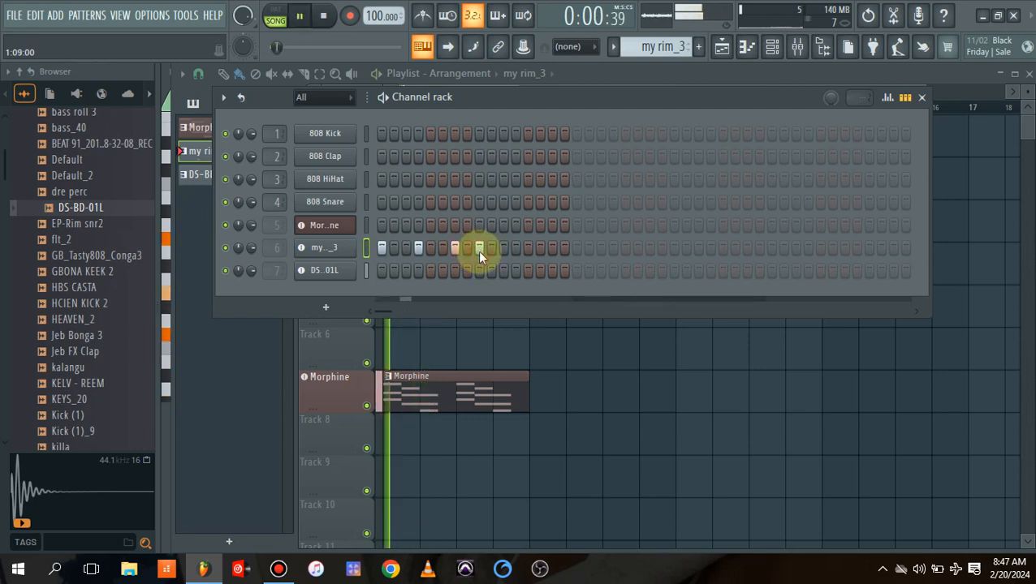
left_click(516, 248)
left_click(552, 248)
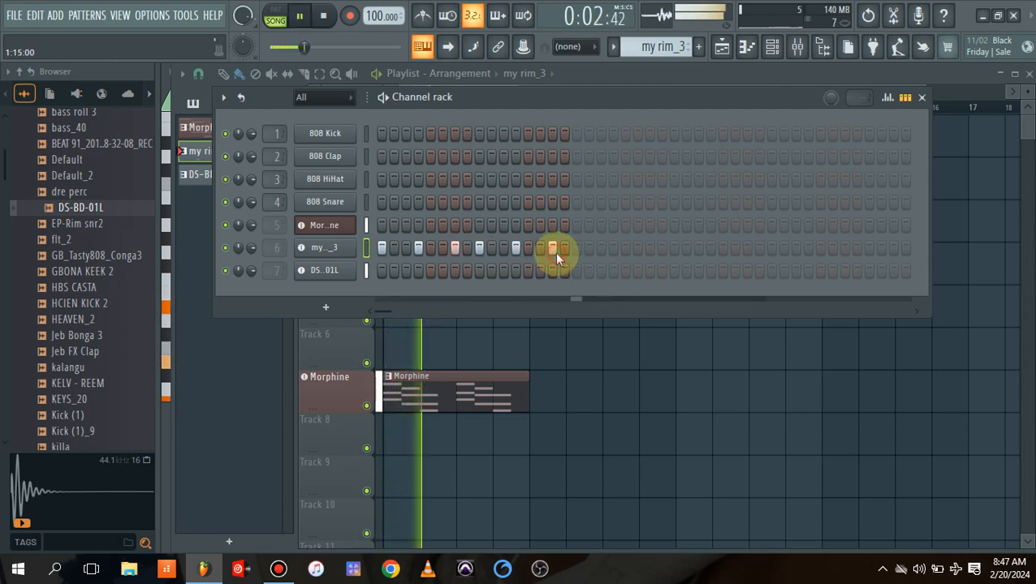
Repeat the my rim_3 rhythm in bar 2 on steps 1, 4, 7, 9, 12 and 15, return to the playlist and stop playback
left_click(575, 250)
left_click(613, 248)
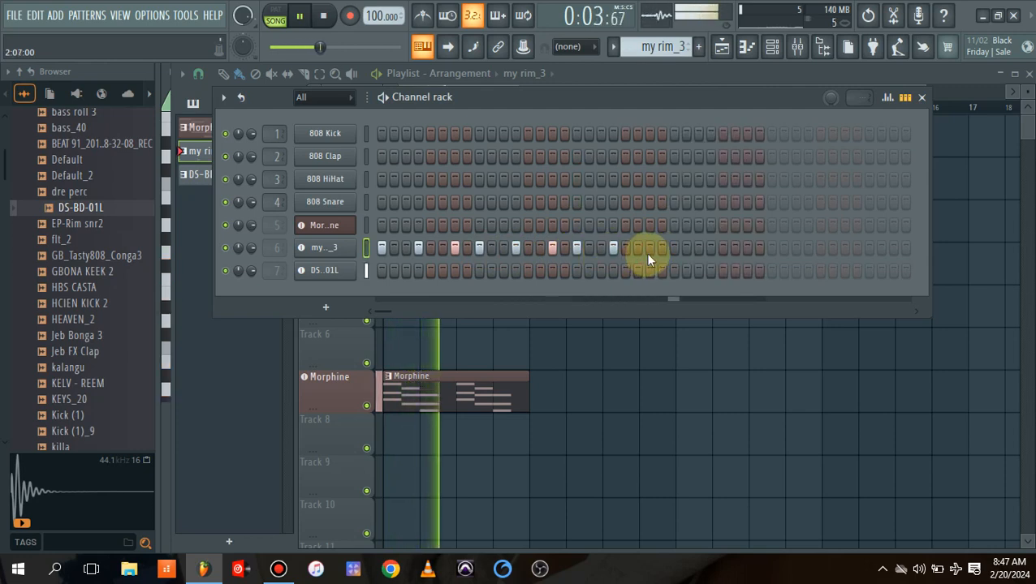
left_click(649, 248)
left_click(672, 249)
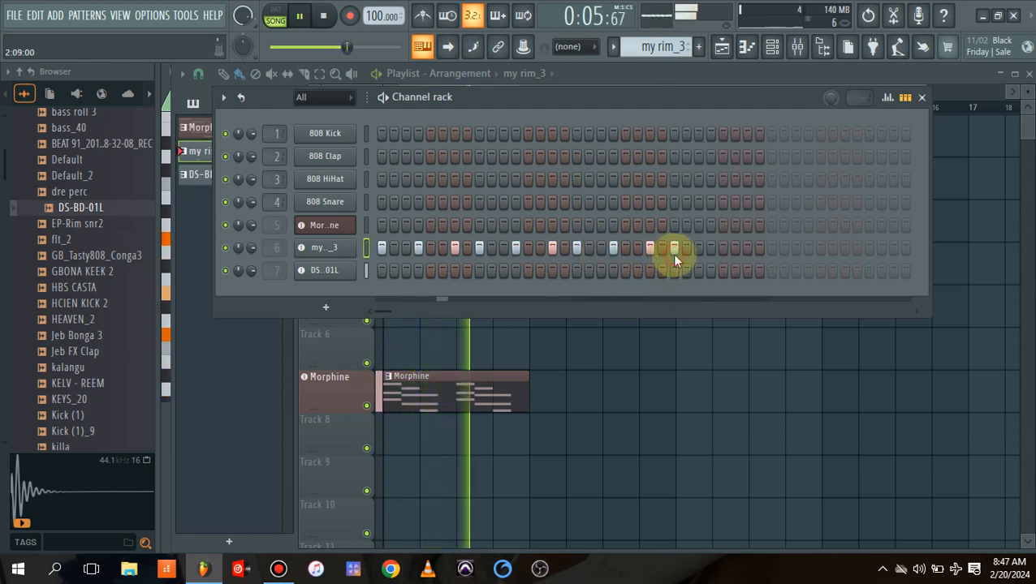
left_click(710, 248)
left_click(747, 248)
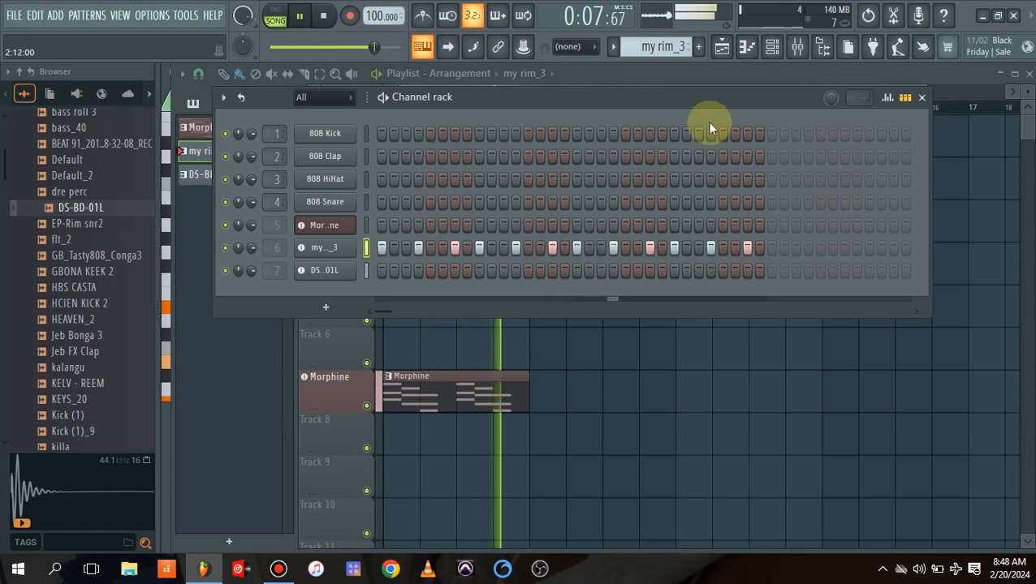
left_click(722, 49)
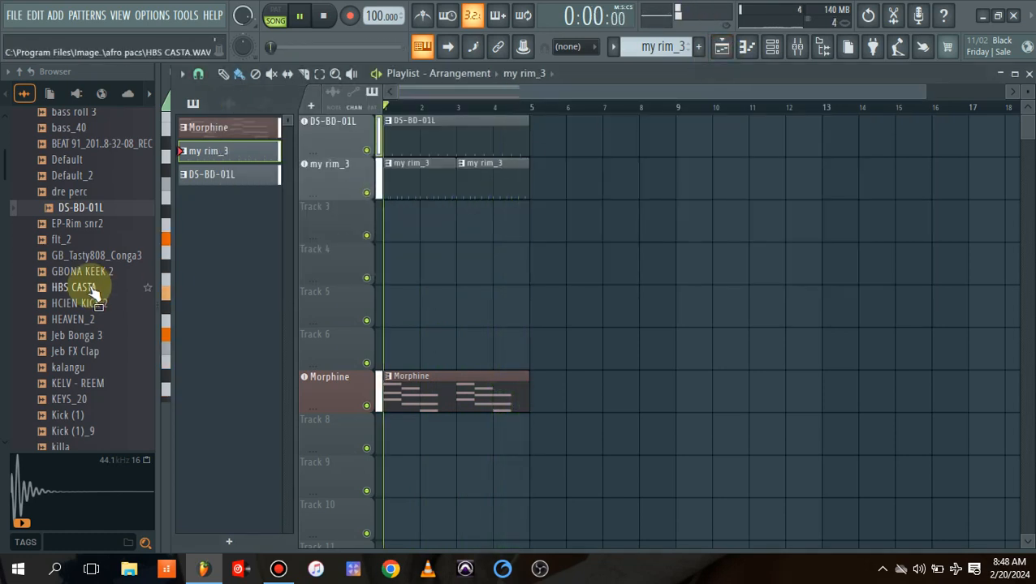
key("space")
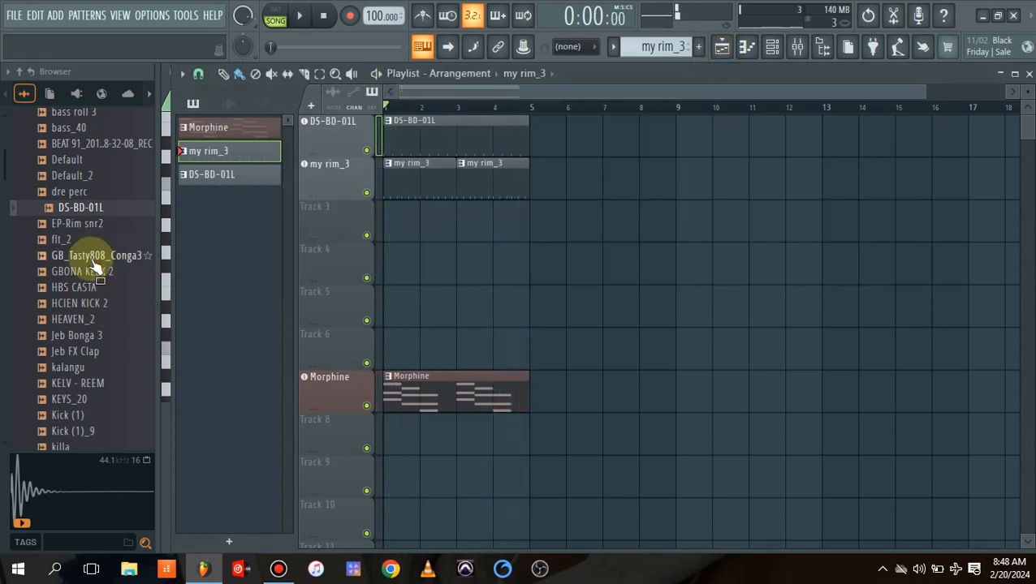
Audition the GB_Tasty808_Conga3 sample and add Toned Conga to Track 3 as an instrument track
left_click(94, 259)
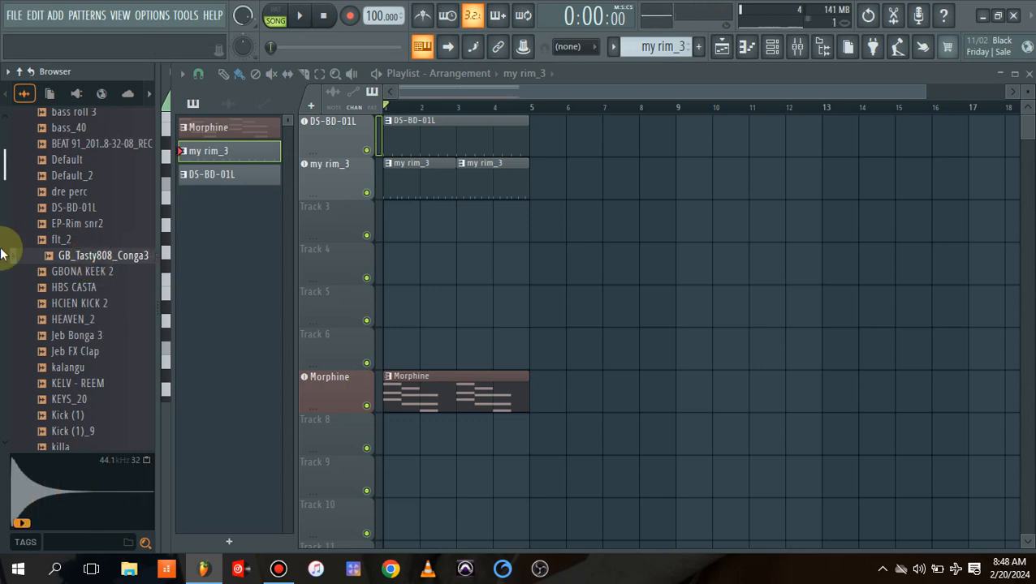
left_click_drag(4, 183, 6, 211)
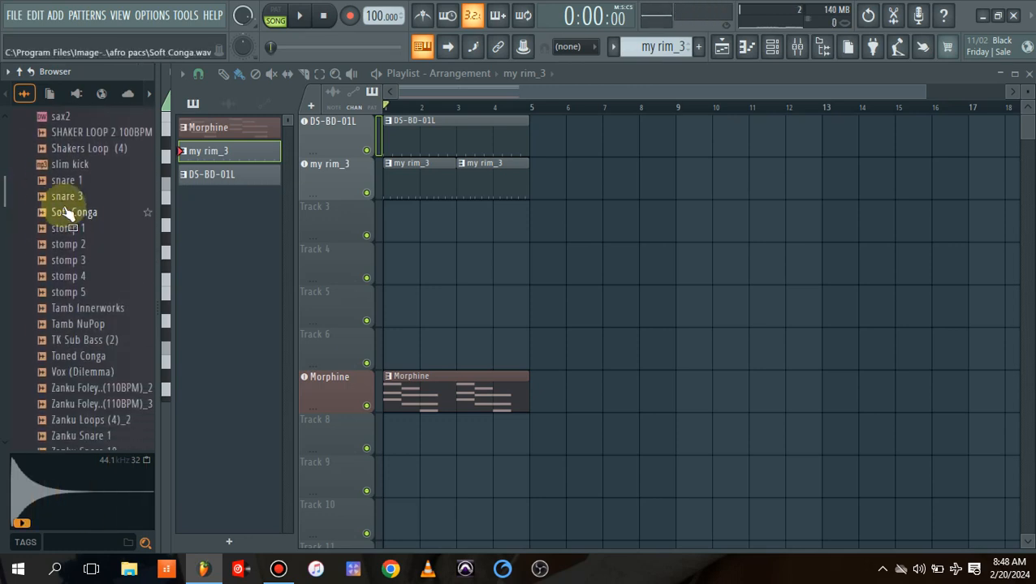
left_click_drag(83, 355, 349, 235)
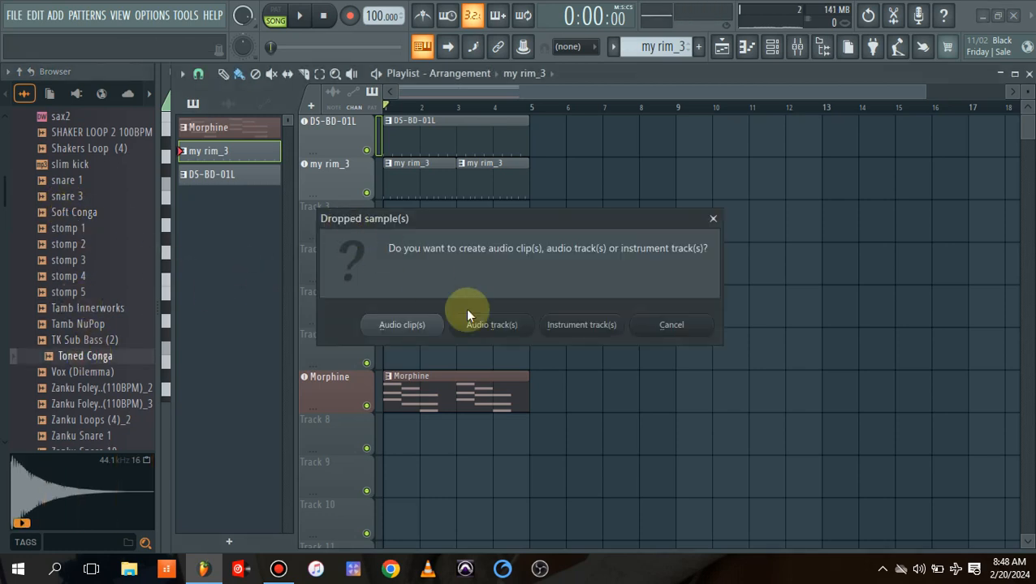
left_click(568, 324)
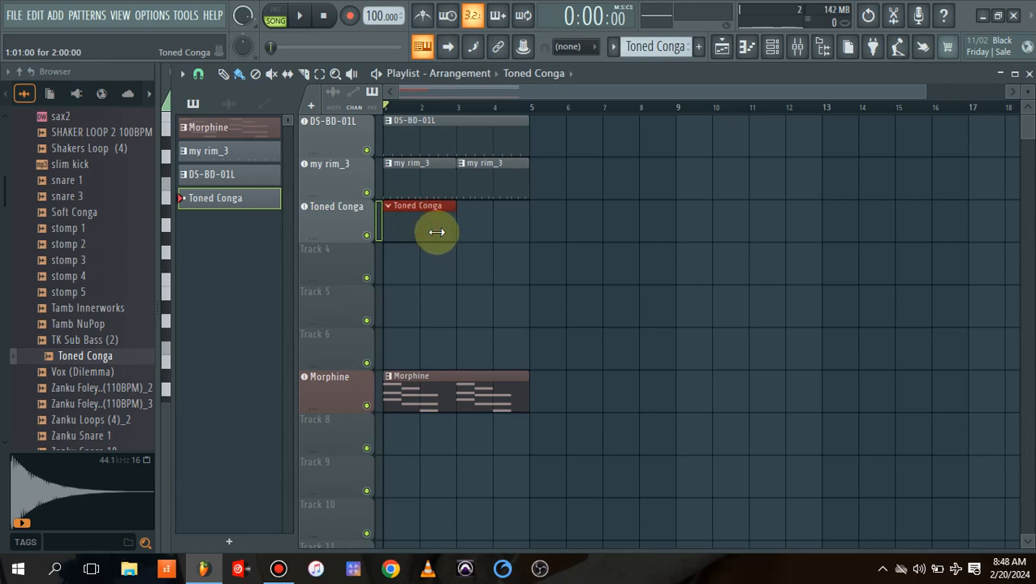
Program the Toned Conga channel with hits on steps 7, 15, 23 and 31 while the arrangement plays
left_click(774, 49)
left_click(379, 295)
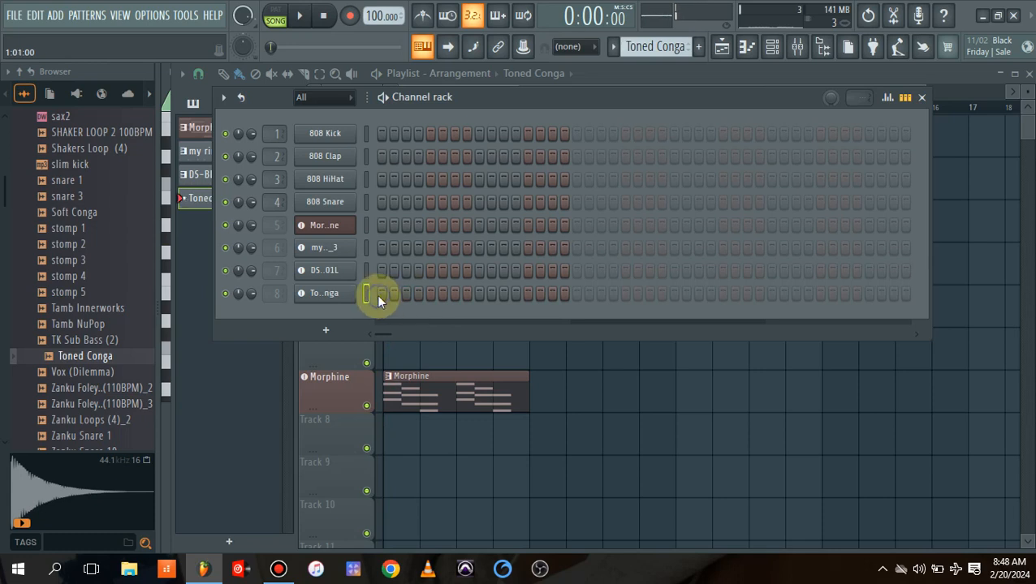
key("space")
left_click(455, 297)
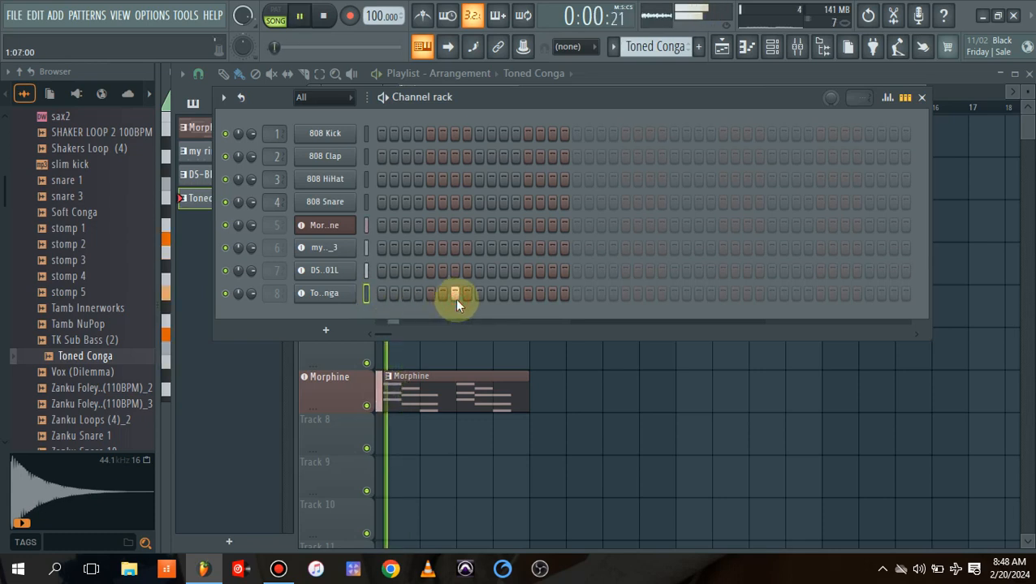
left_click(552, 294)
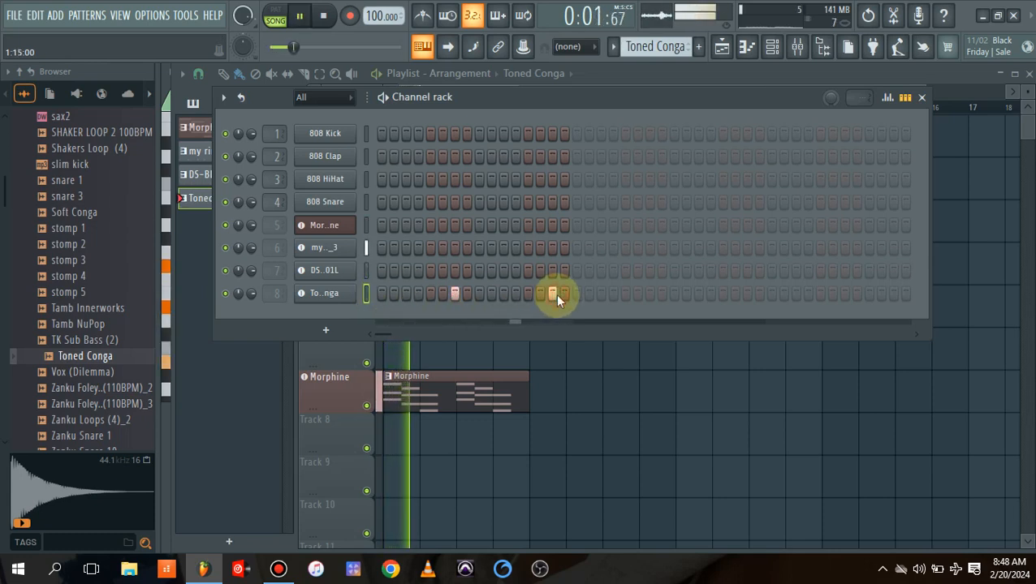
left_click(651, 295)
left_click(747, 294)
key("space")
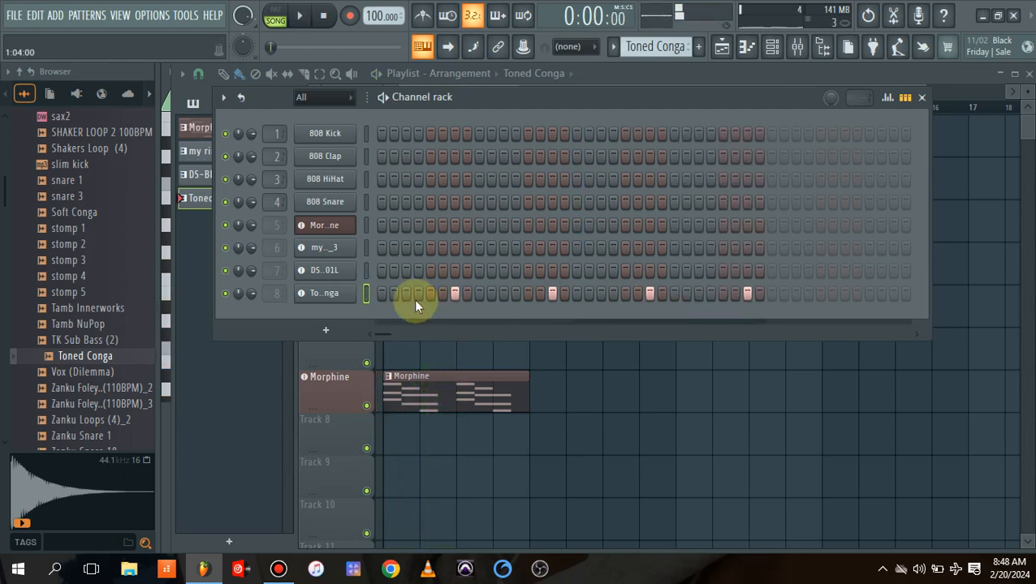
Lower the last Toned Conga note to F4 in the piano roll, then repeat its clip at bar 3 of the playlist
right_click(340, 294)
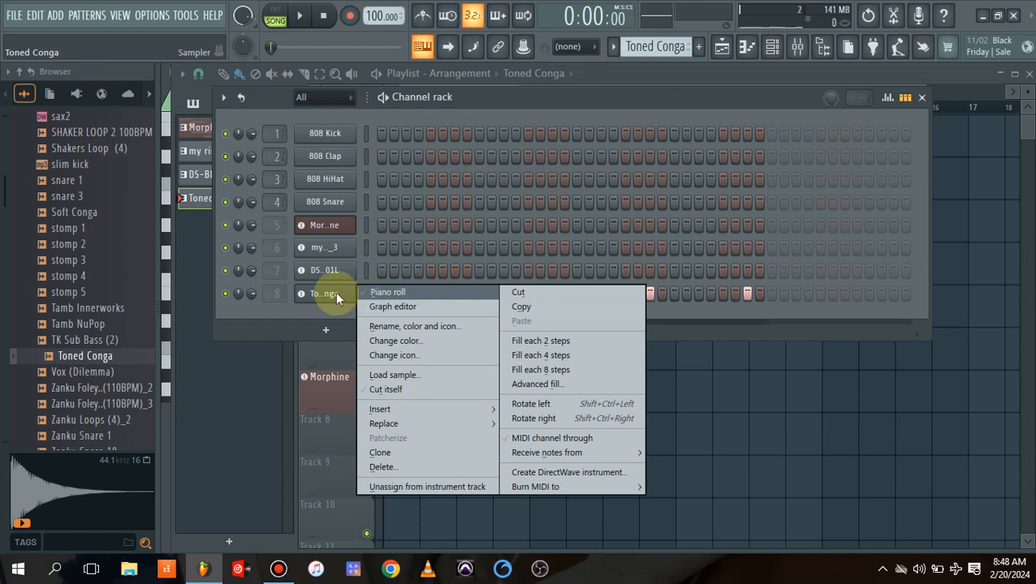
left_click(371, 293)
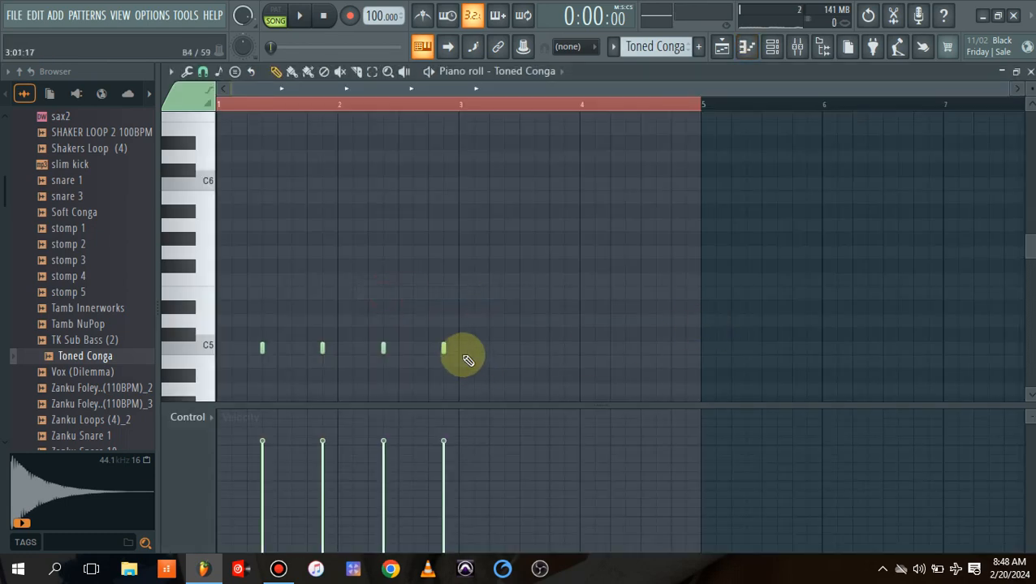
mouse_move(444, 348)
left_mouse_down()
mouse_move(444, 409)
mouse_move(446, 361)
left_mouse_up()
key("space")
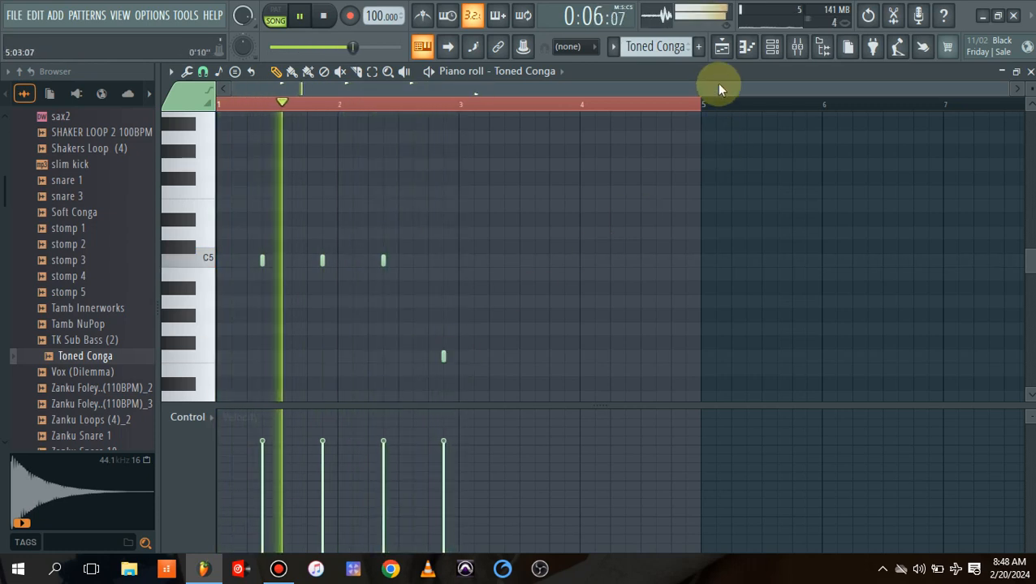
left_click(721, 47)
key("space")
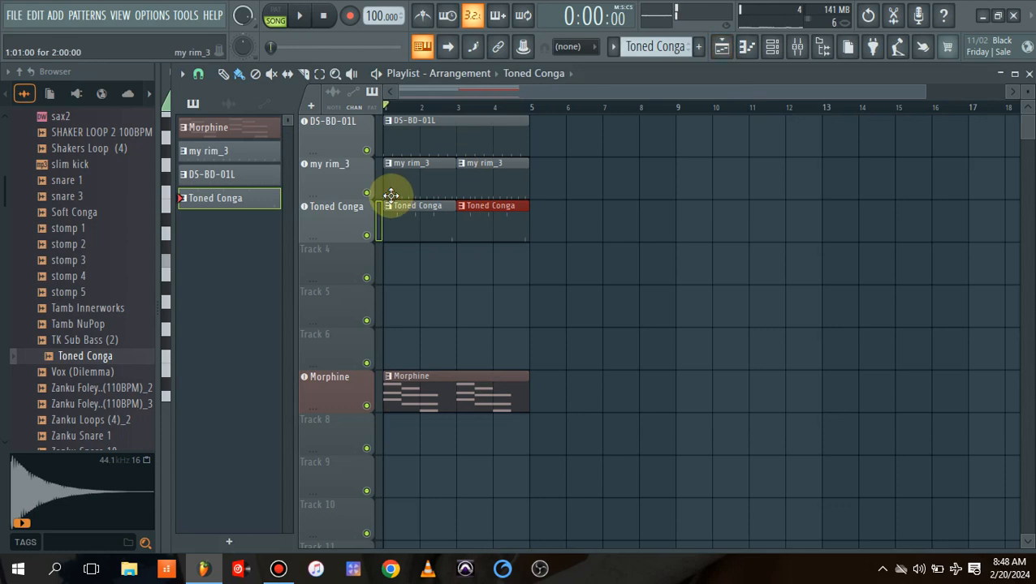
Audition the SHAKER LOOP 2 100BPM sample and filter the browser to the starred favourites
left_click(107, 135)
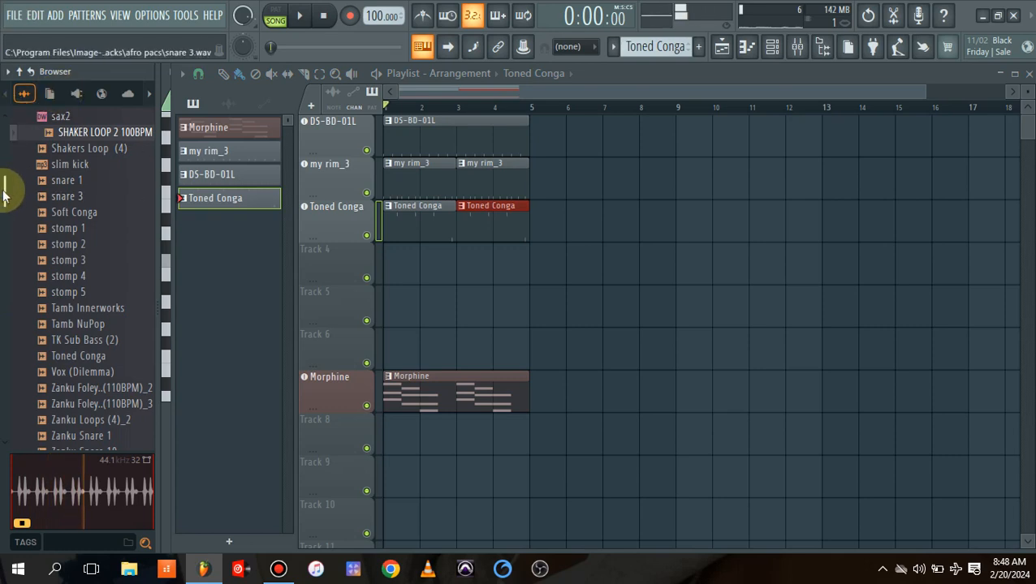
scroll(4, 197, "down", 3)
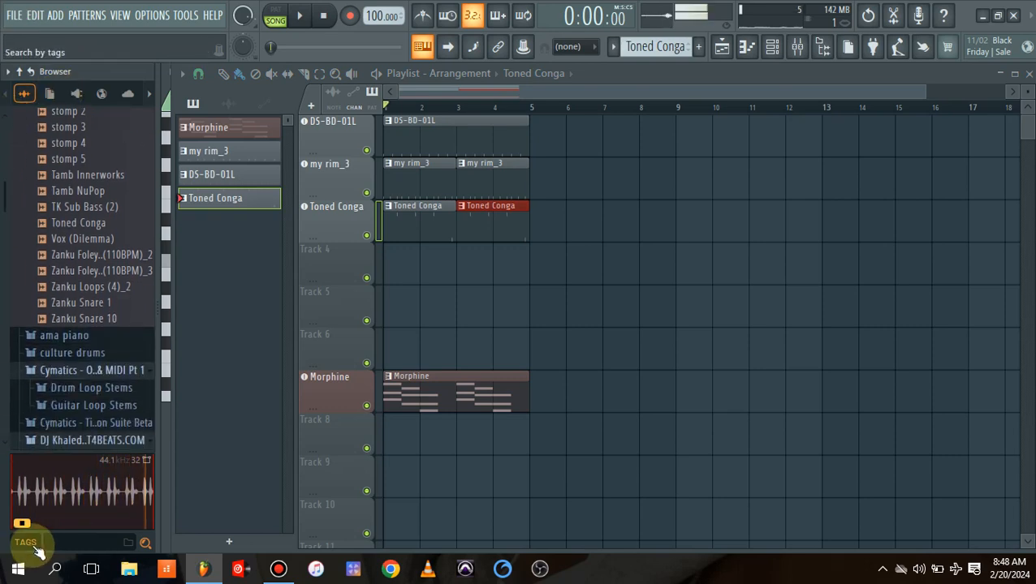
left_click(32, 546)
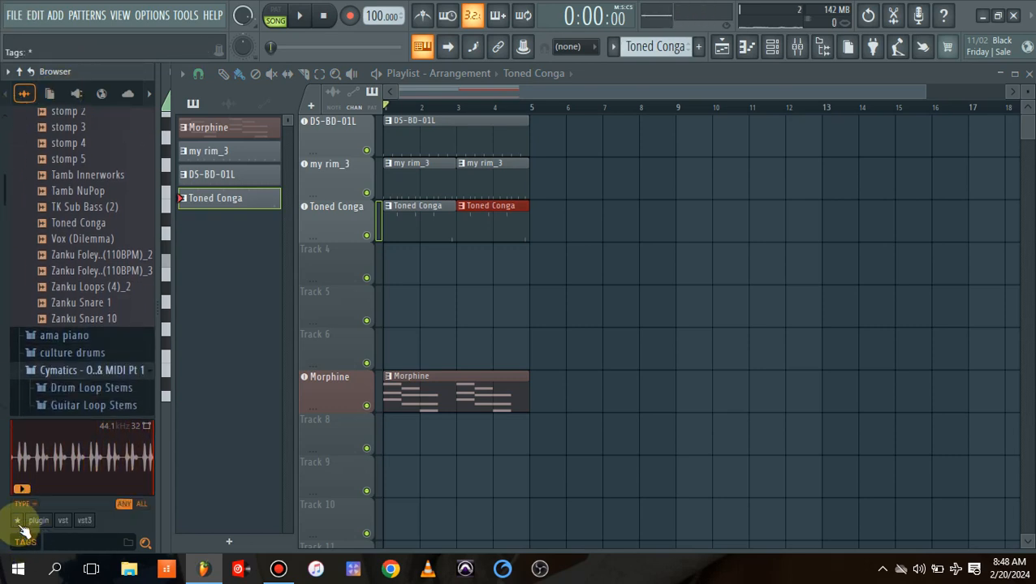
left_click(18, 521)
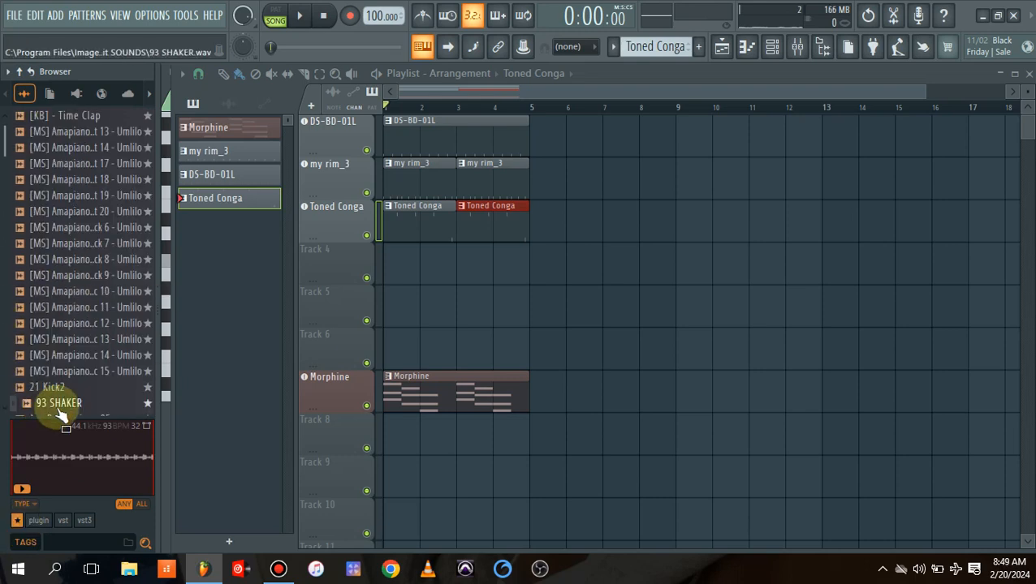
Place the 93 SHAKER sample on Track 4 across bars 1 to 4 and listen to the arrangement
left_click_drag(65, 410, 390, 267)
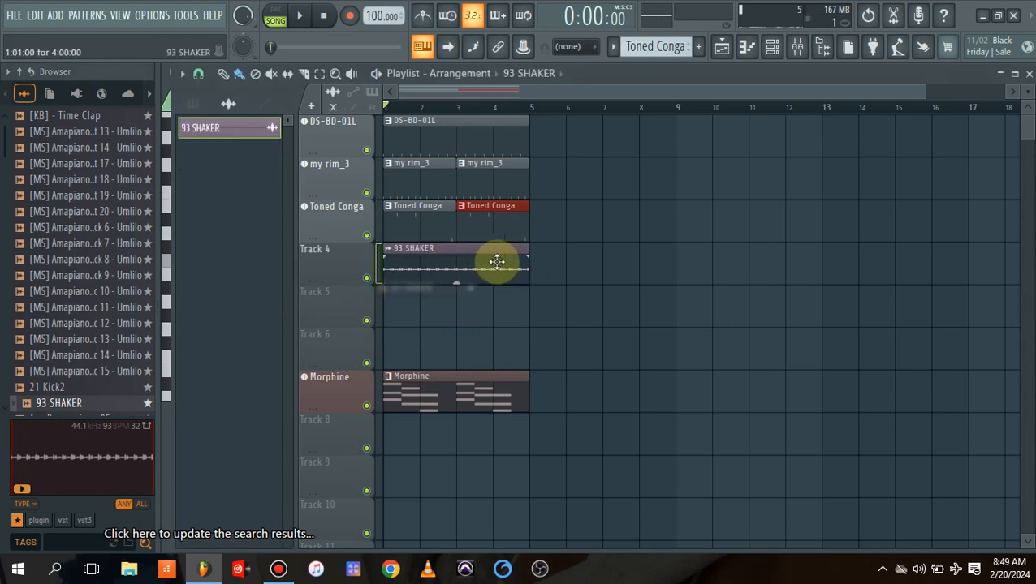
key("space")
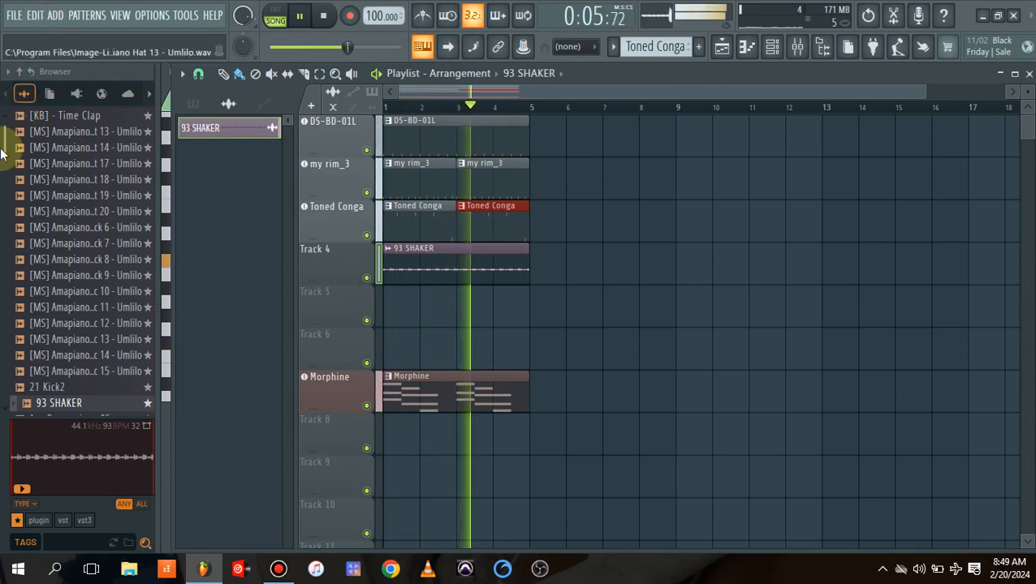
scroll(3, 167, "down", 2)
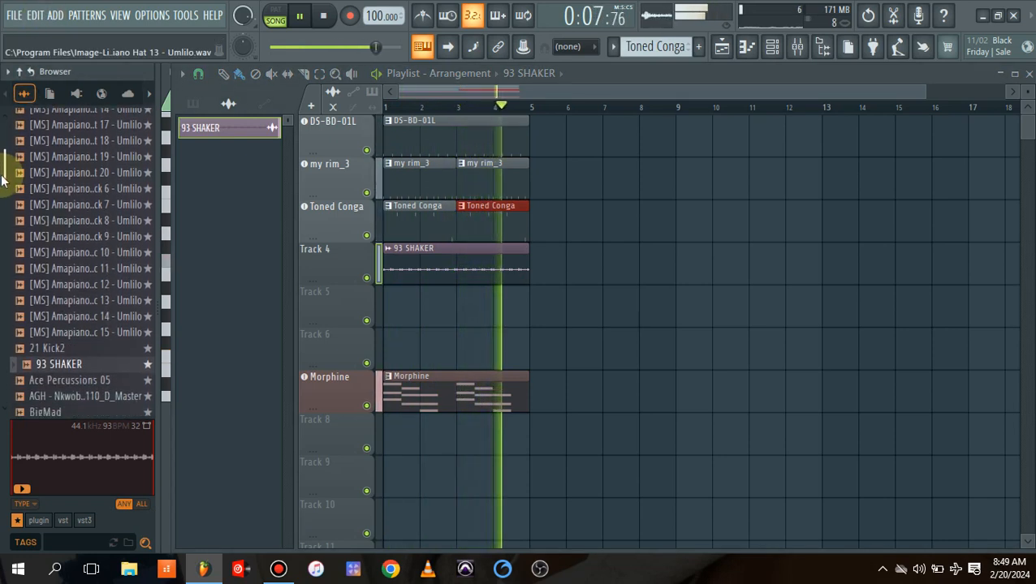
scroll(4, 187, "down", 3)
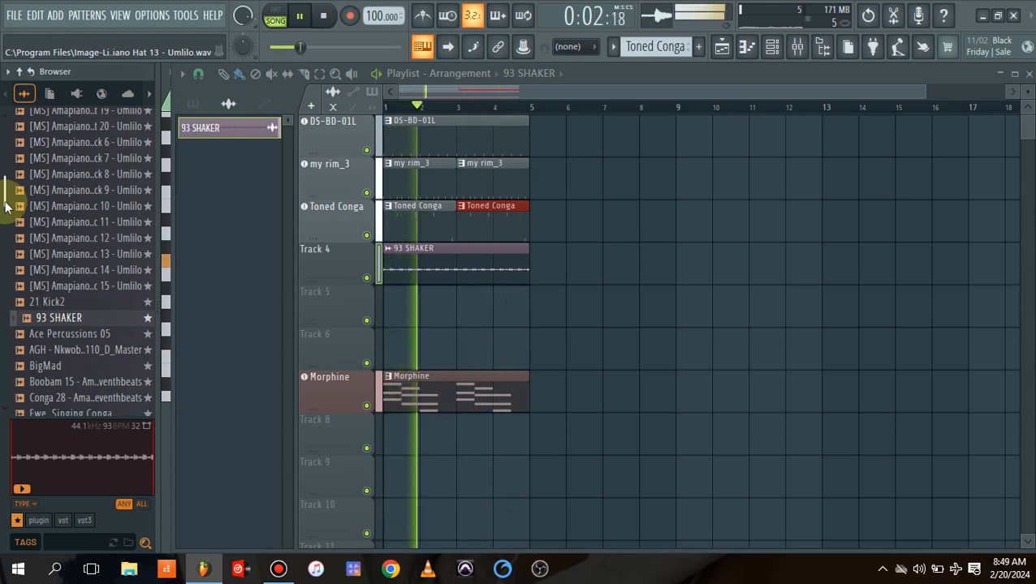
key("space")
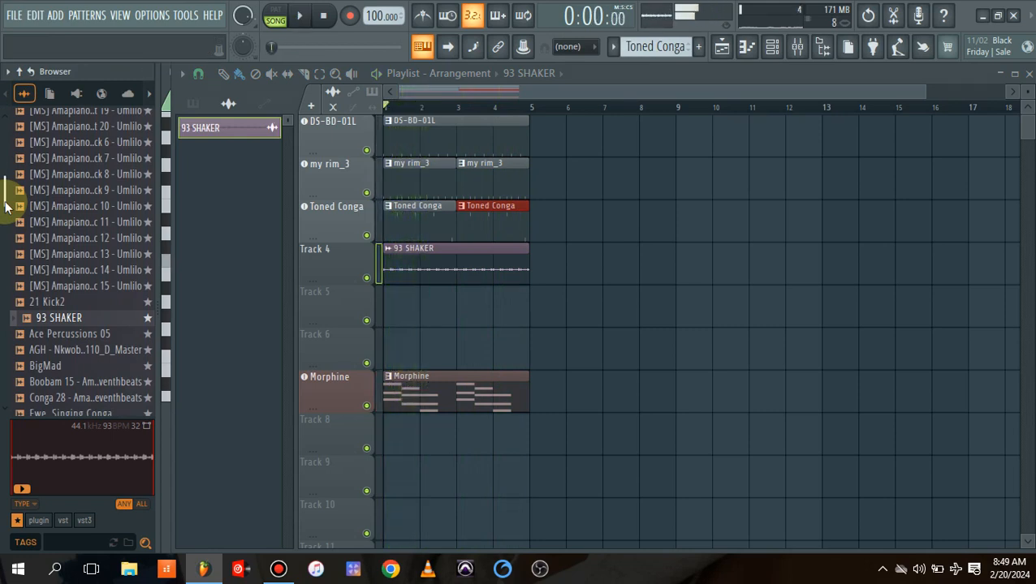
Turn Track 8 into a 3x Osc instrument track and extend its clip to four bars
right_click(328, 436)
mouse_move(445, 260)
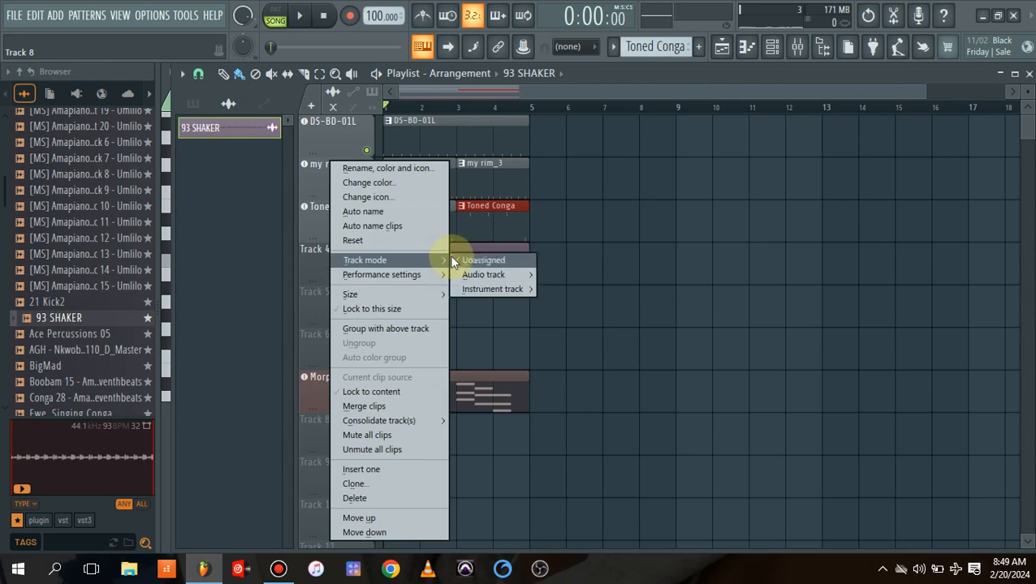
mouse_move(498, 278)
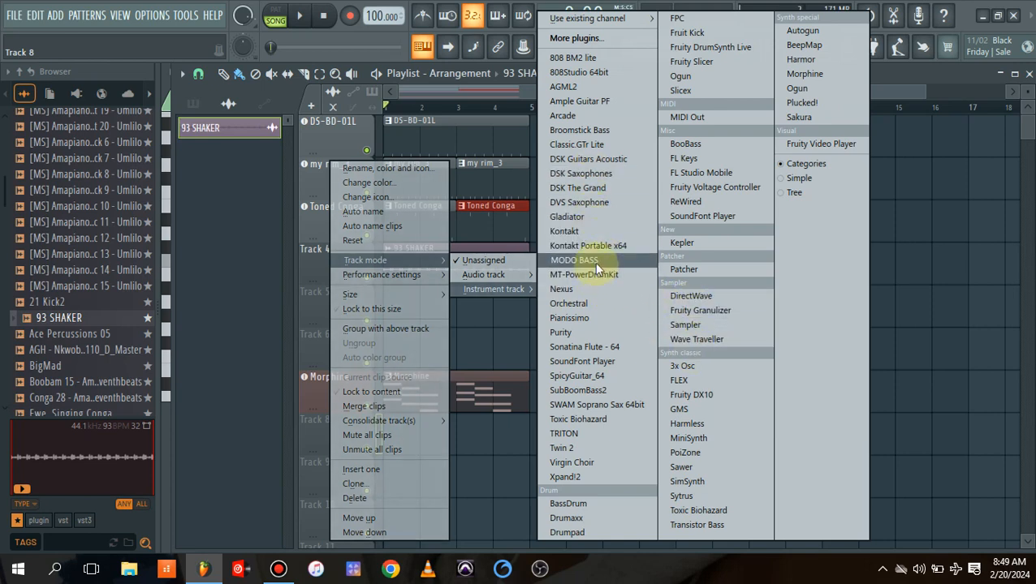
left_click(698, 365)
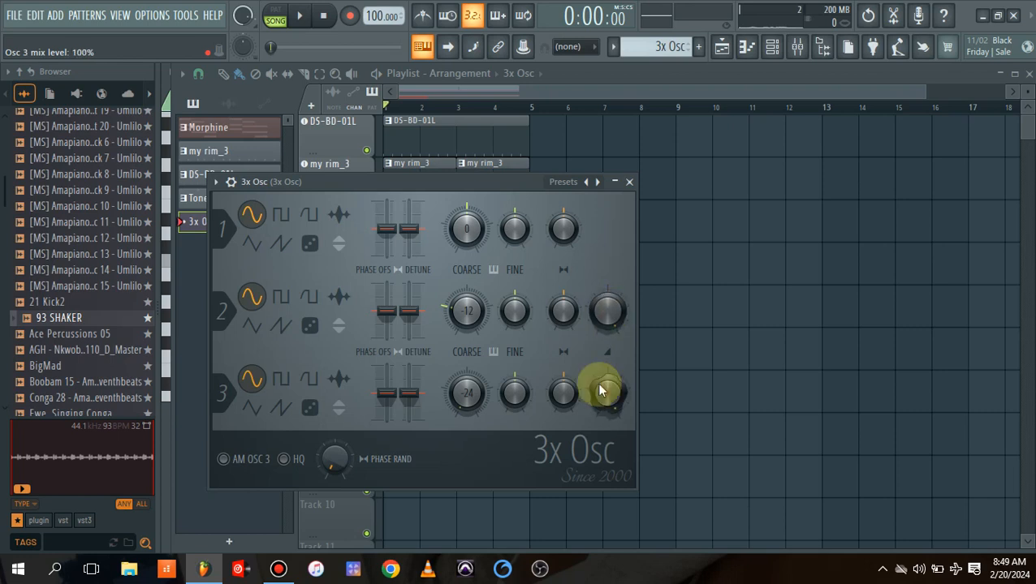
left_click(630, 182)
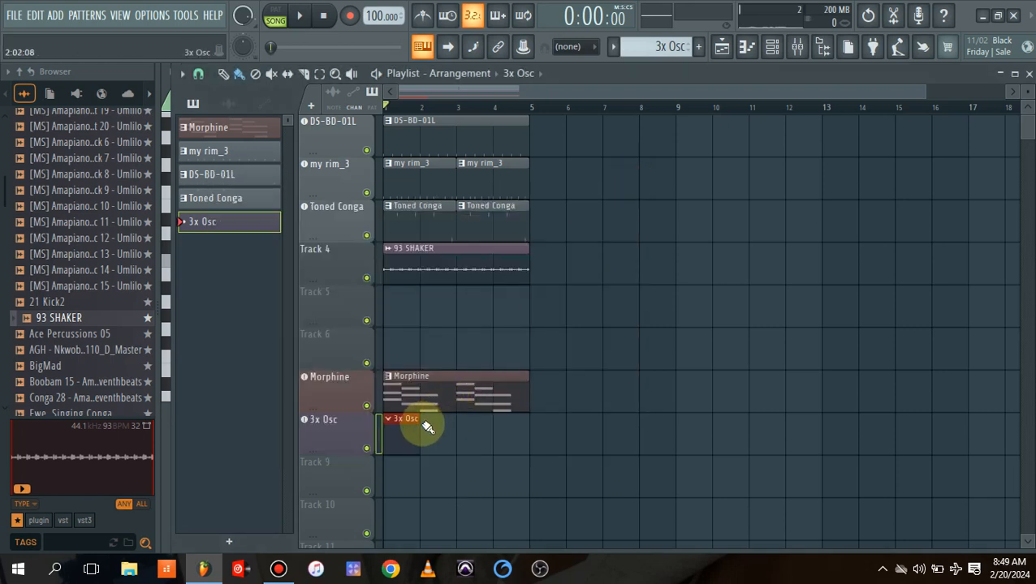
left_click_drag(416, 423, 460, 439)
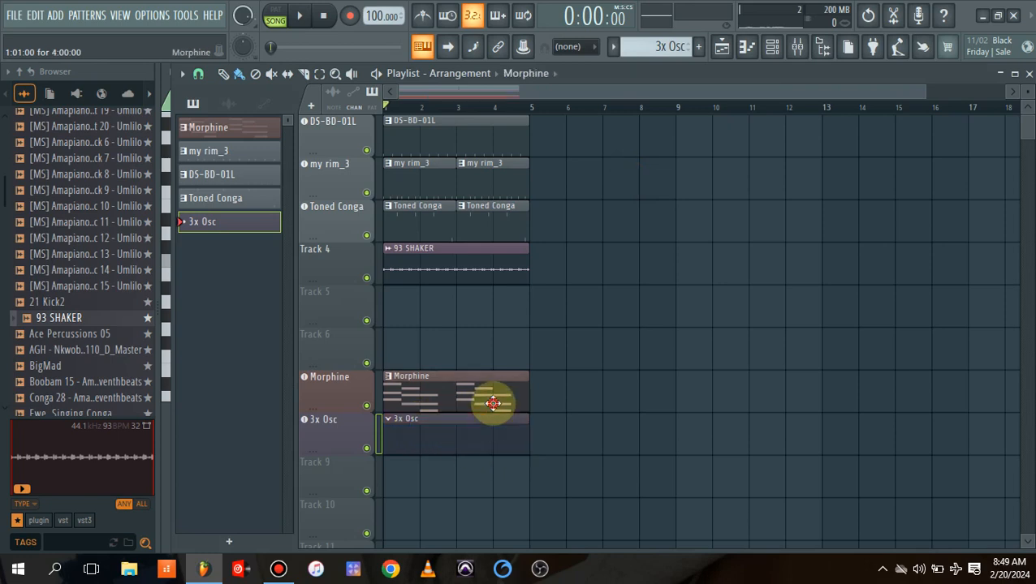
Open the 3x Osc channel's piano roll within the Morphine pattern so the chords show as ghost notes
left_click(775, 49)
right_click(341, 318)
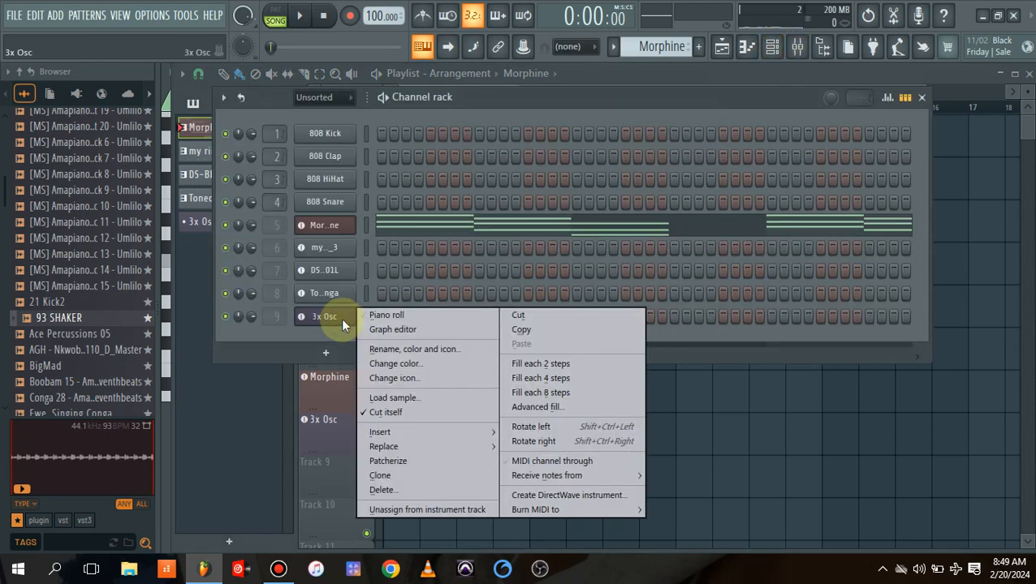
left_click(370, 318)
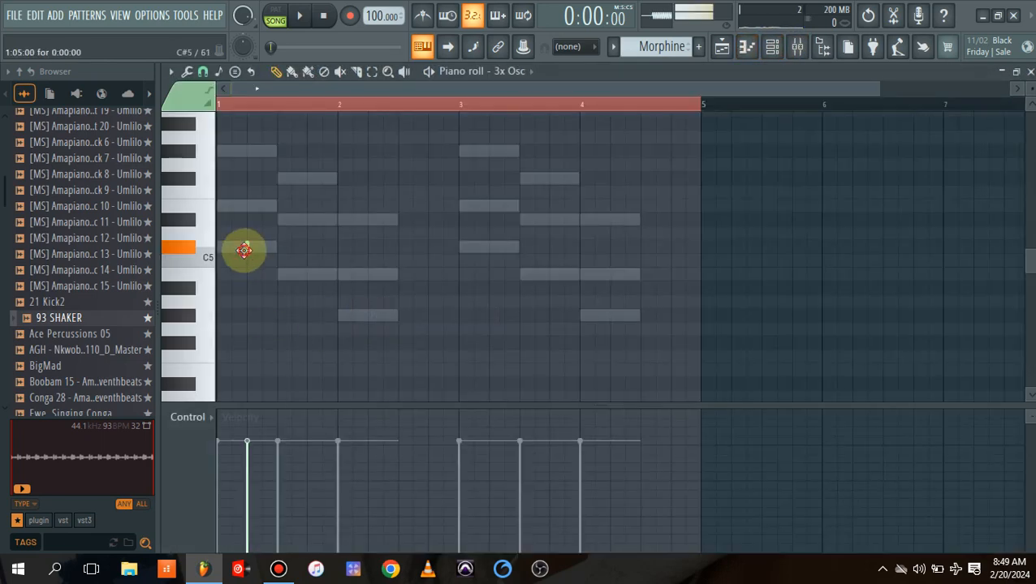
Try a two-step bass note on C#5 at steps 5 and 3, then on G#4 and E4 at step 1, against the chords
key("space")
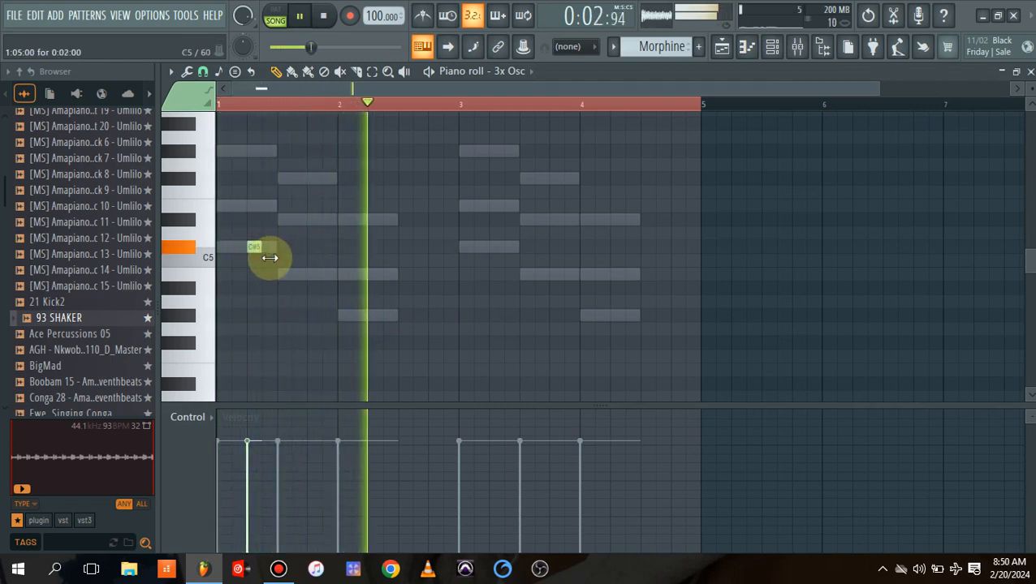
left_click_drag(254, 249, 240, 244)
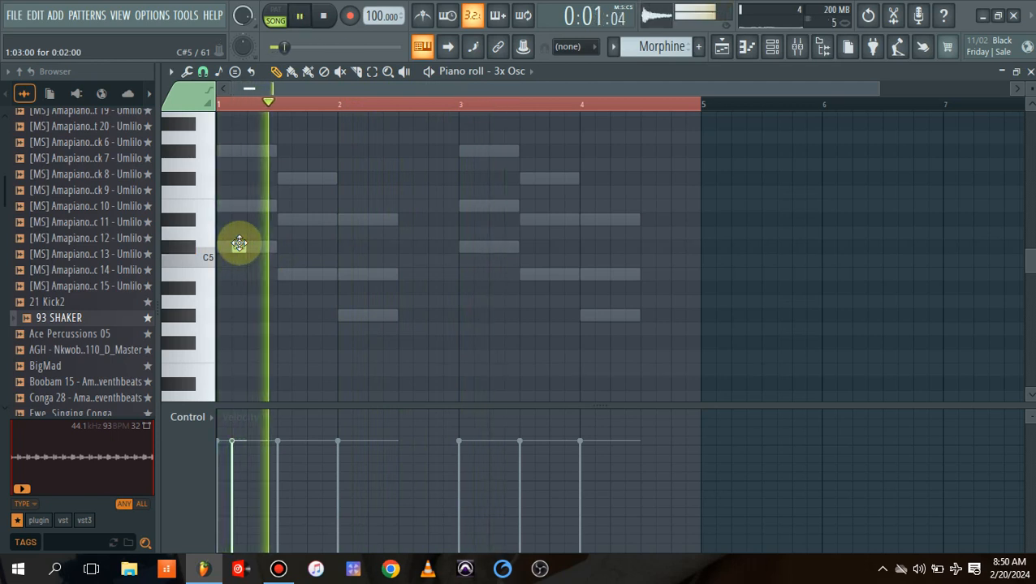
key("space")
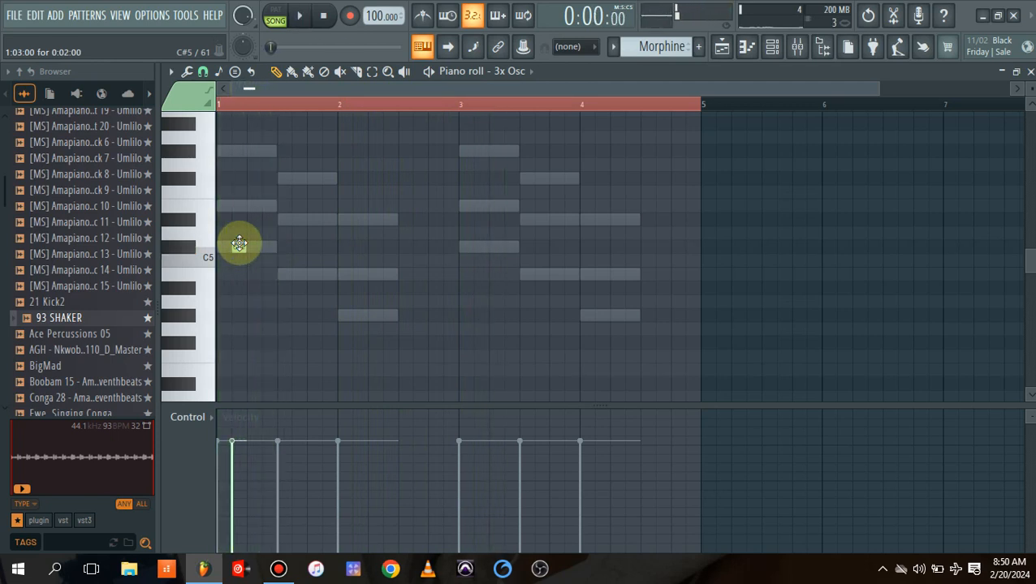
mouse_move(239, 244)
left_mouse_down()
mouse_move(224, 144)
mouse_move(238, 278)
mouse_move(223, 319)
left_mouse_up()
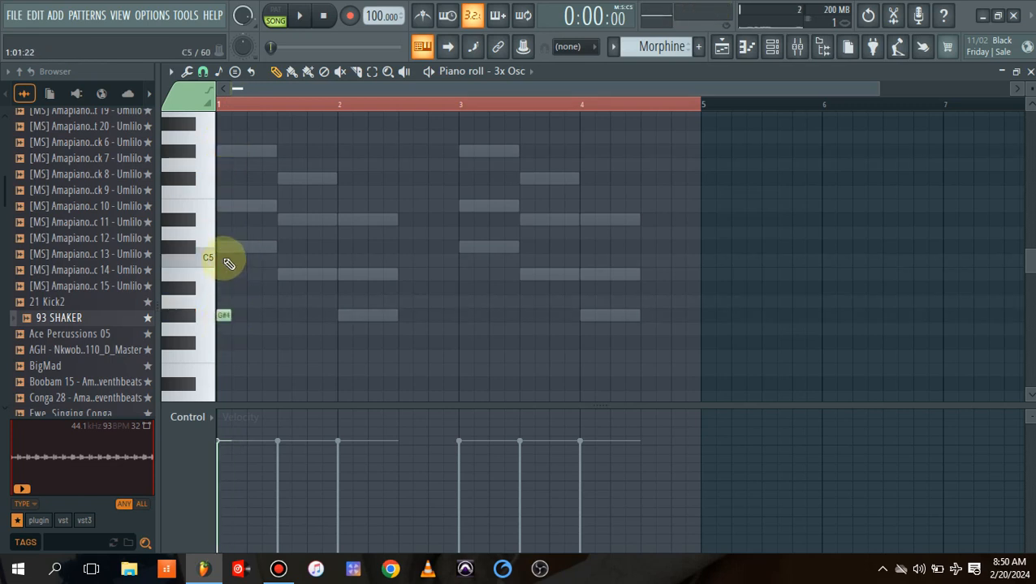
key("space")
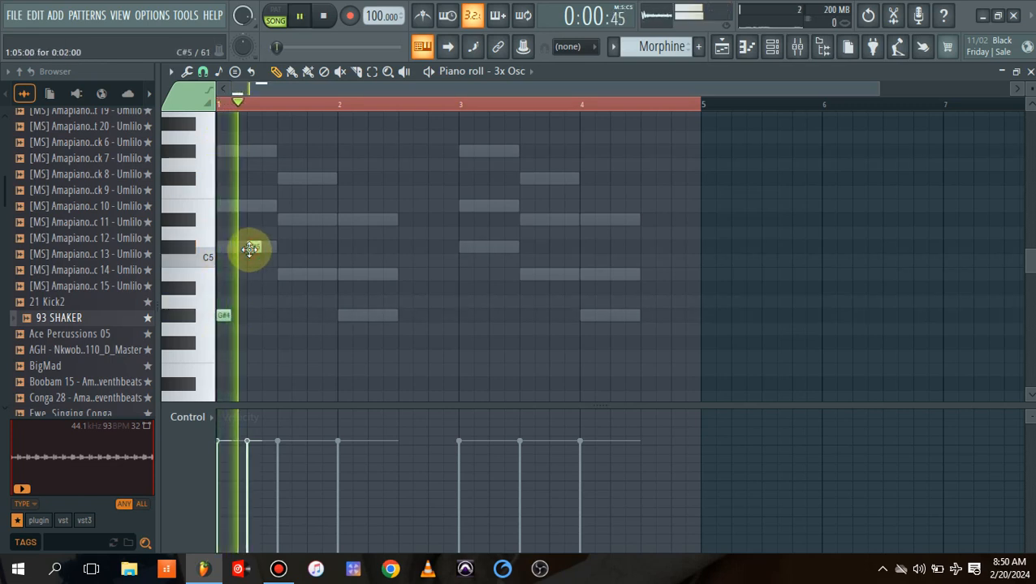
key("space")
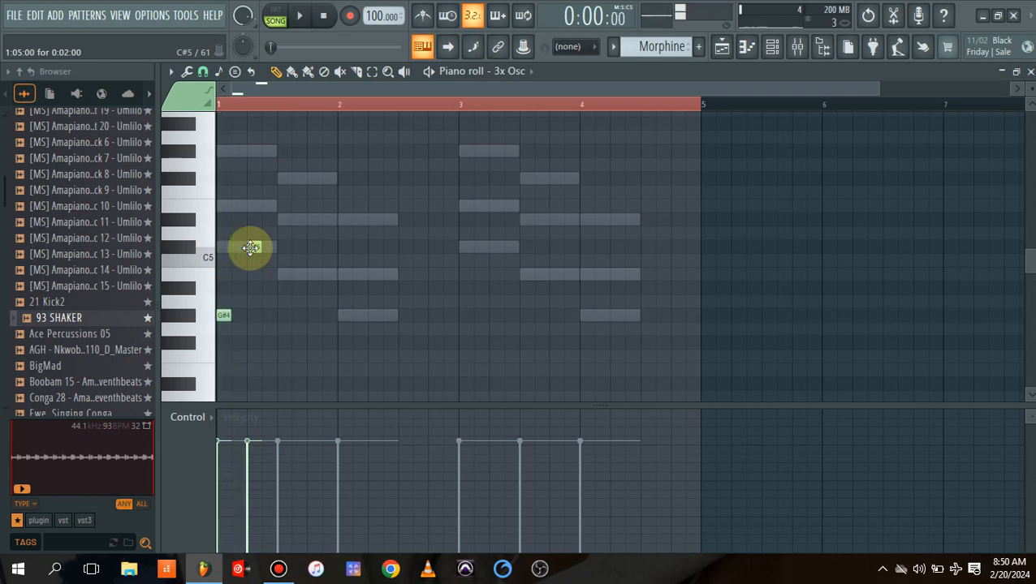
left_click_drag(224, 318, 203, 370)
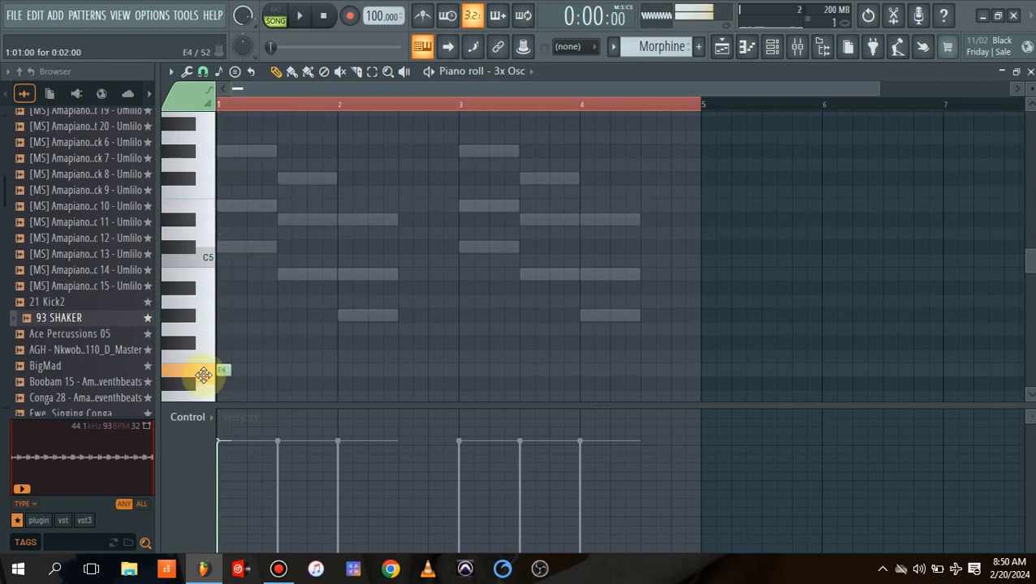
Move the bass note to C#5 on step 1 of bar 1 and lengthen it to four steps while checking playback
left_click_drag(203, 375, 211, 254)
key("space")
key("space")
key("space")
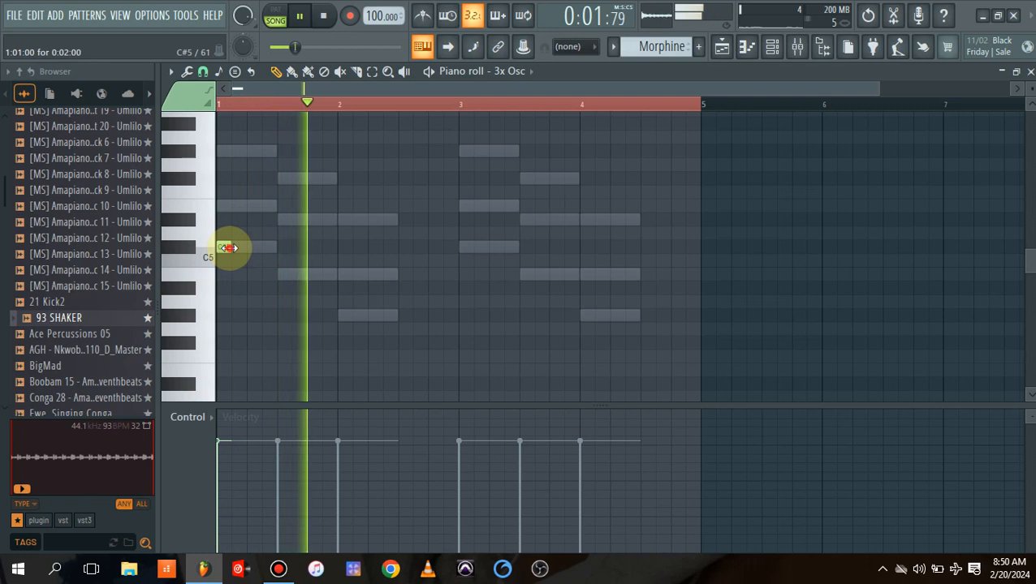
key("space")
Add a two-step G#5 at step 7 and a four-step B4 at step 9 of bar 1, then play the bass line
key("space")
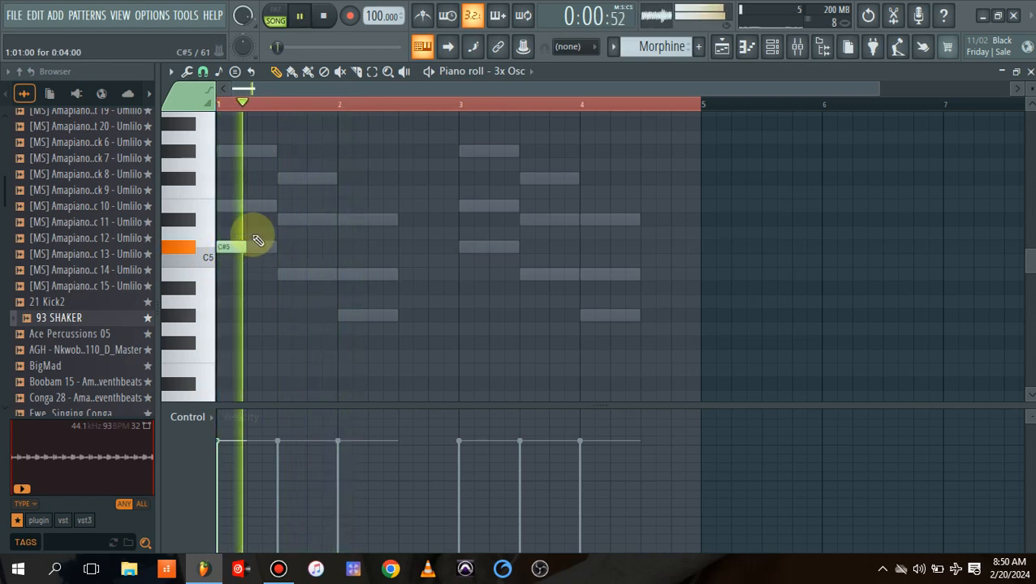
key("space")
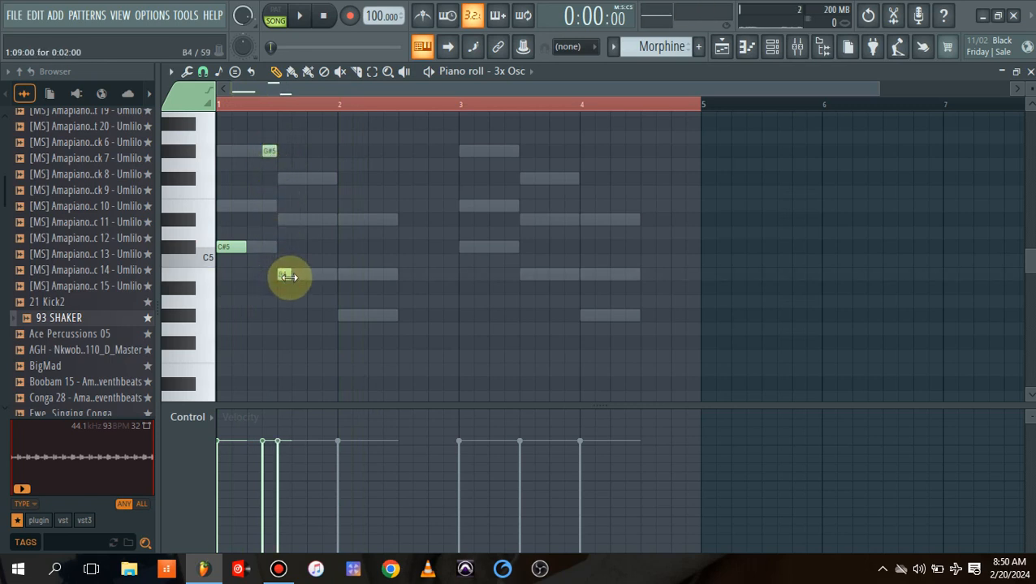
key("space")
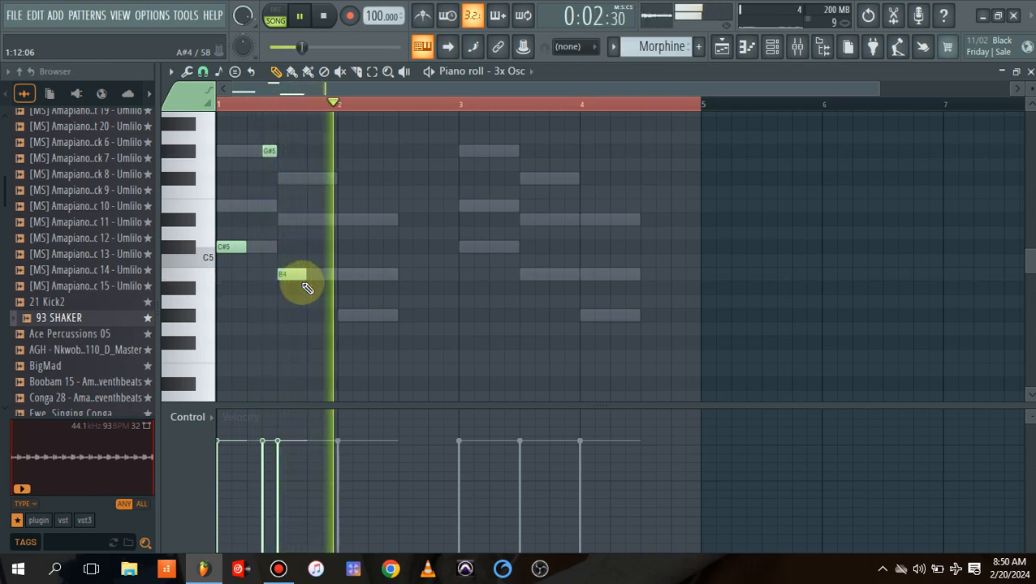
Stop playback, then add a two-step F#5 at step 15 of bar 1 and a four-step G#4 at the start of bar 2
key("space")
left_click(327, 220)
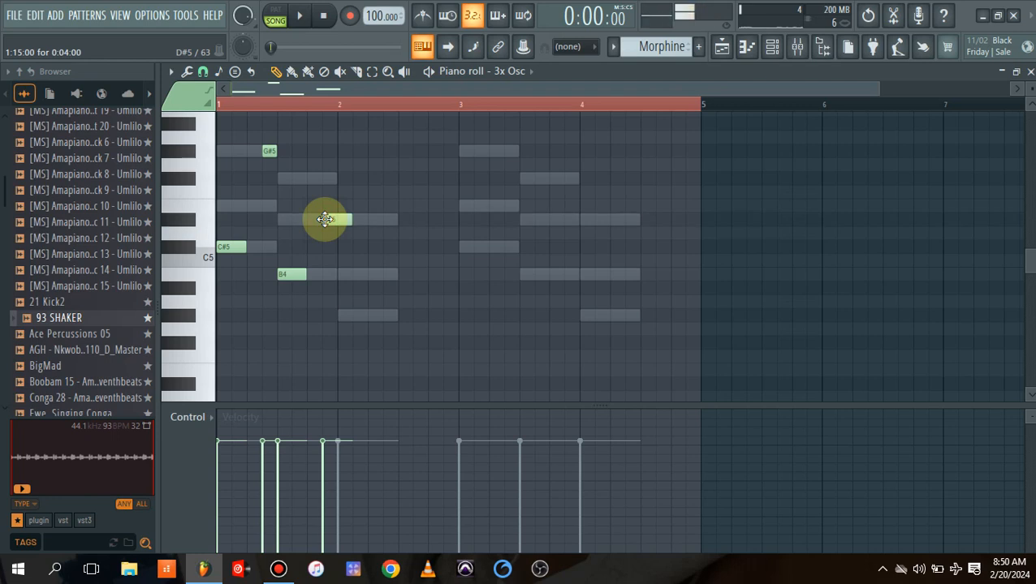
left_click_drag(339, 224, 345, 180)
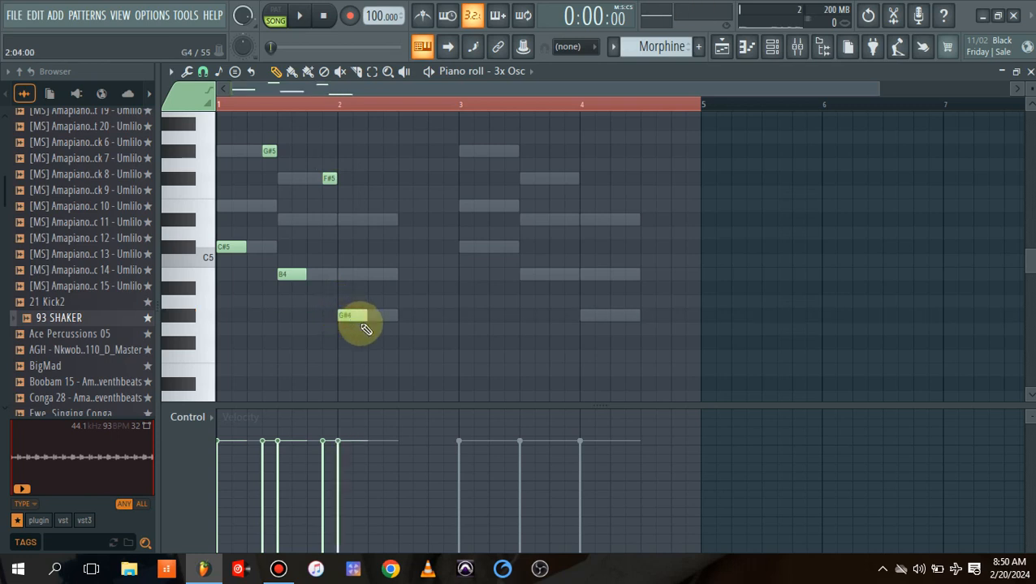
Duplicate the whole bass phrase to start at bar 3, lower the copied F#5 to D#5, and check it in playback
left_click_drag(435, 132, 194, 361)
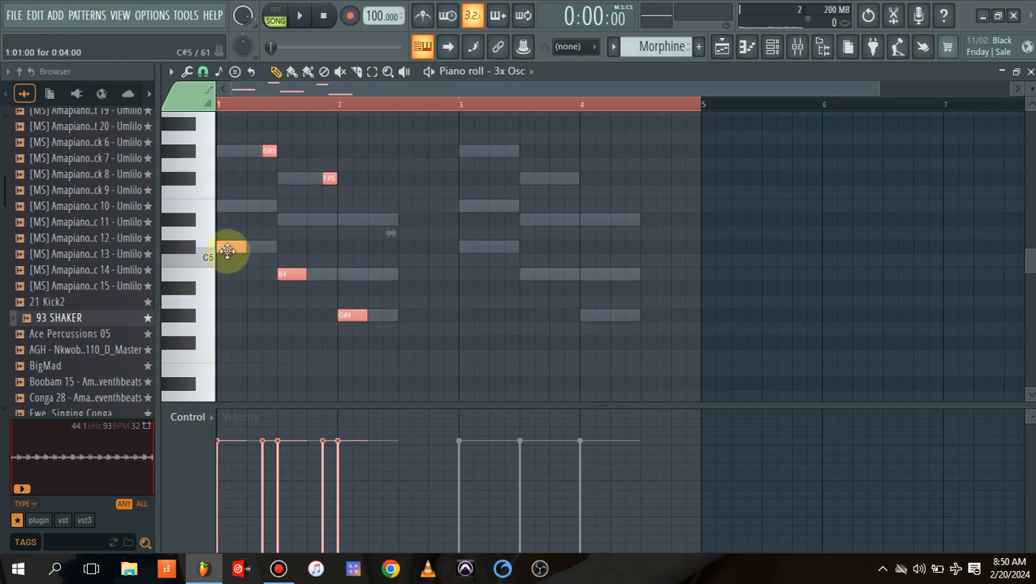
left_click_drag(226, 249, 477, 264)
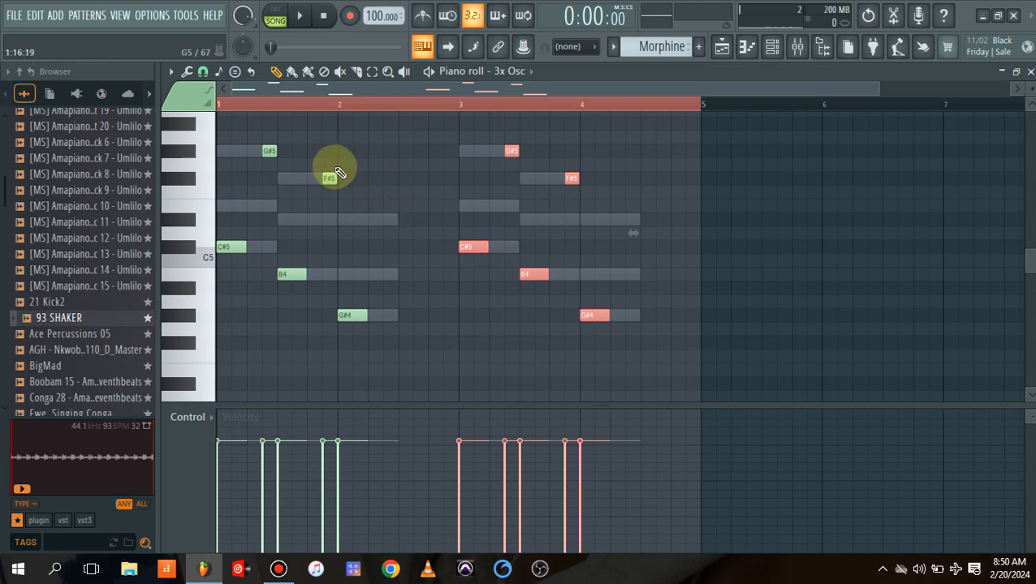
left_click(585, 190)
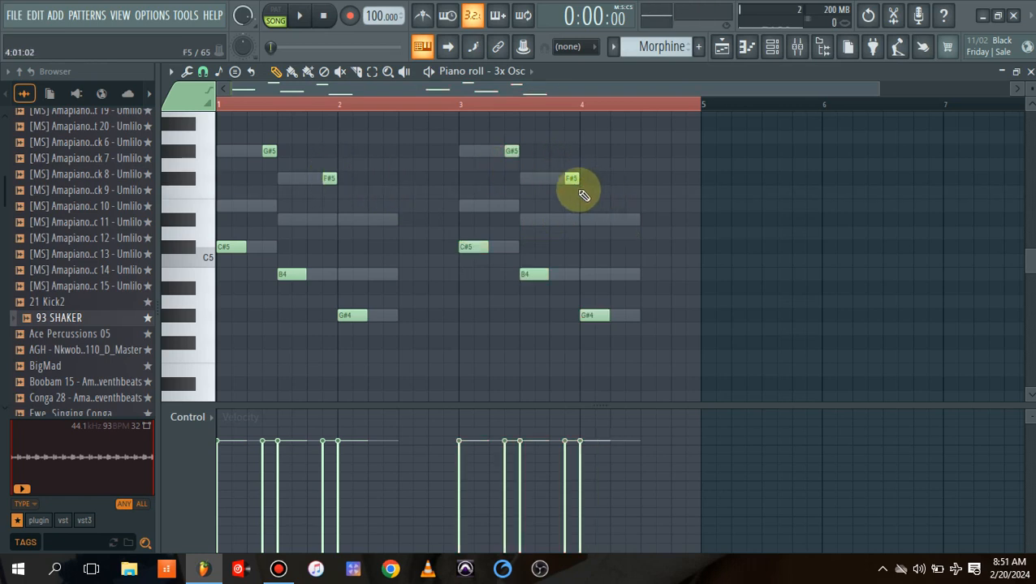
left_click_drag(572, 195, 570, 220)
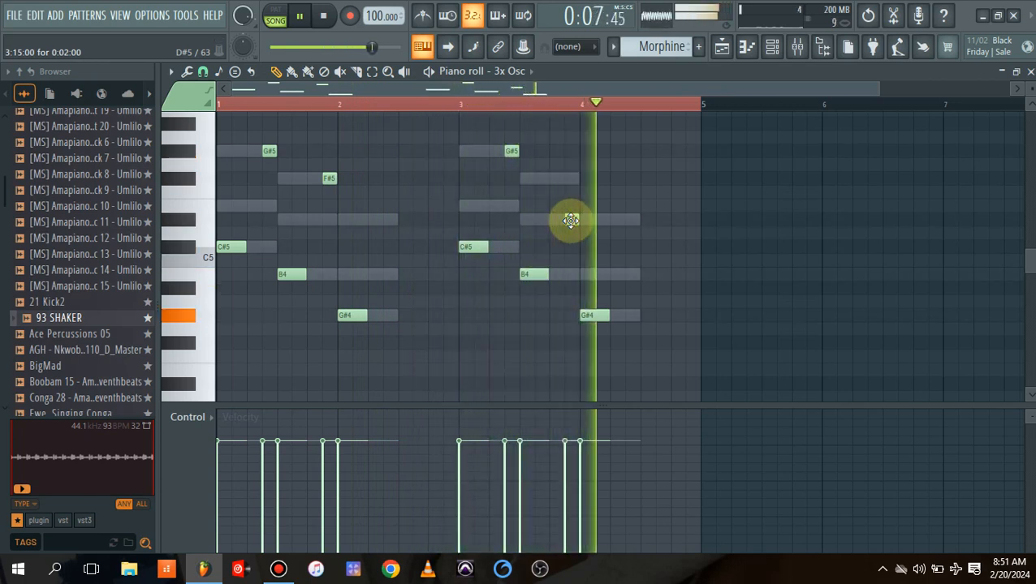
key("space")
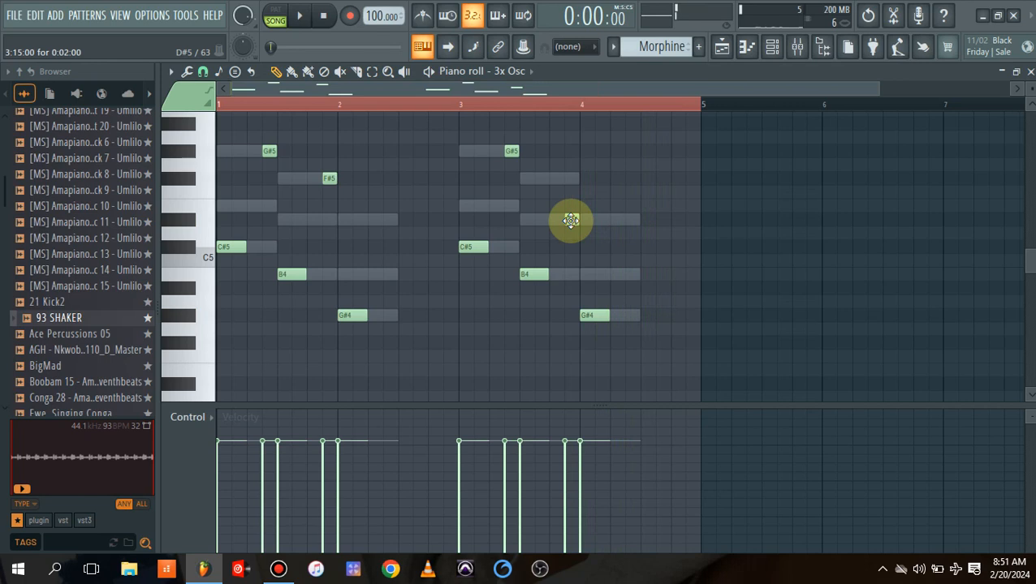
Add two-step fill notes E4, G#4 and E4 at steps 11, 13 and 15 of bar 4, and play the bass line
left_click(656, 344)
left_click_drag(656, 344, 658, 376)
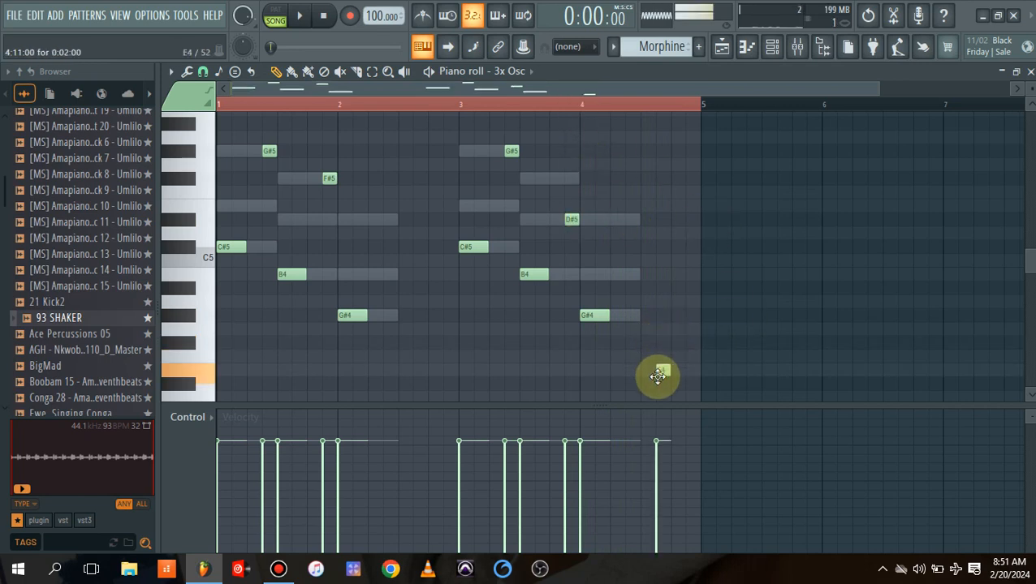
left_click(673, 330)
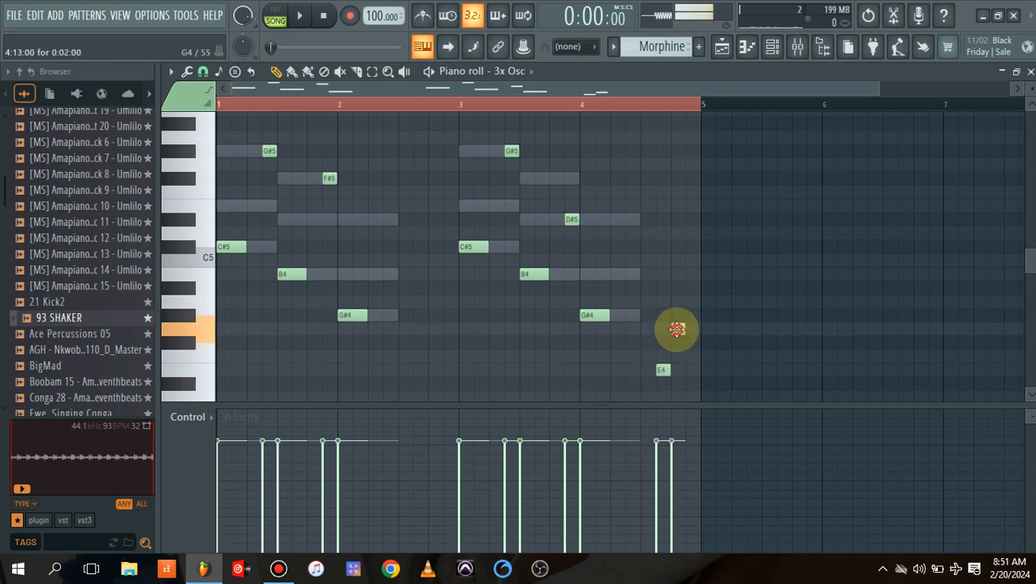
left_click_drag(677, 347, 671, 314)
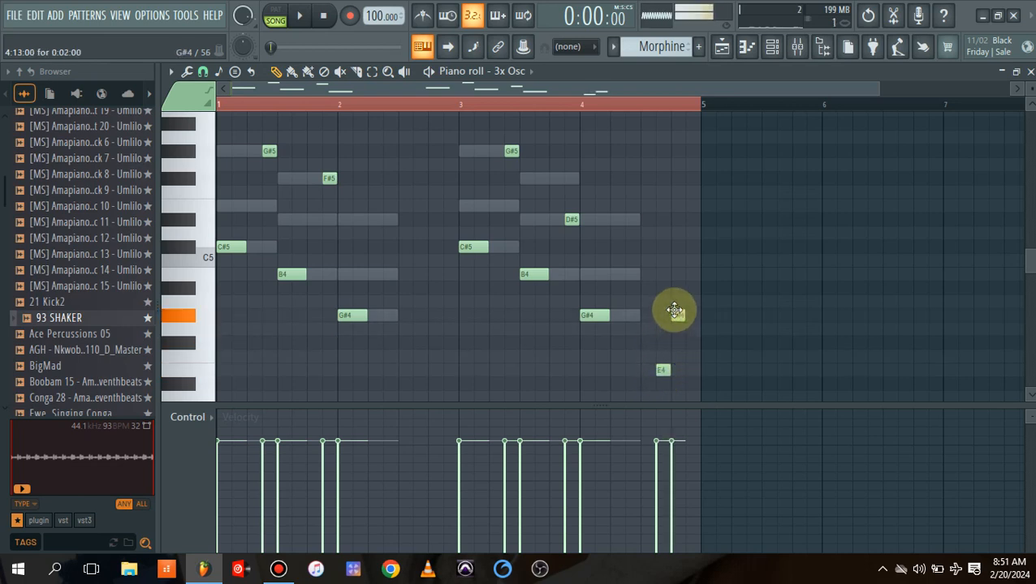
key("space")
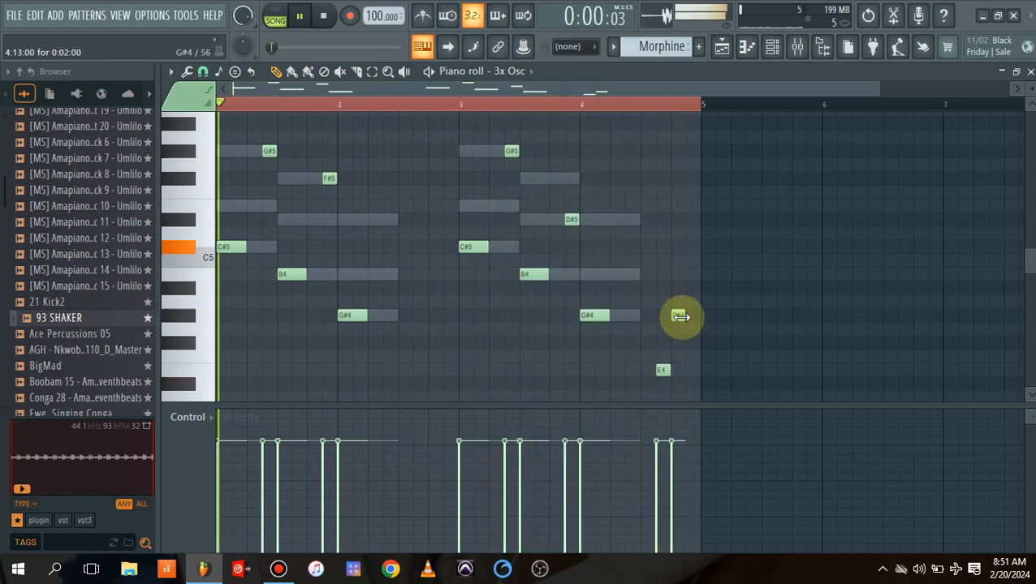
key("space")
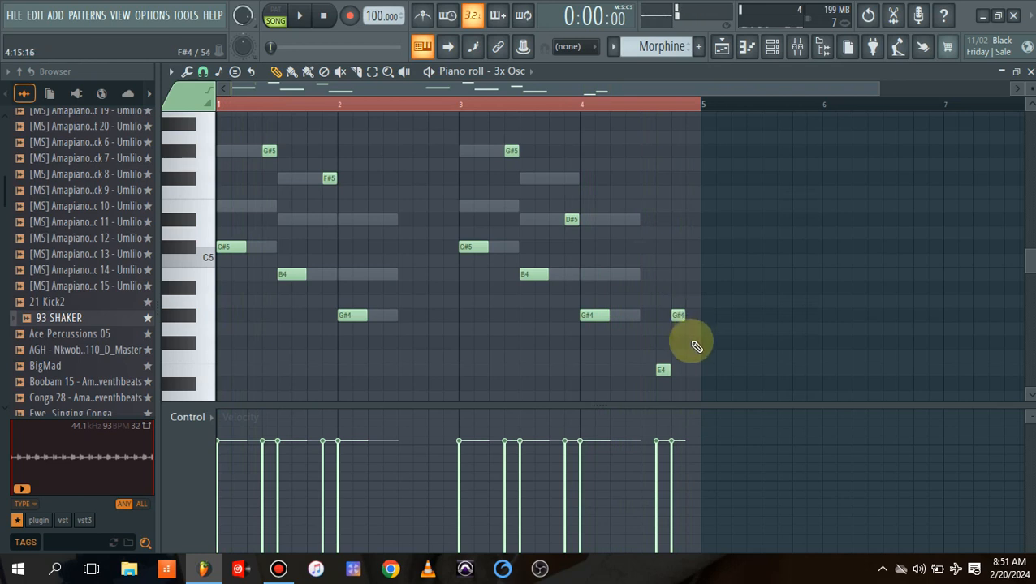
mouse_move(686, 368)
left_mouse_down()
mouse_move(686, 381)
mouse_move(690, 367)
left_mouse_up()
left_click(643, 104)
key("space")
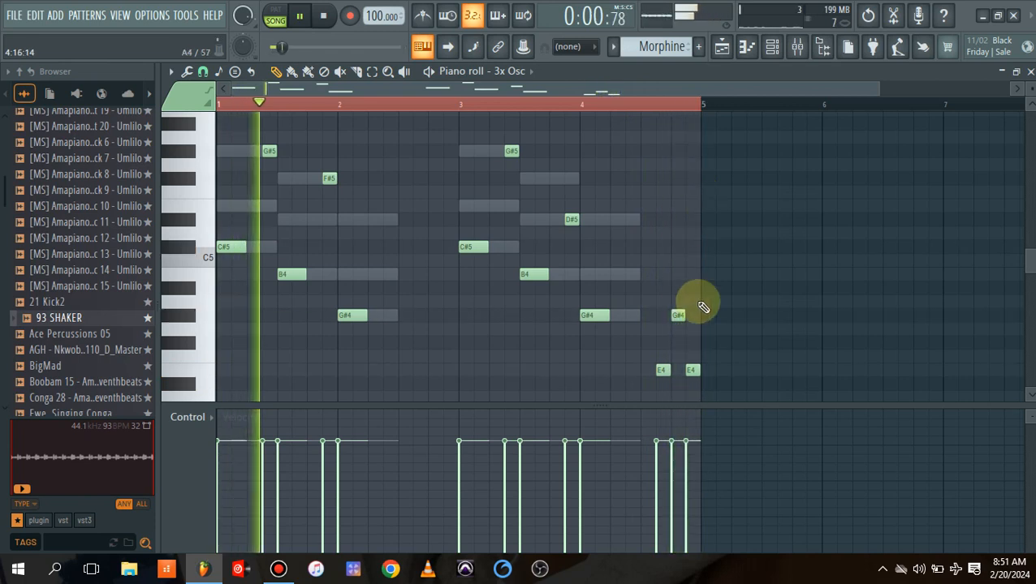
Cut the 3x Osc bass notes out of the Morphine pattern
left_click(722, 48)
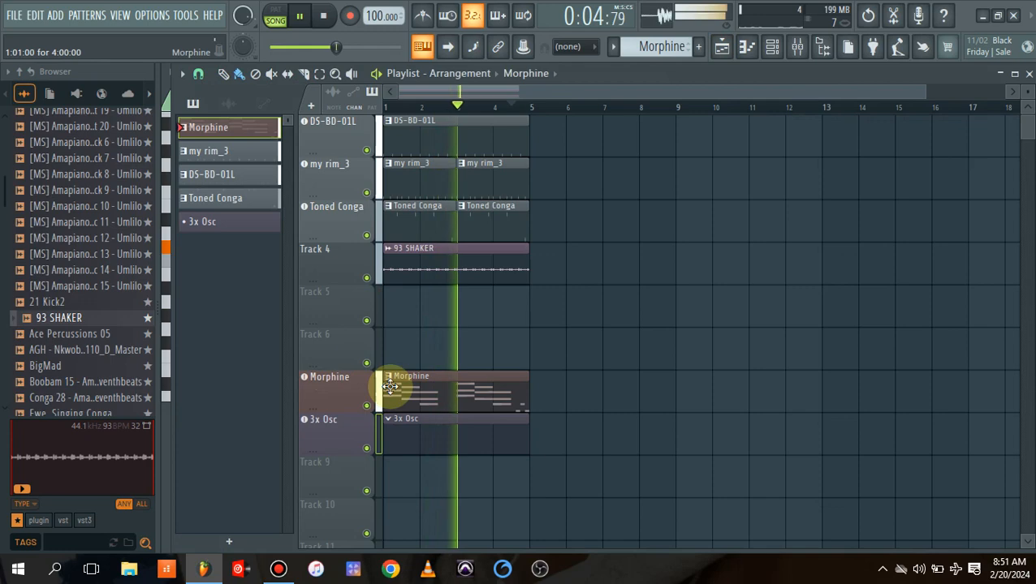
left_click(774, 47)
right_click(327, 318)
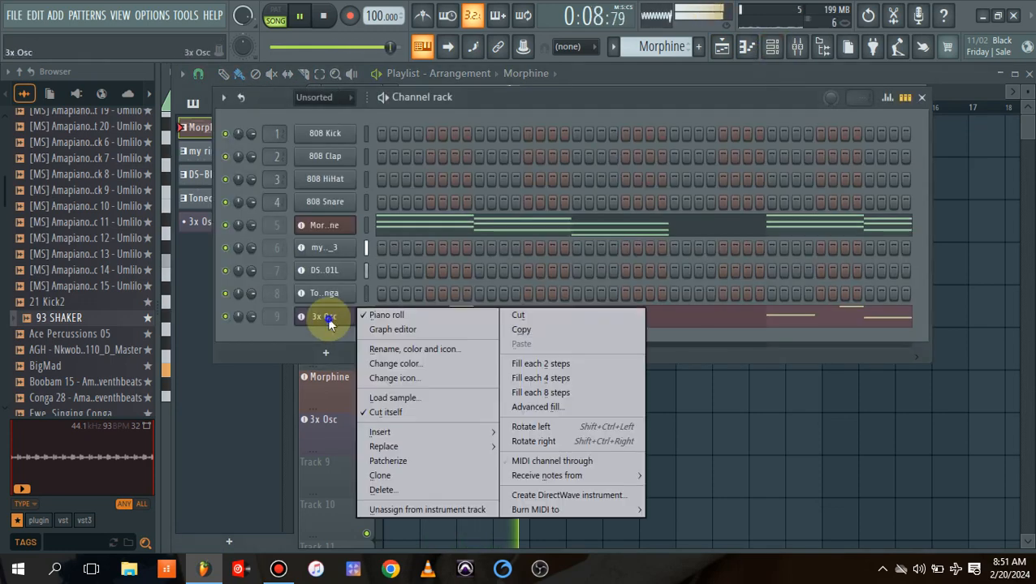
left_click(559, 317)
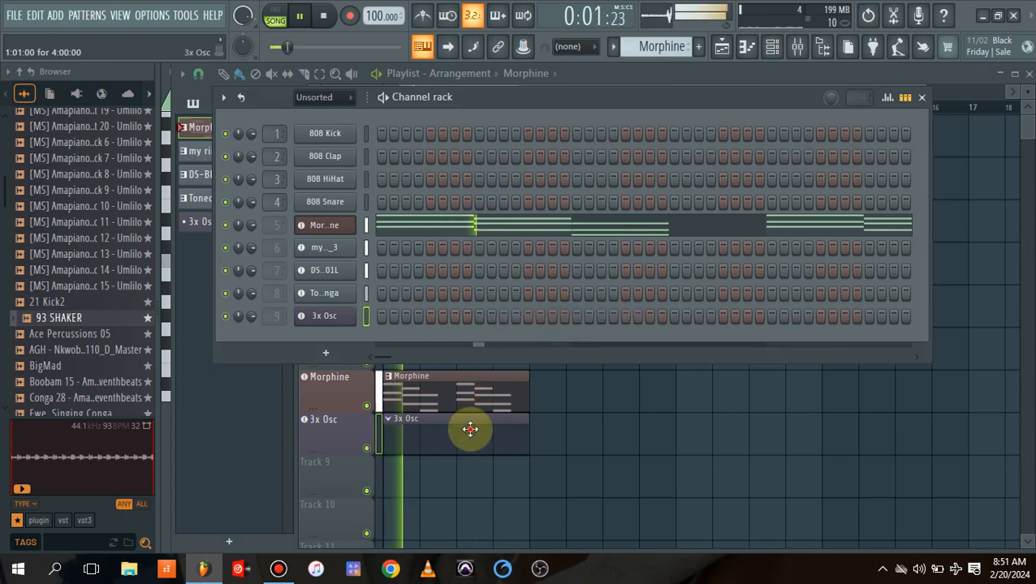
Paste the bass notes into the 3x Osc channel of the 3x Osc pattern, return to the playlist and stop playback
left_click(470, 429)
left_click(772, 47)
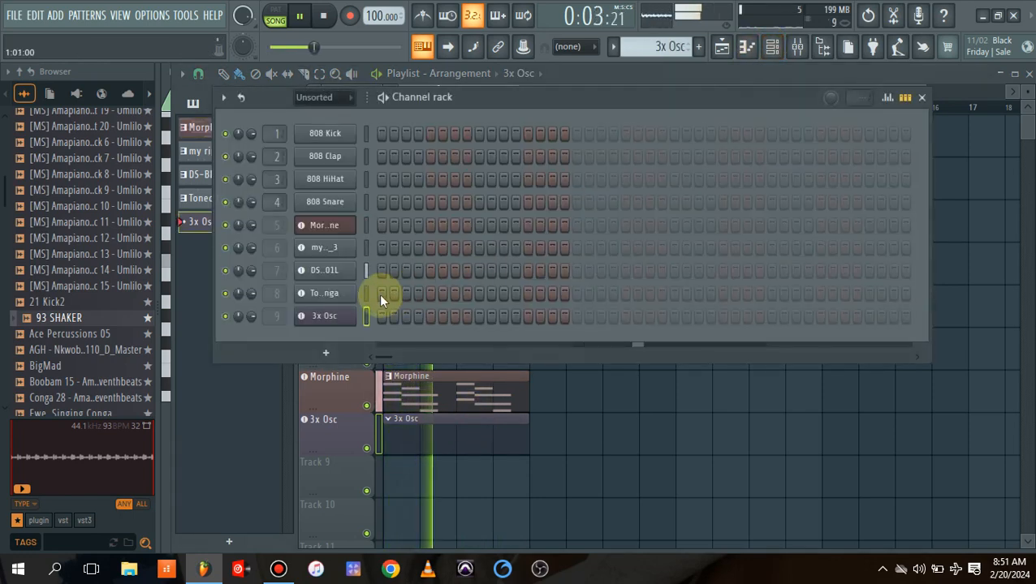
right_click(345, 318)
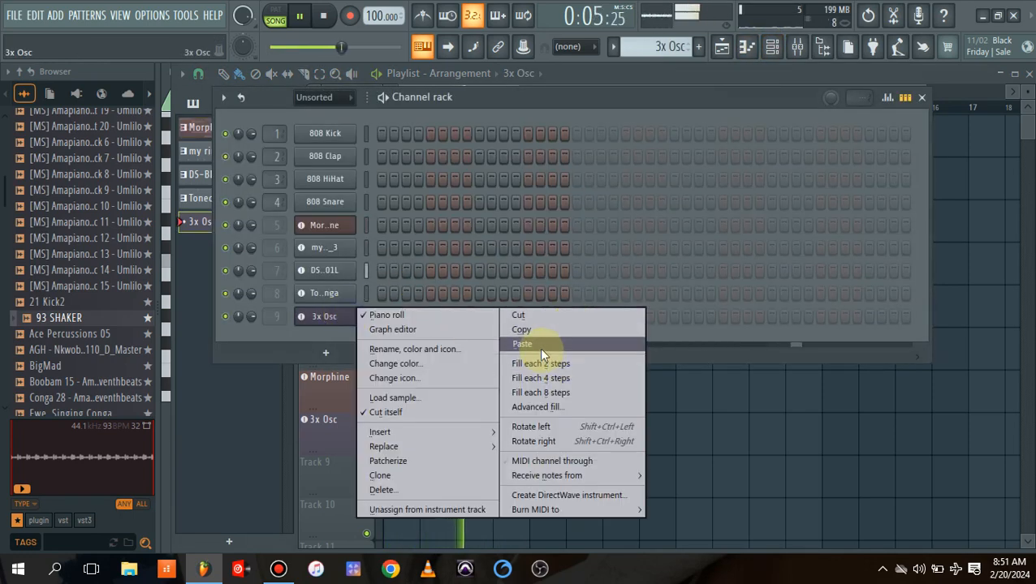
left_click(539, 347)
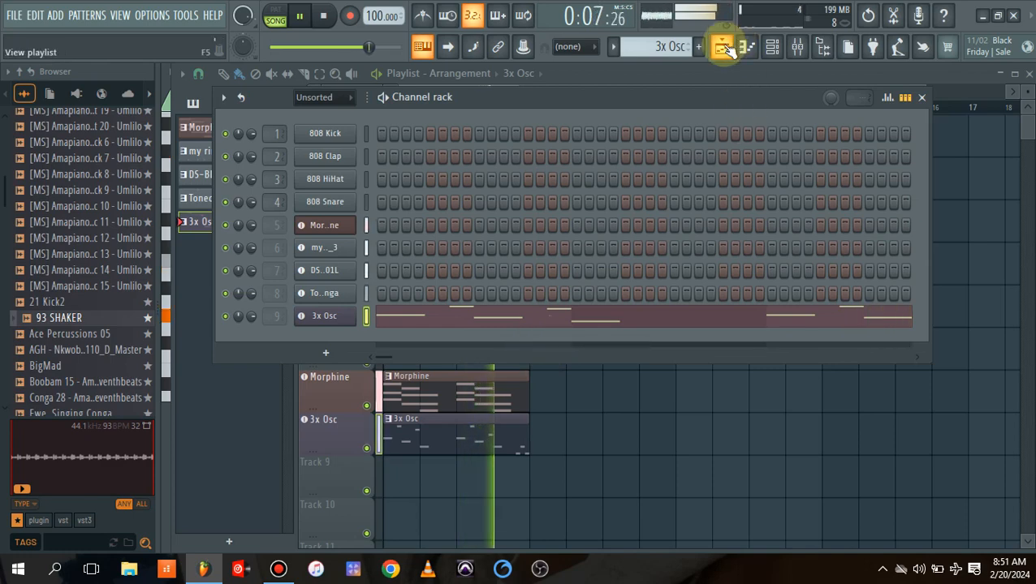
left_click(722, 47)
key("space")
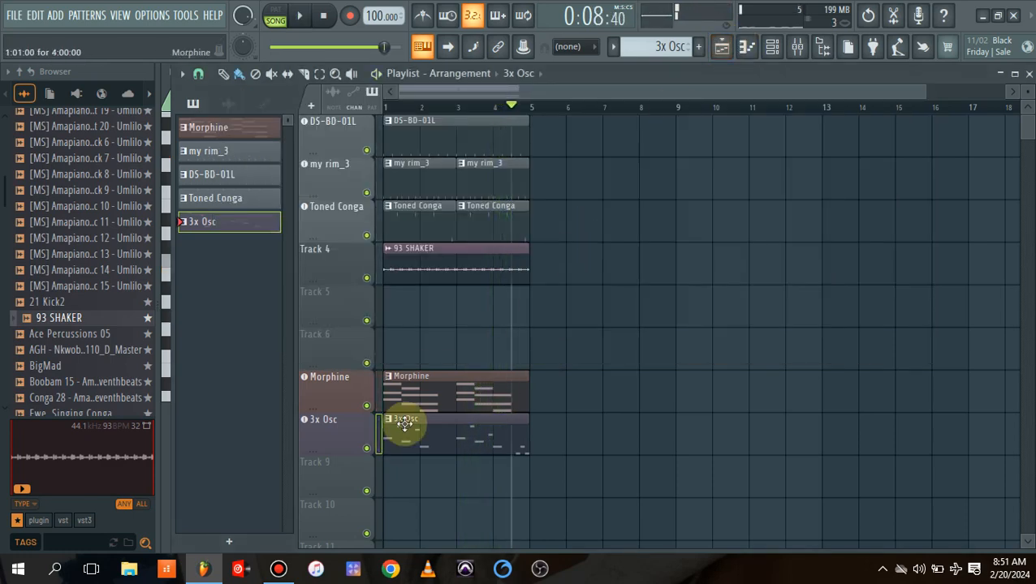
Turn playlist Track 9 into an instrument track with Nexus
right_click(344, 463)
mouse_move(380, 259)
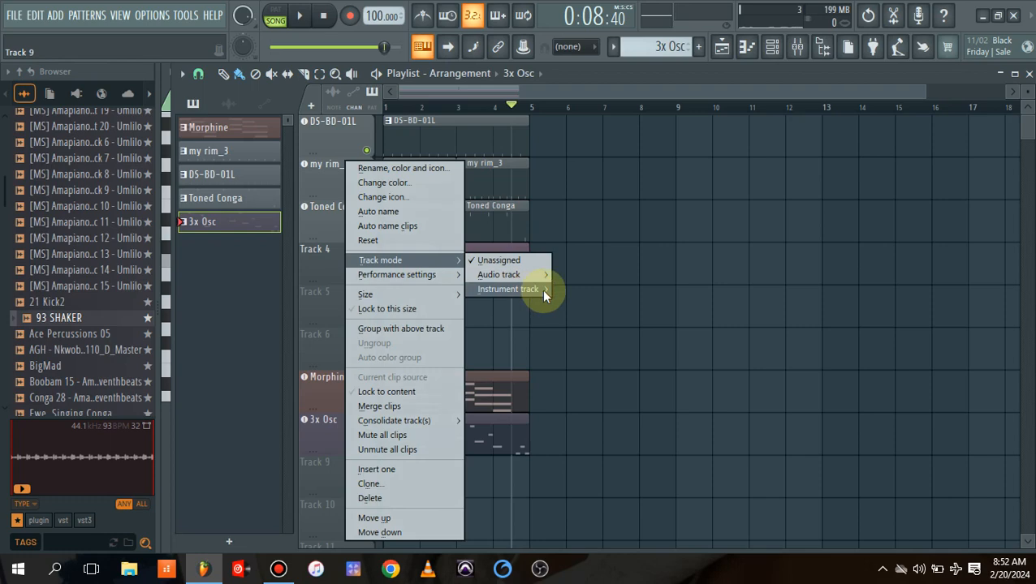
mouse_move(544, 294)
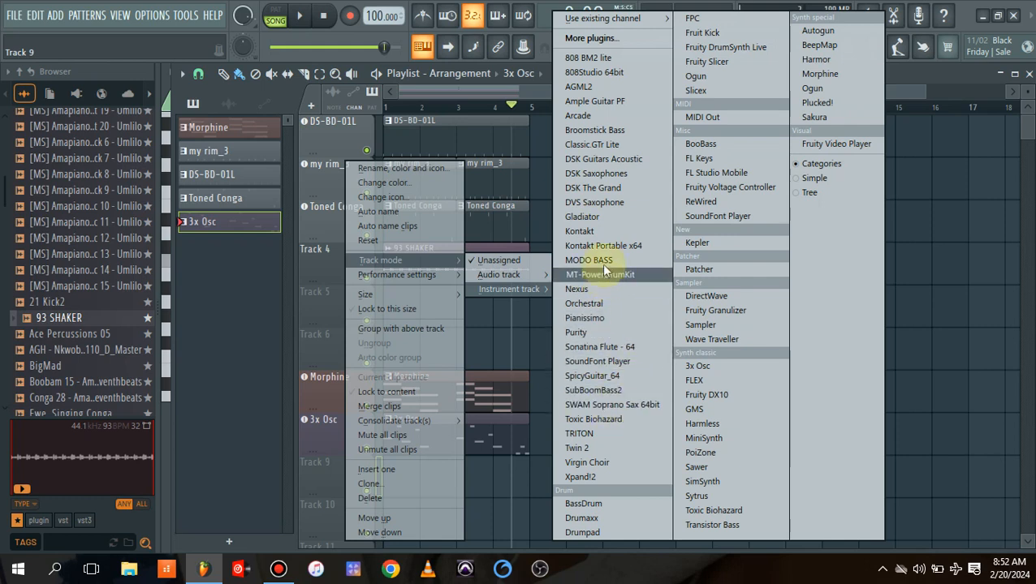
left_click(594, 288)
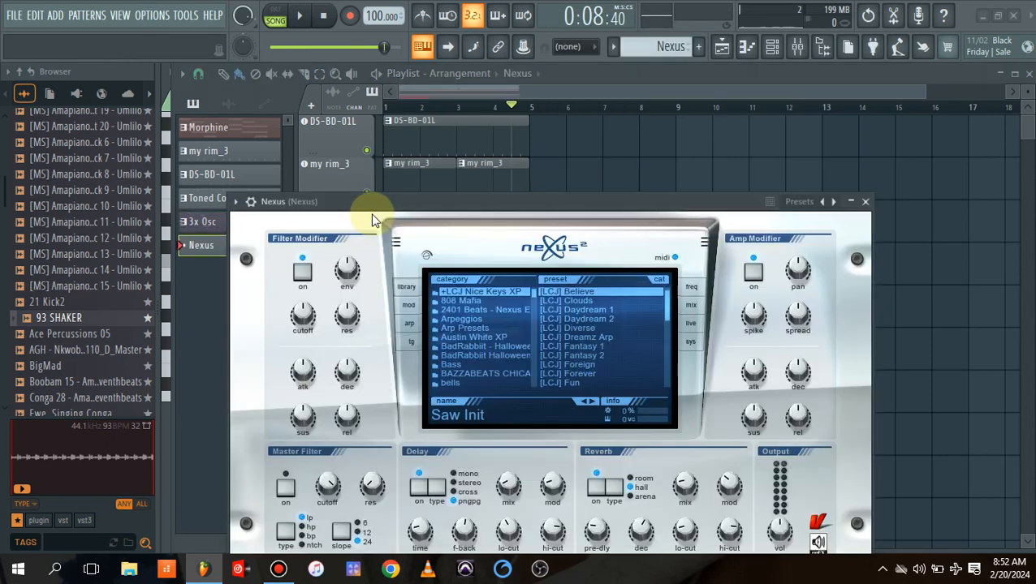
Load the PD Ambient Pad 3 preset from the Single Layer Pads category in Nexus and close the plugin window
left_click_drag(390, 211, 416, 99)
scroll(545, 175, "down", 20)
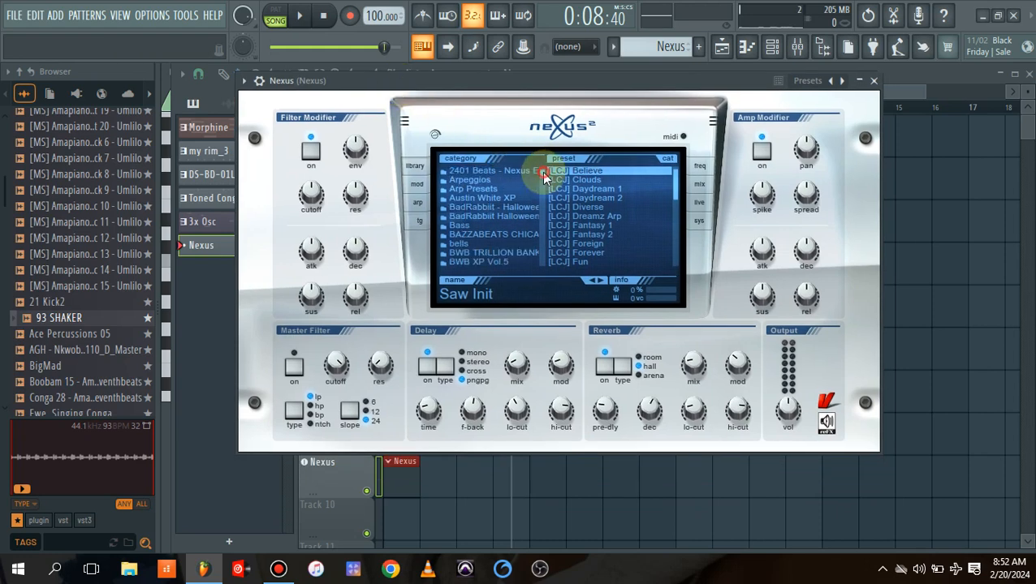
scroll(547, 247, "up", 8)
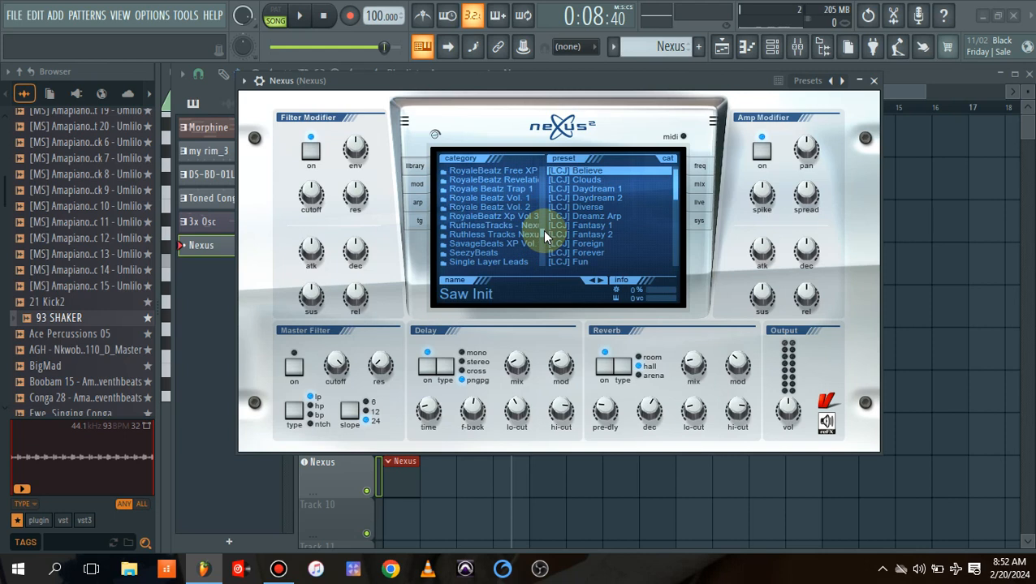
scroll(546, 239, "down", 3)
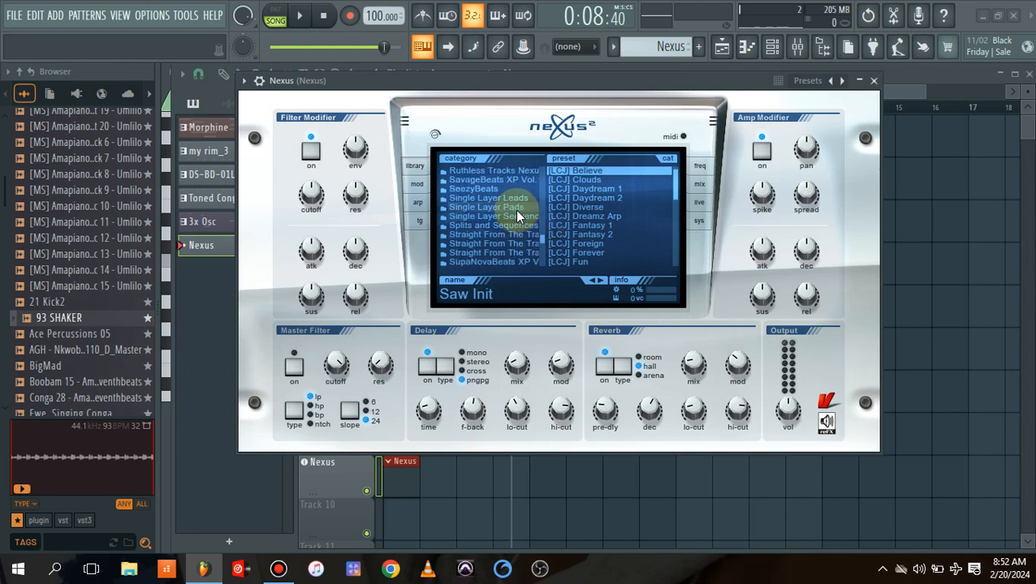
left_click(516, 208)
left_click(616, 199)
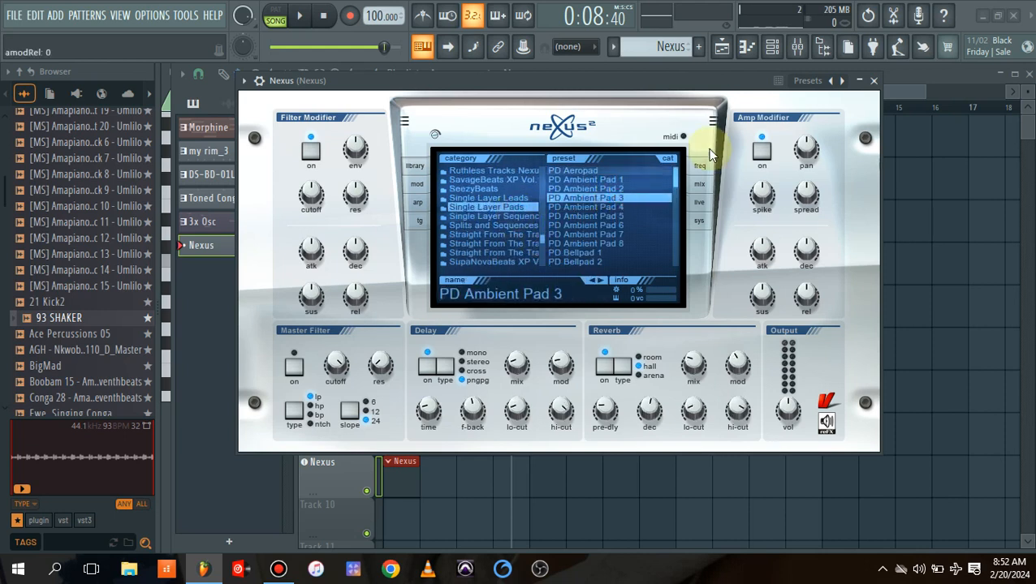
left_click(875, 81)
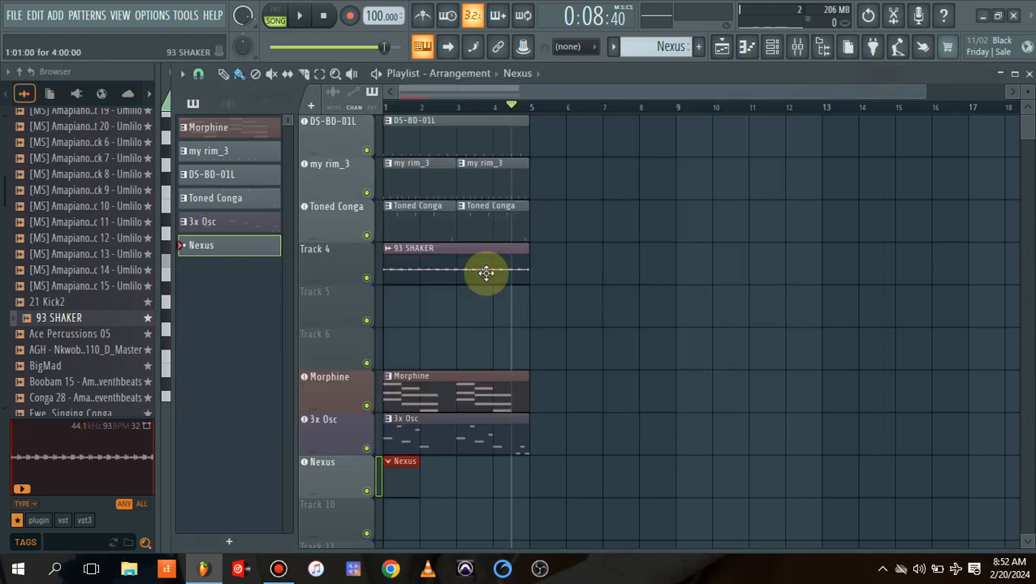
Copy the Morphine channel's chord notes from the Morphine pattern
left_click(437, 381)
left_click(772, 46)
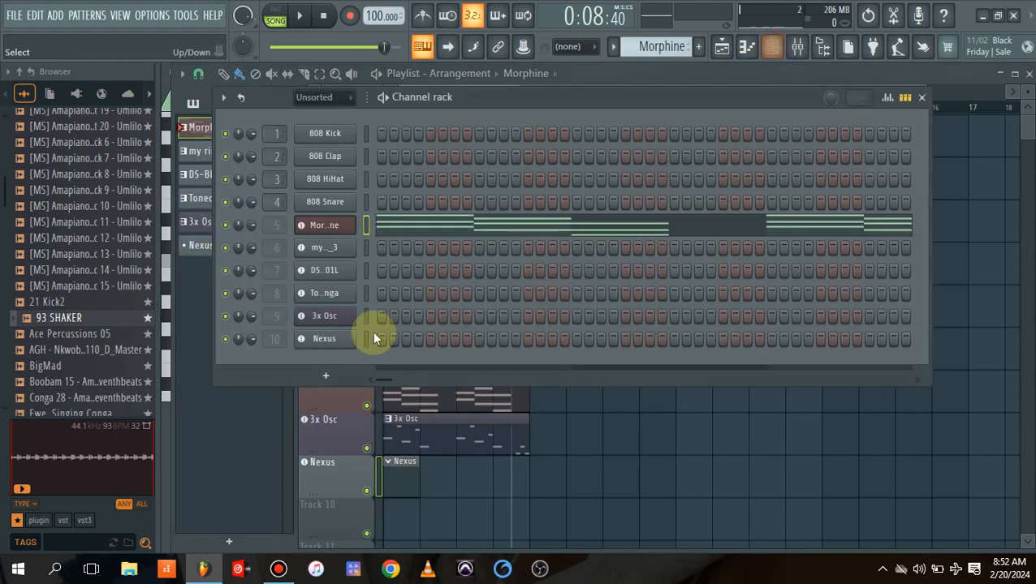
right_click(338, 233)
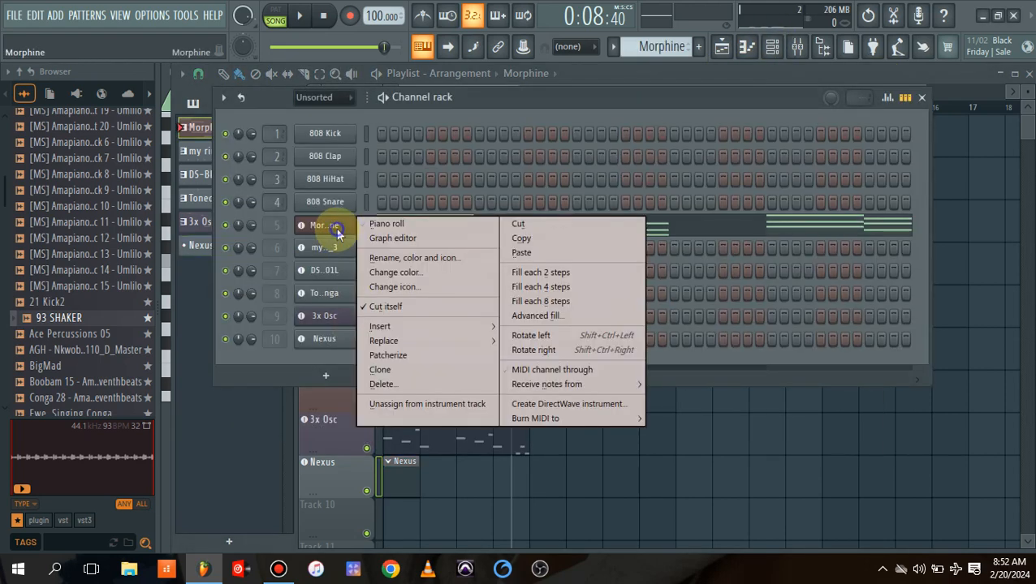
left_click(567, 235)
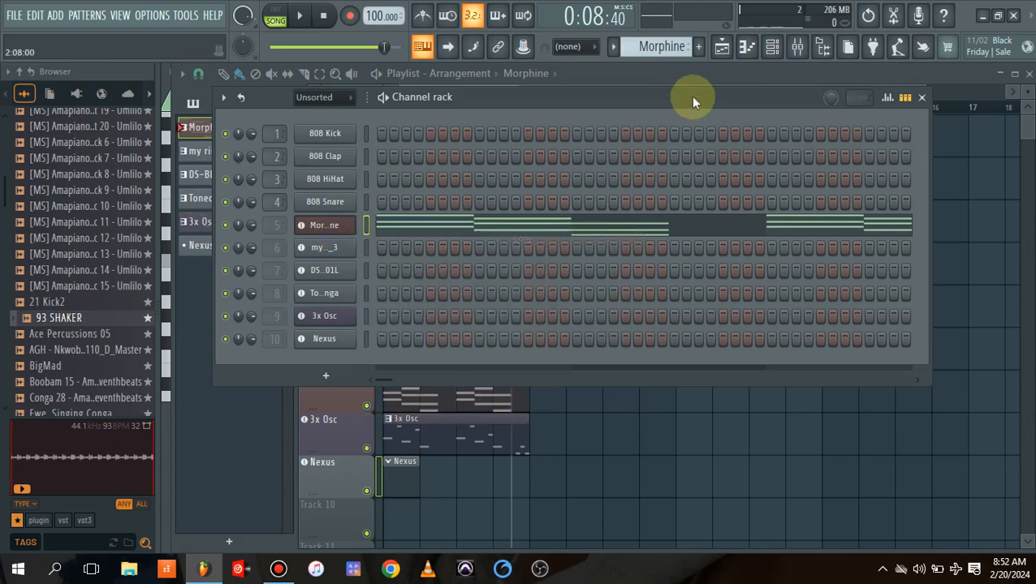
Paste the chords into the Nexus channel of the Nexus pattern and open its piano roll
left_click(721, 46)
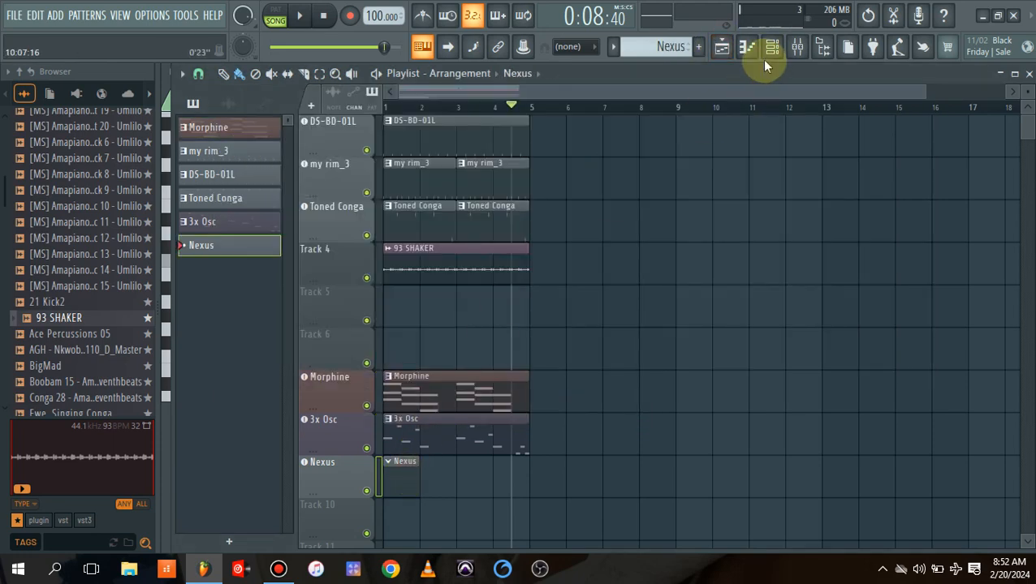
left_click(769, 49)
right_click(328, 342)
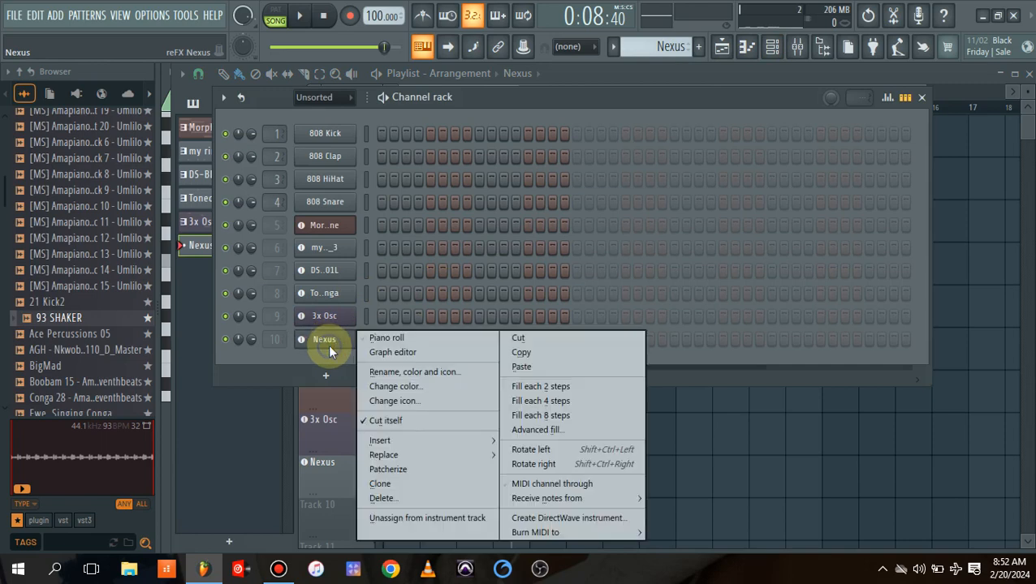
left_click(558, 367)
left_click(539, 341)
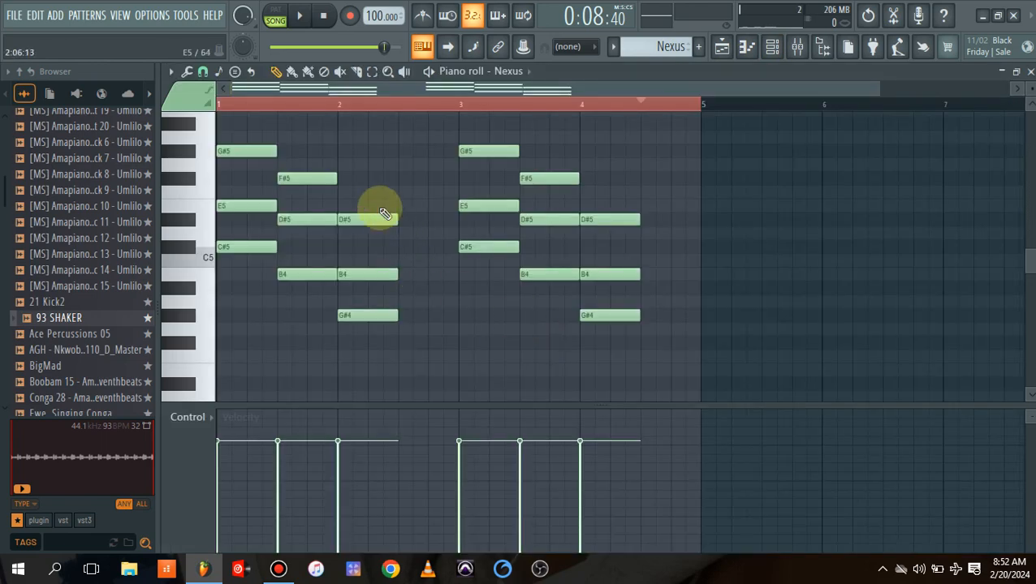
Lengthen the G#4, B4 and D#5 chords starting at bars 2 and 4 to a full bar each and play the beat
left_click_drag(380, 212, 437, 323)
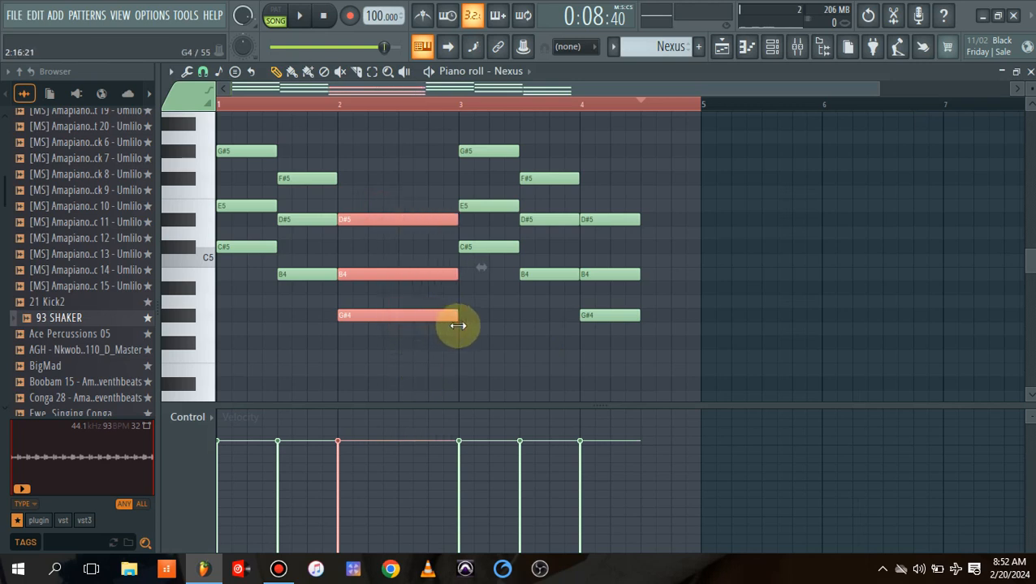
left_click_drag(612, 173, 694, 326)
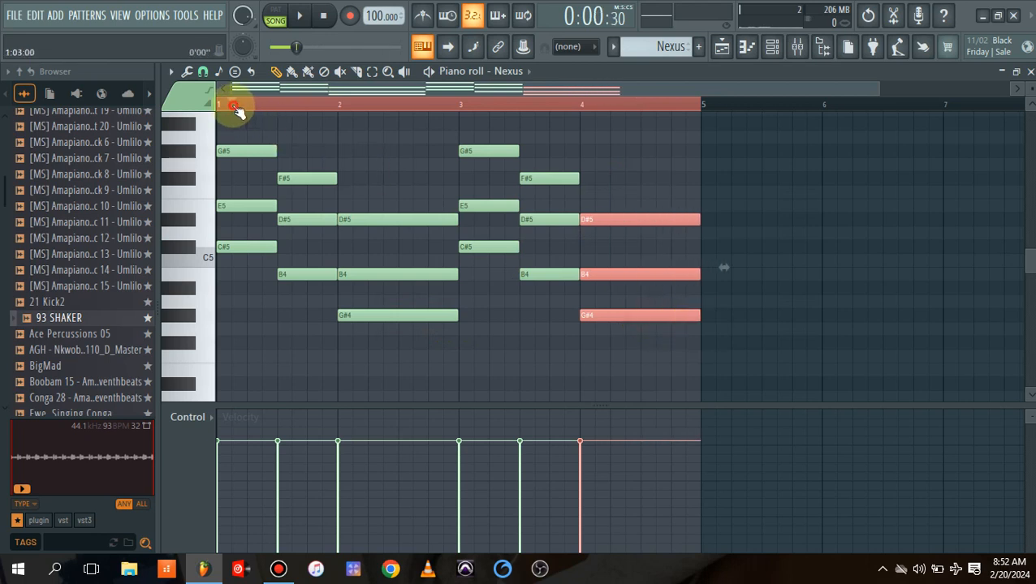
key("space")
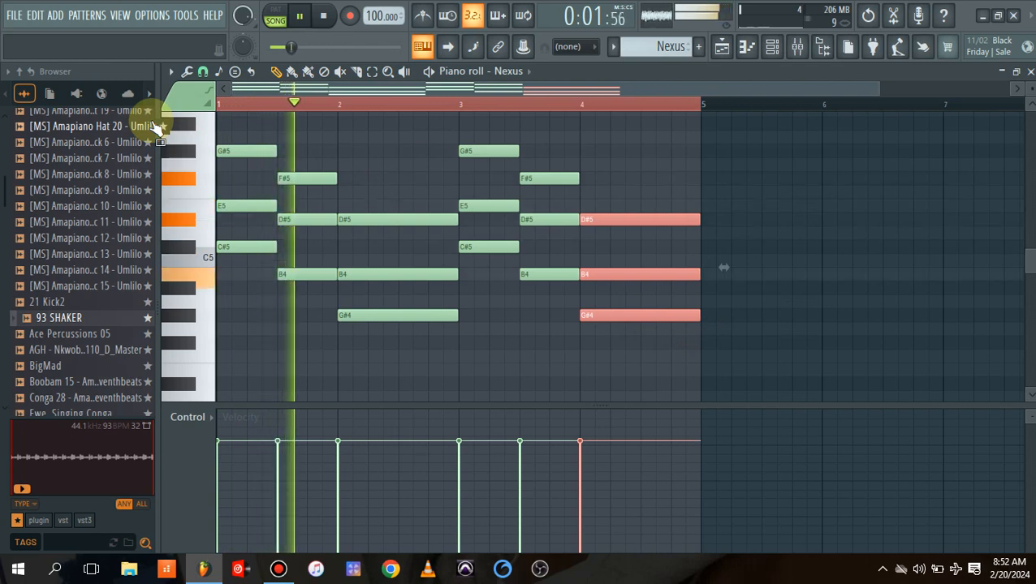
left_click(397, 355)
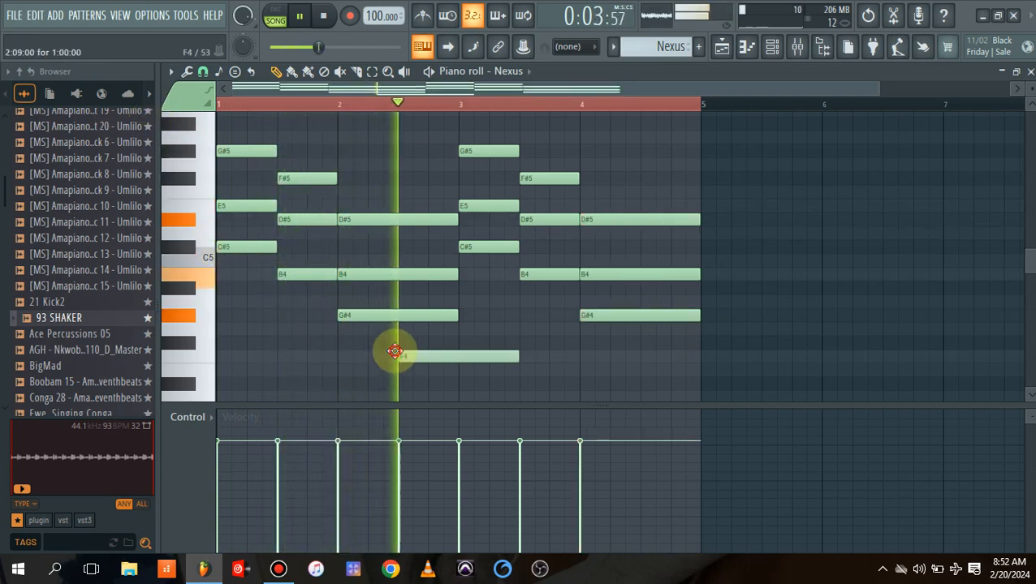
right_click(423, 359)
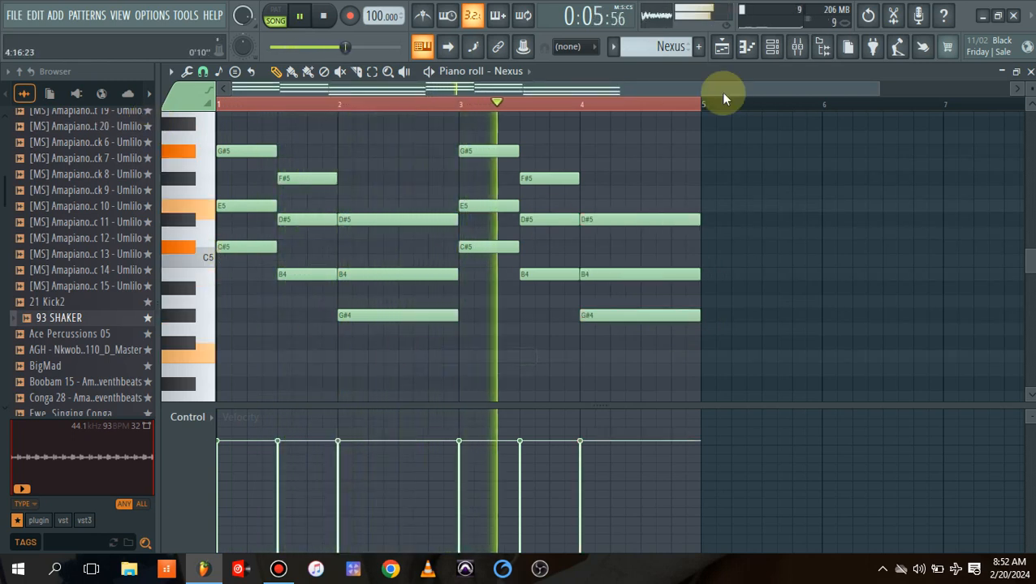
Lower the Nexus mixer track's volume to 68% while playing back the beat
left_click(798, 45)
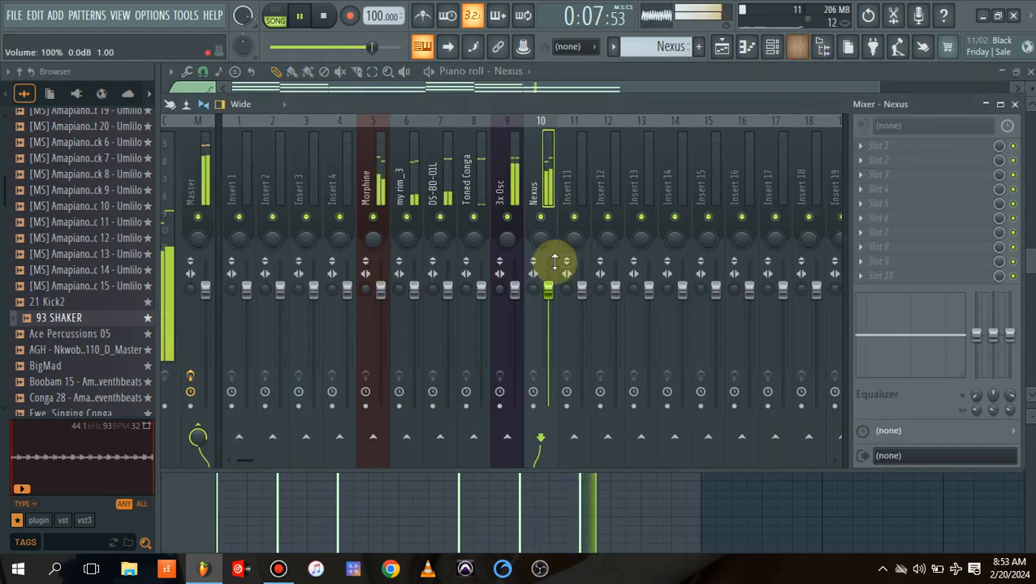
key("space")
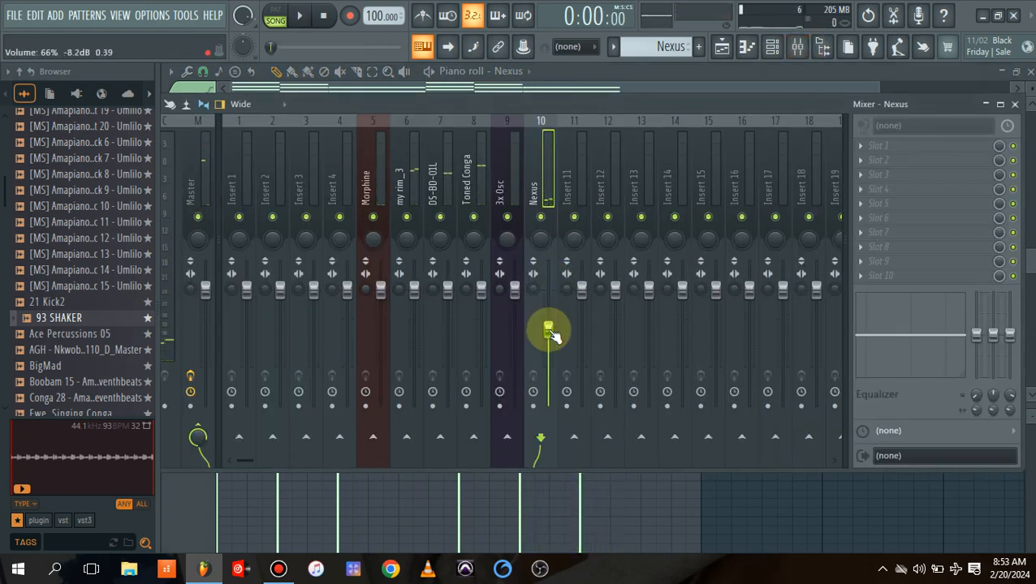
key("space")
left_click_drag(548, 331, 549, 327)
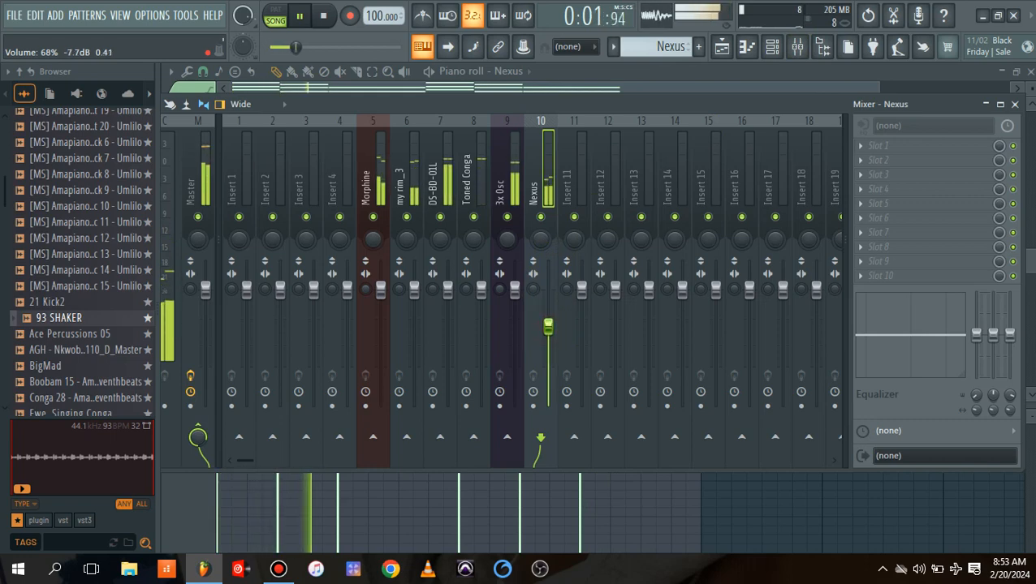
Turn playlist Track 6 into an instrument track with a second Morphine synth
left_click(728, 59)
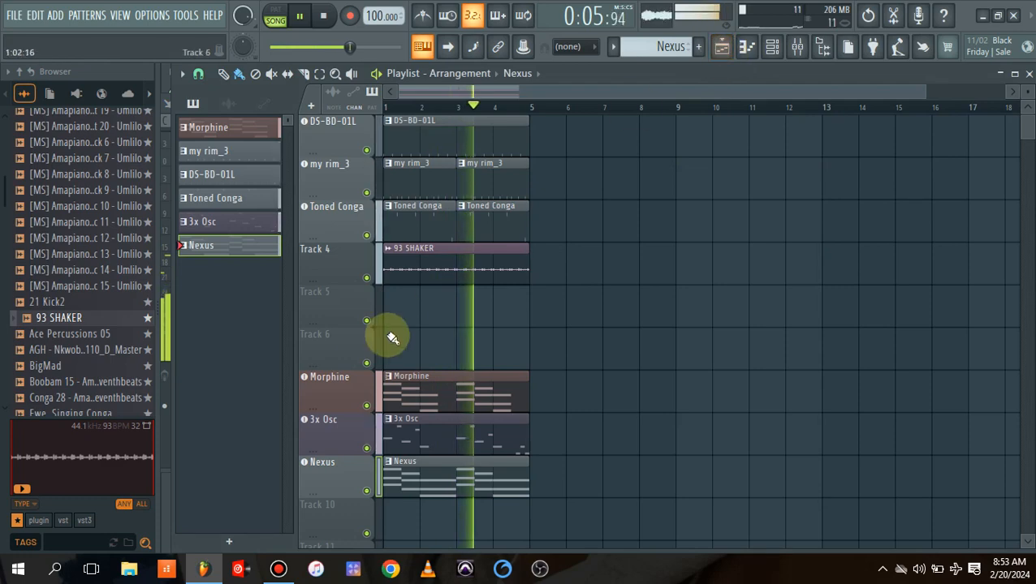
key("space")
right_click(316, 341)
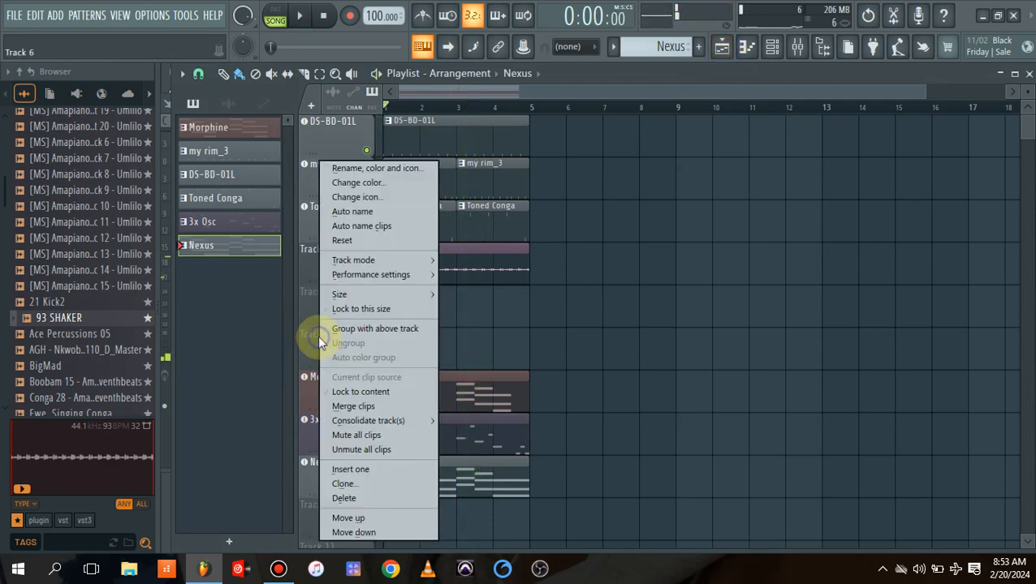
mouse_move(420, 264)
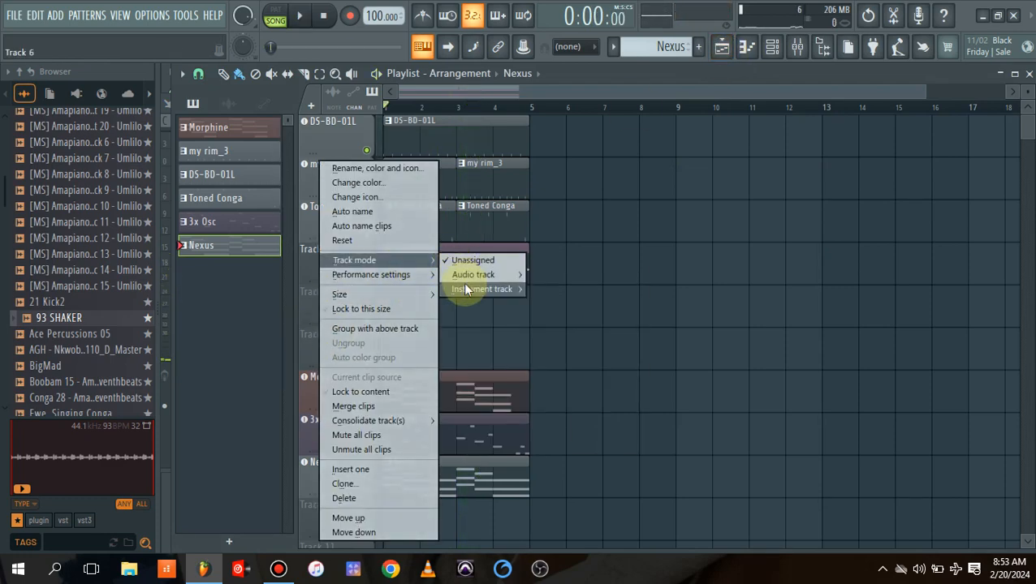
mouse_move(468, 287)
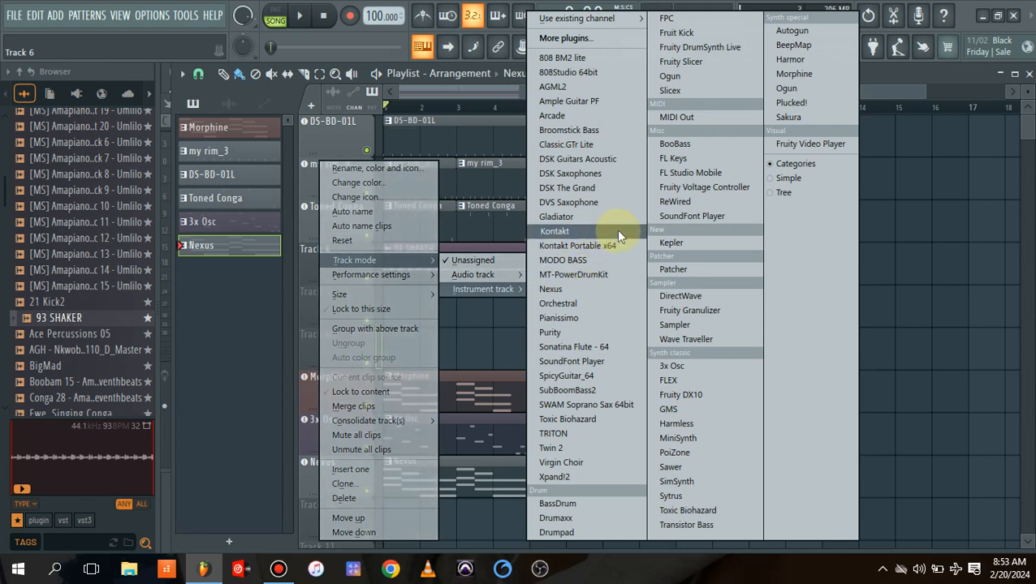
left_click(828, 80)
left_click_drag(500, 226, 478, 139)
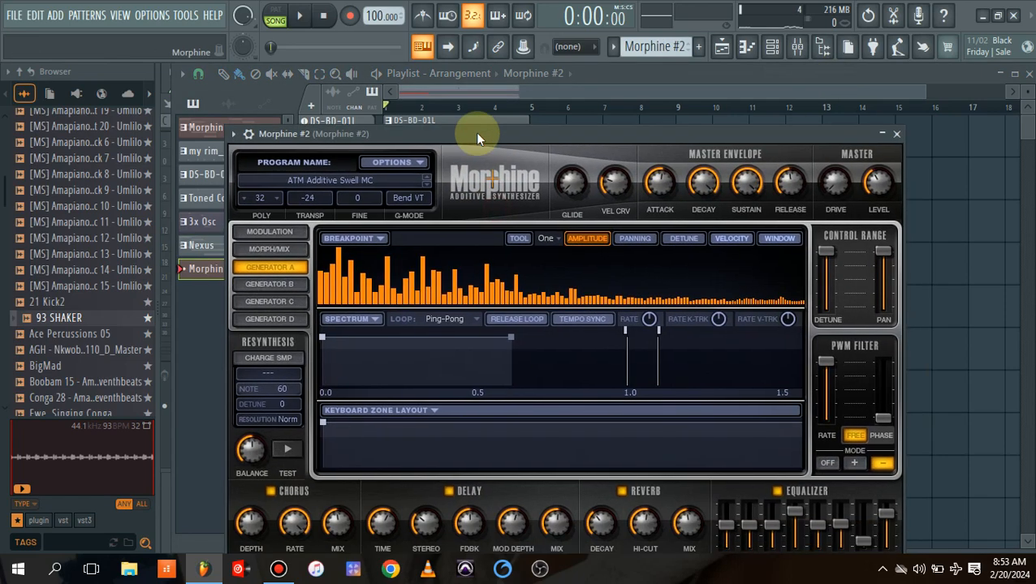
Load the STR MandoLynn NUC preset from the Strings bank in Morphine #2 and close the plugin window
left_click(417, 166)
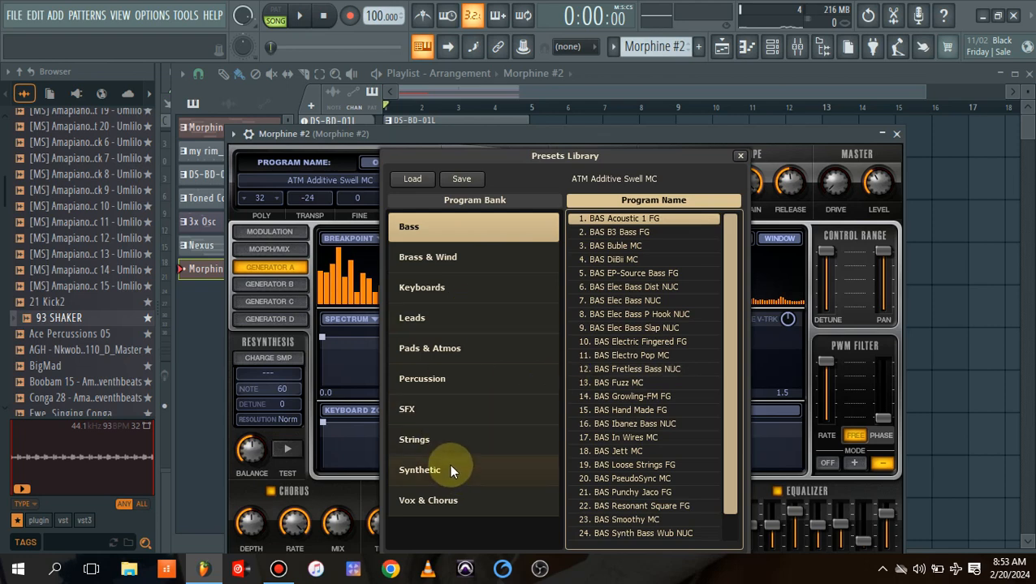
left_click(447, 317)
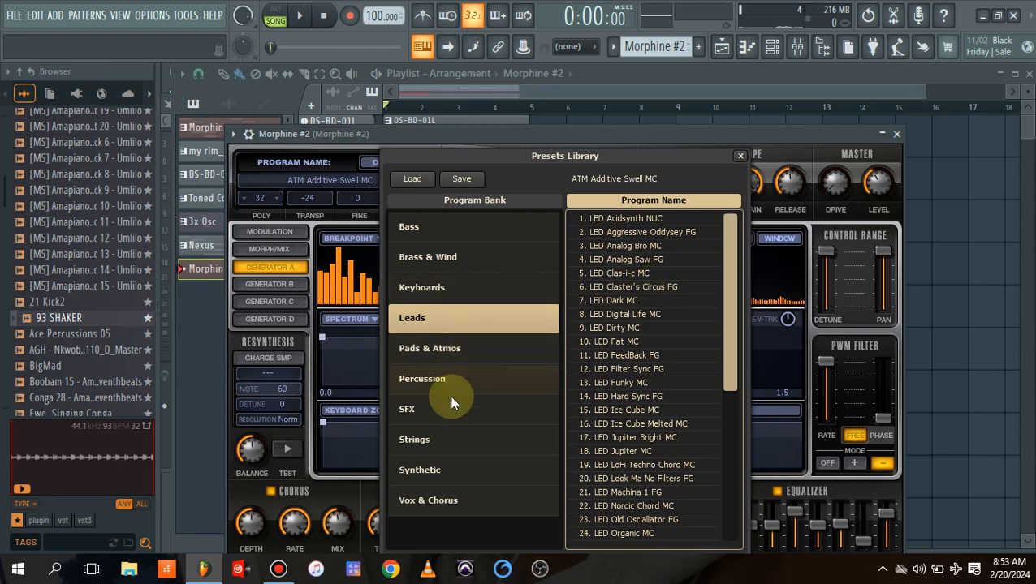
left_click(448, 443)
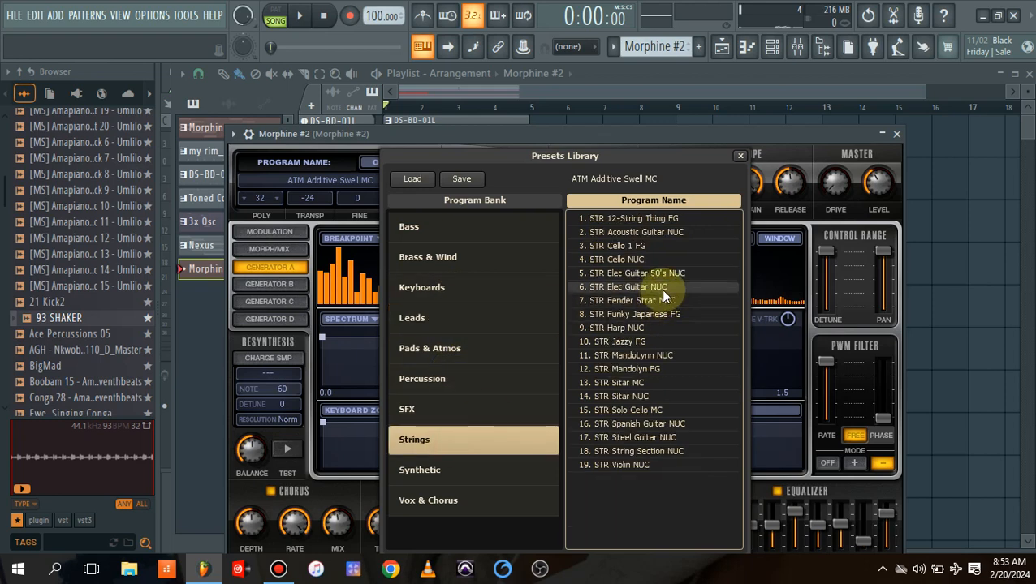
left_click(664, 357)
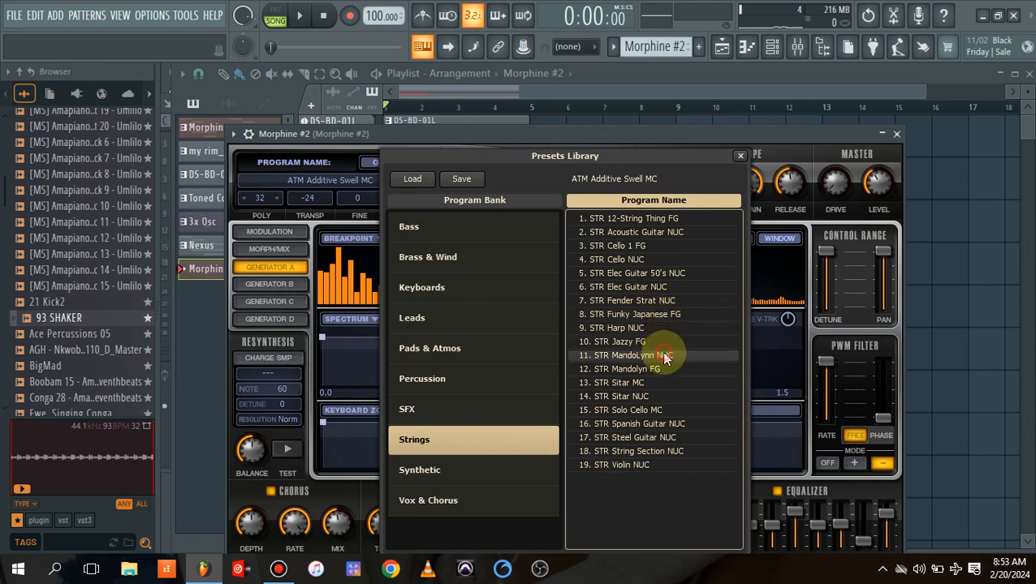
key("v")
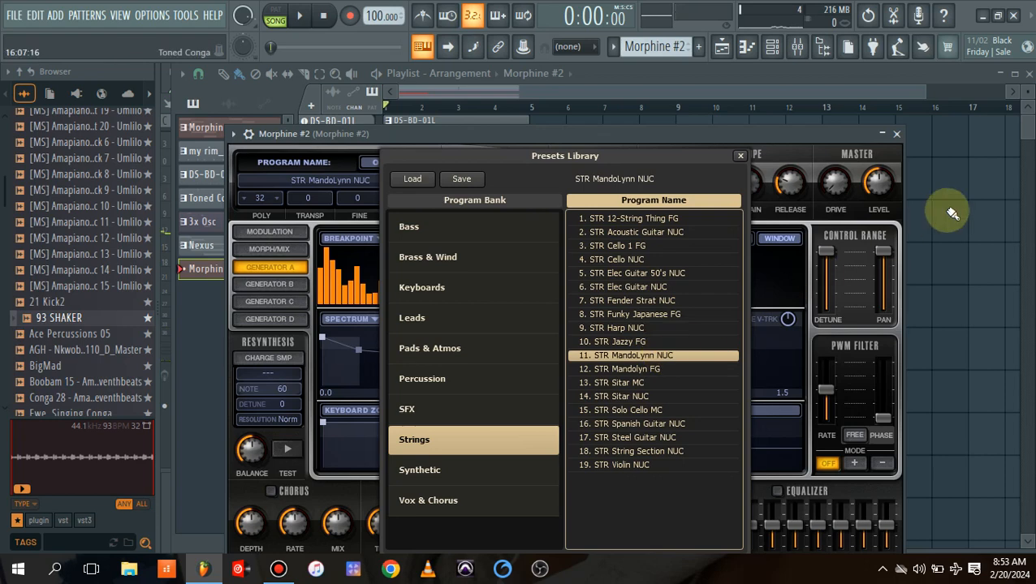
left_click(896, 134)
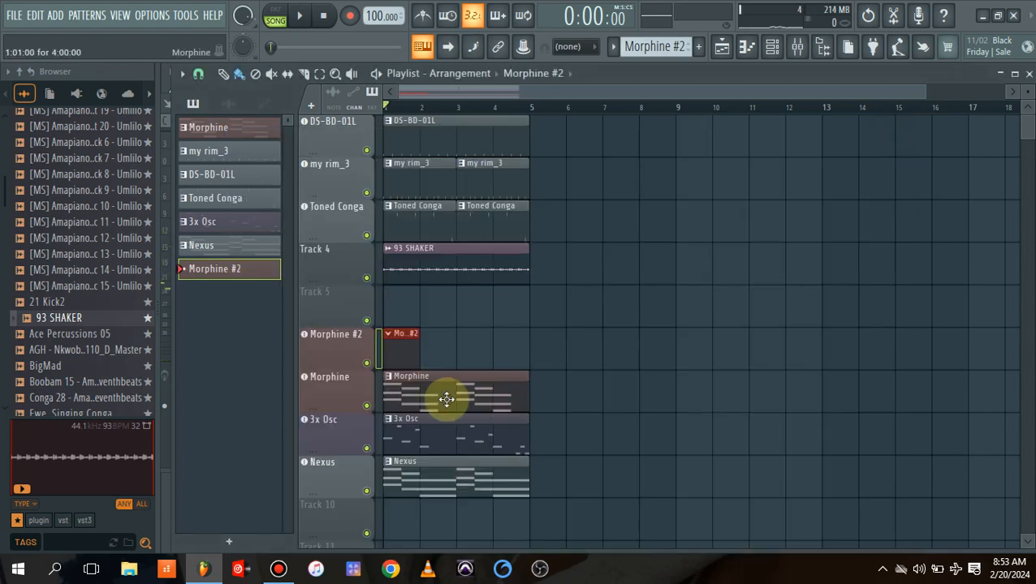
Extend the Morphine #2 playlist clip to two bars and open its piano roll
left_click_drag(420, 360, 459, 366)
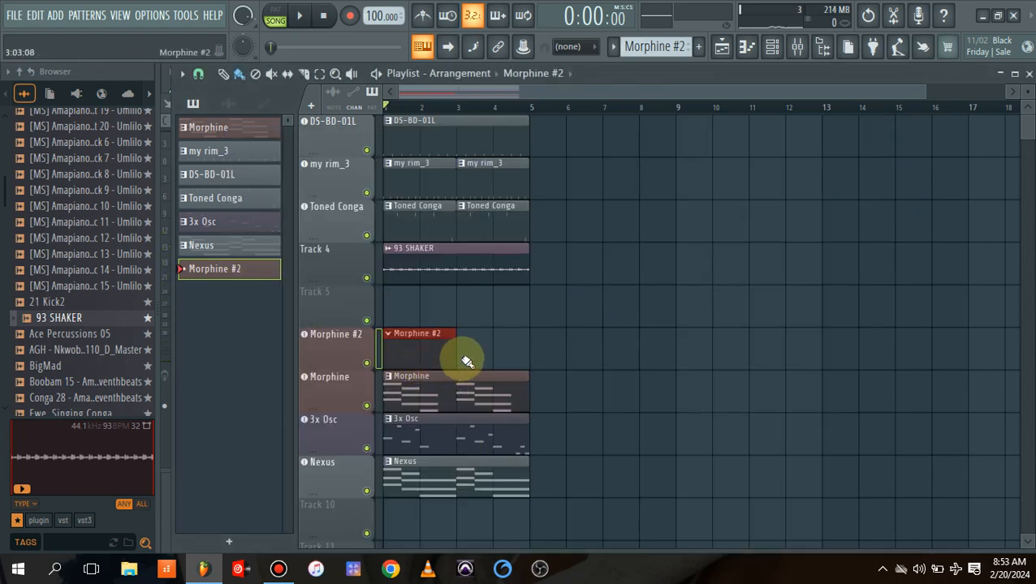
left_click(463, 358)
double_click(418, 342)
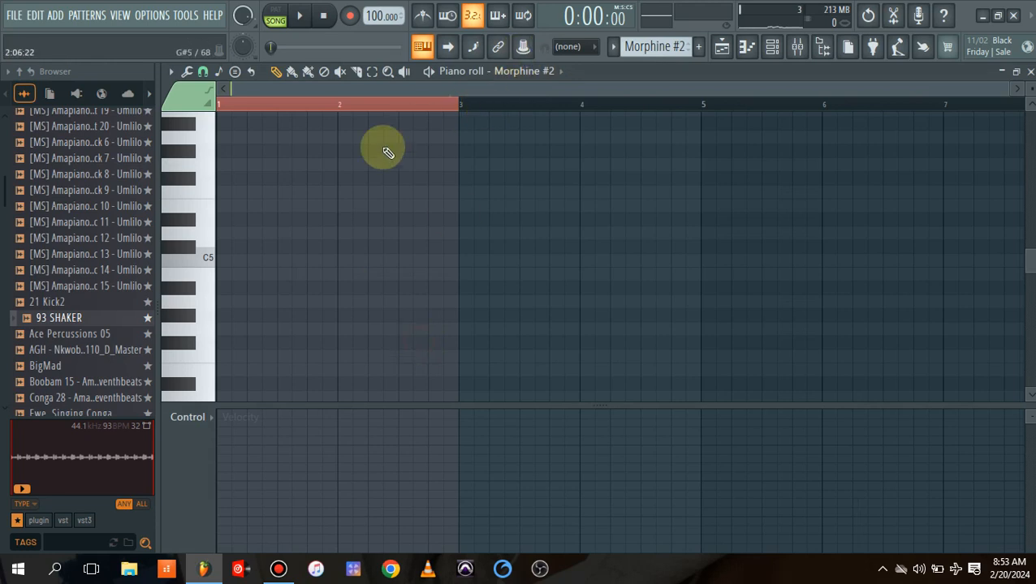
key("space")
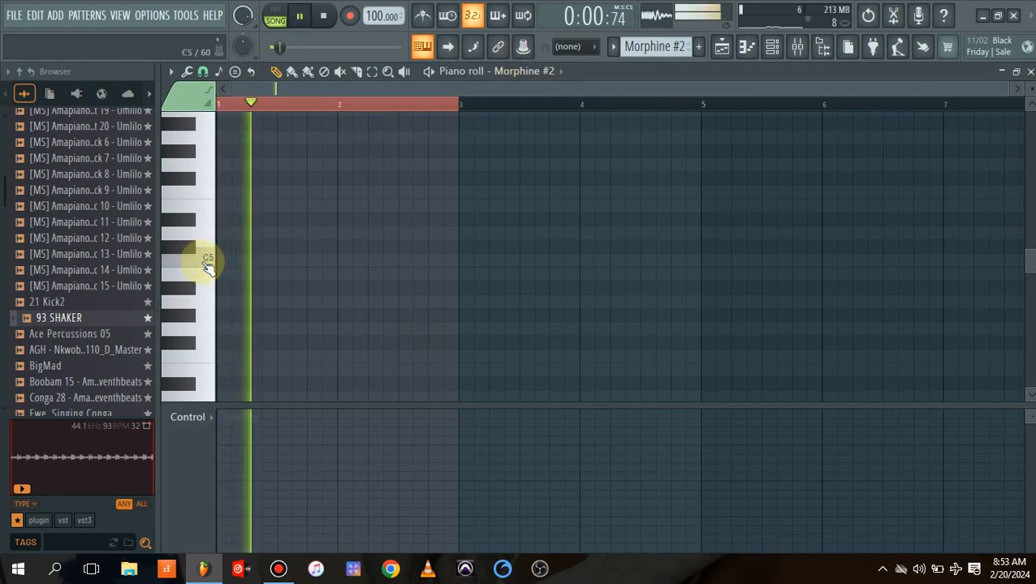
key("space")
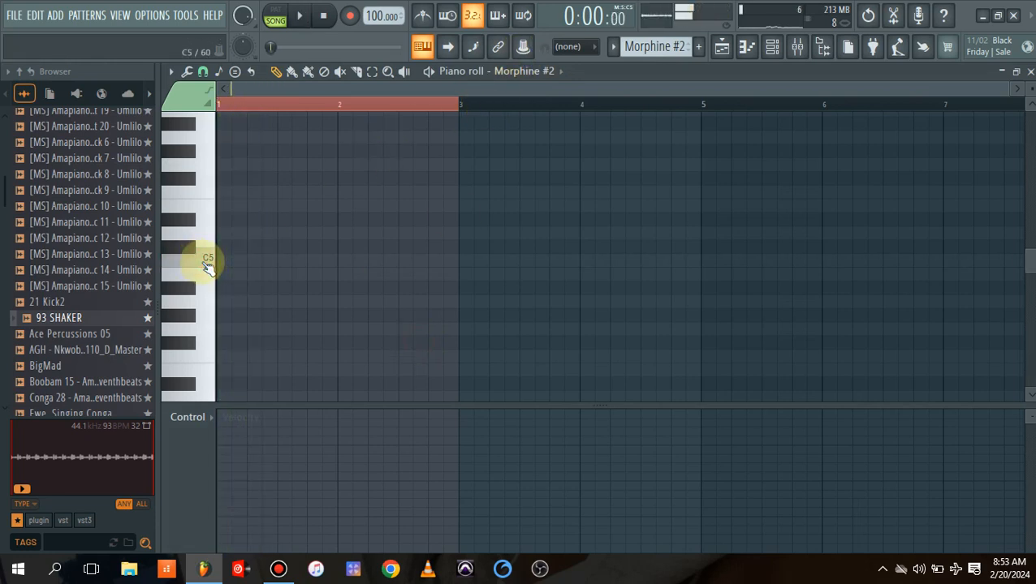
Enter three consecutive one-step notes in bar 1 of Morphine #2, a B4 at step 6 followed by two C#5, and preview them
left_click(263, 276)
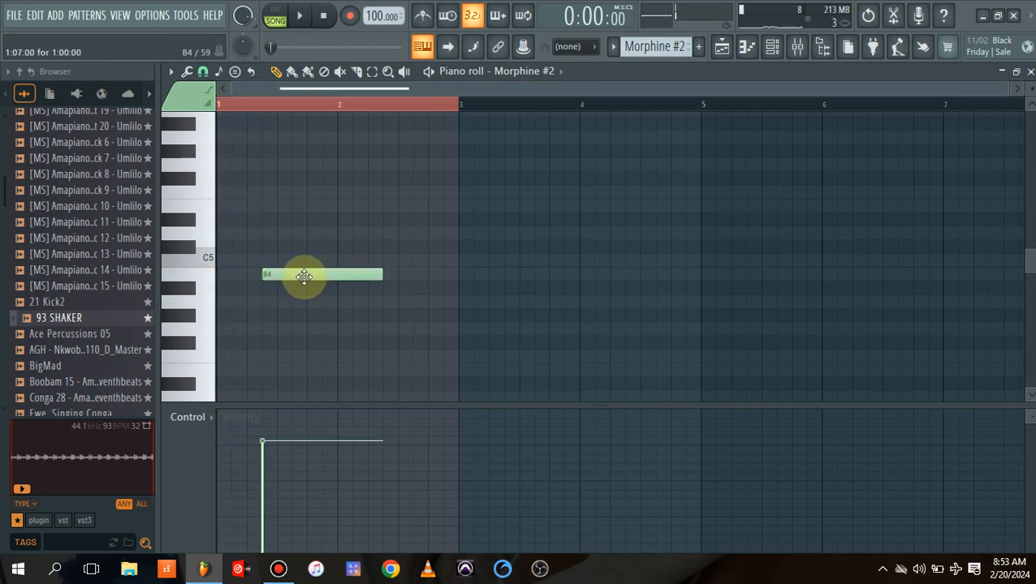
left_click(337, 287)
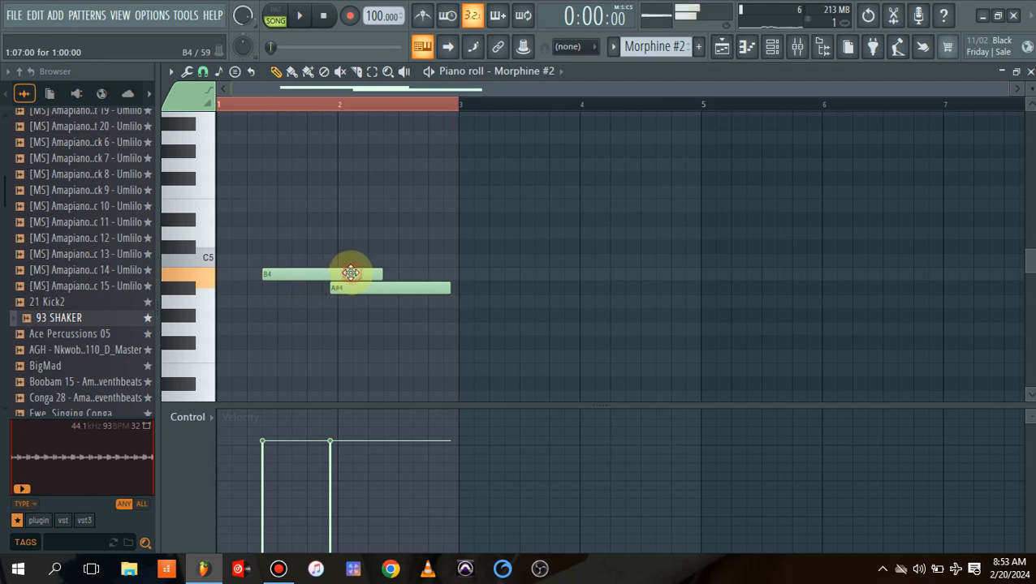
right_click(369, 286)
key("space")
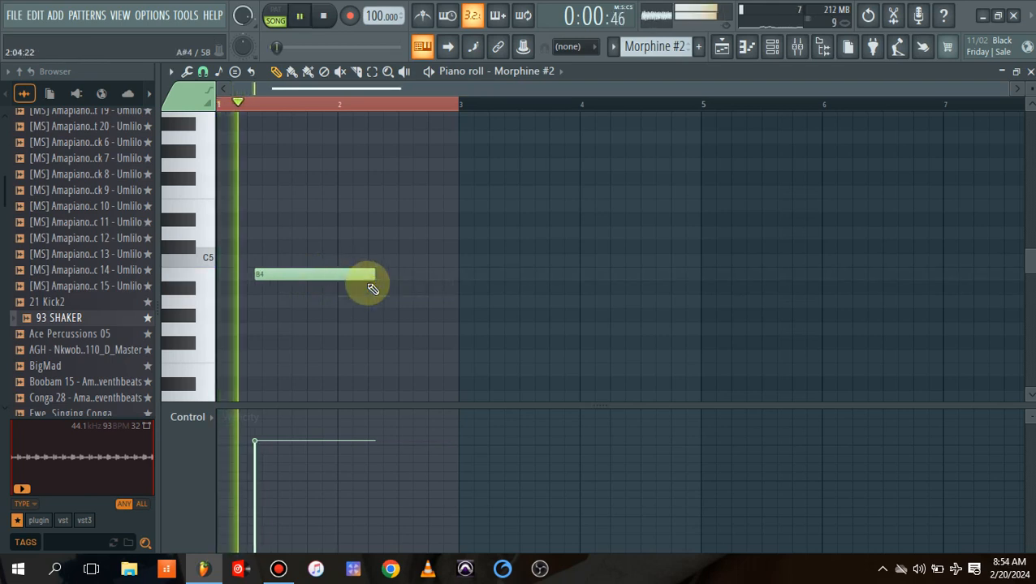
right_click(260, 276)
key("space")
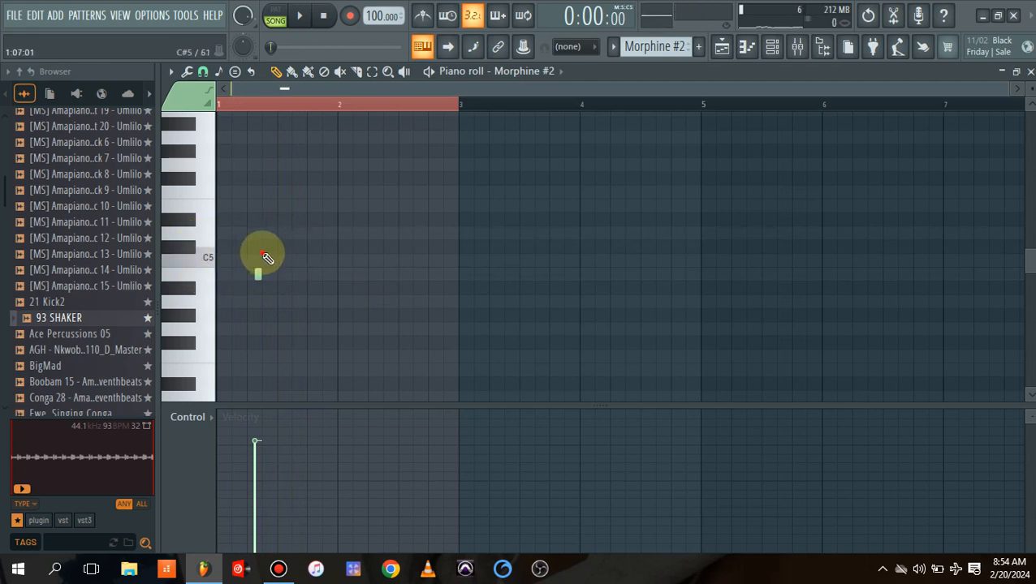
key("space")
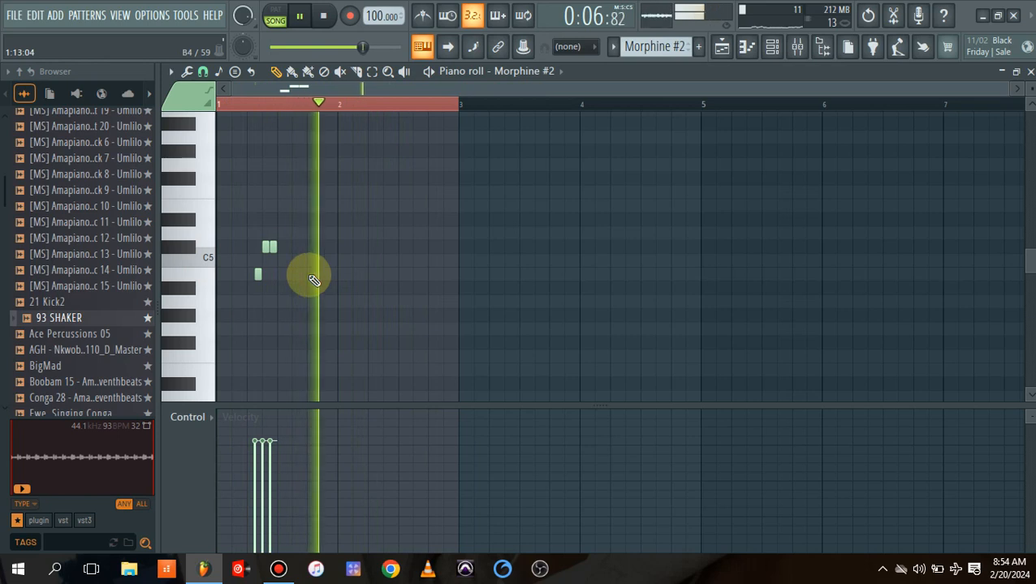
key("space")
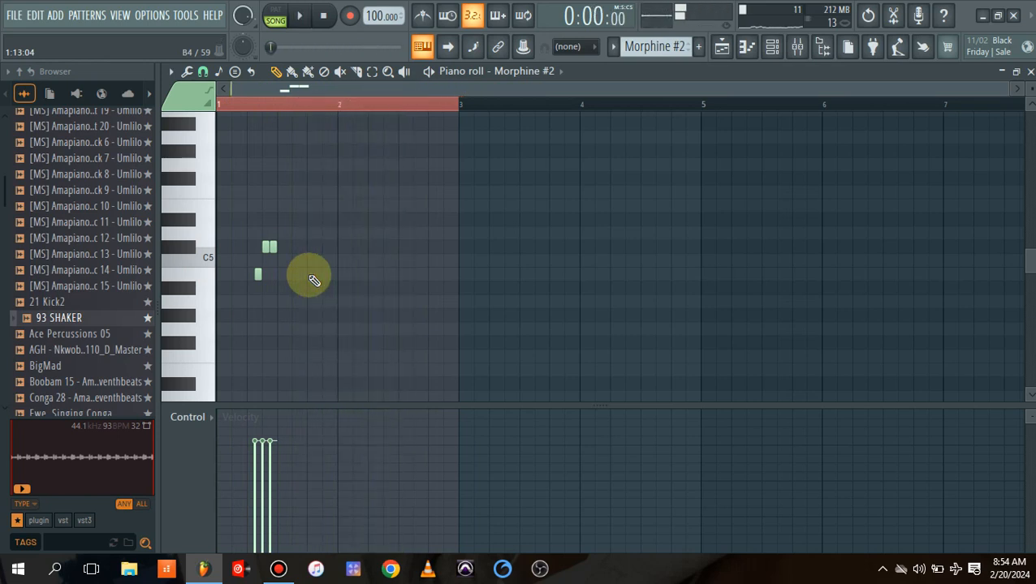
Duplicate the three-note Morphine #2 phrase into bar 2, starting at step 6, and audition its position
left_click_drag(262, 287, 368, 271)
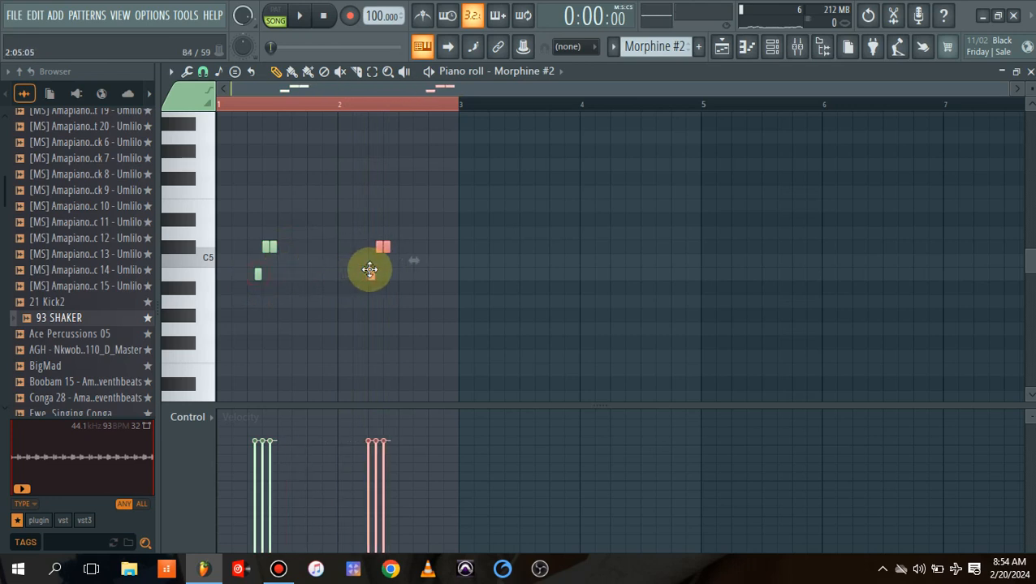
key("space")
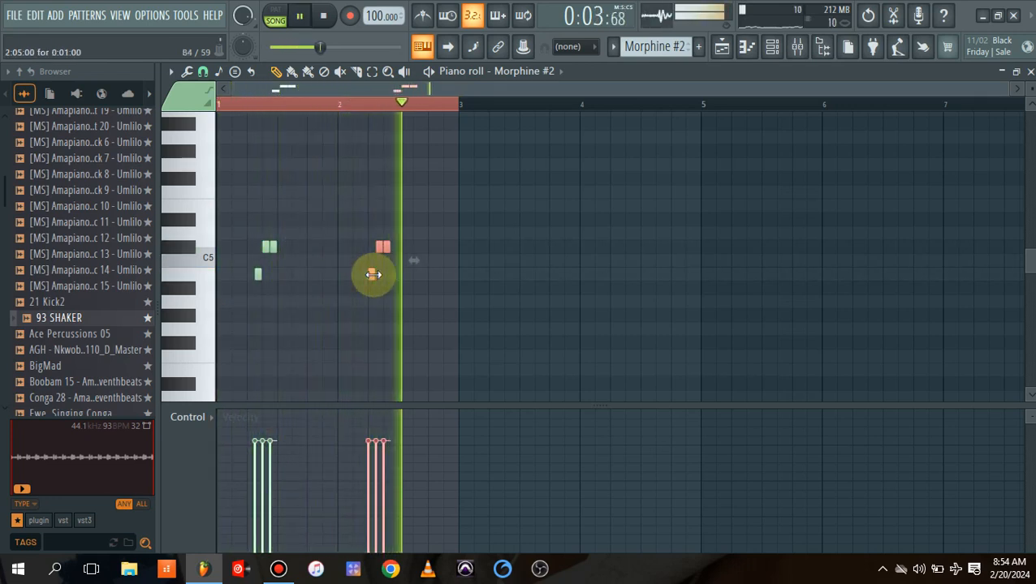
left_click_drag(372, 277, 375, 277)
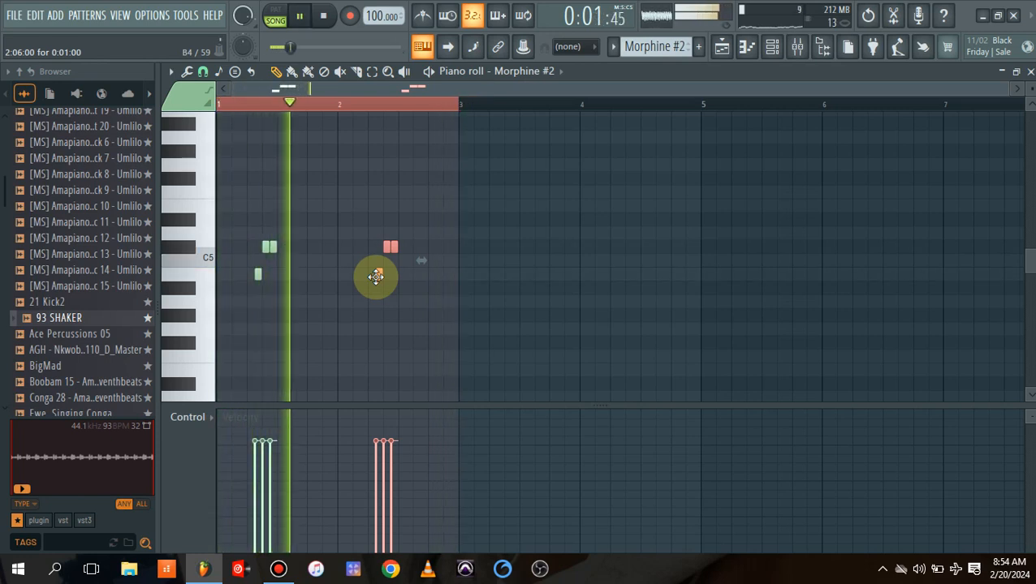
left_click(342, 331)
left_click_drag(342, 333, 354, 336)
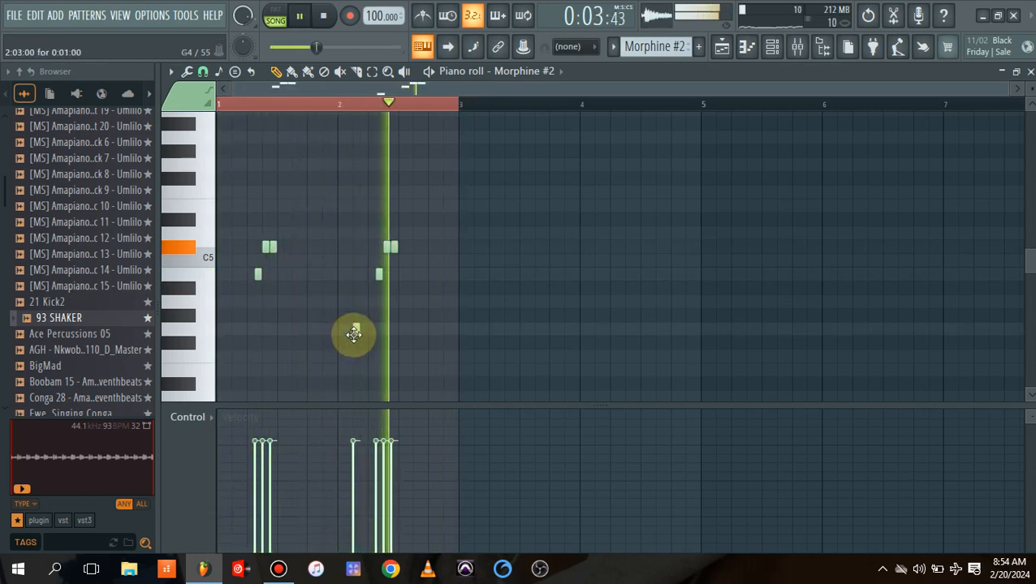
right_click(354, 335)
Add a one-step B4 note at step 15 of bar 2 in the Morphine #2 pattern and play it back
key("space")
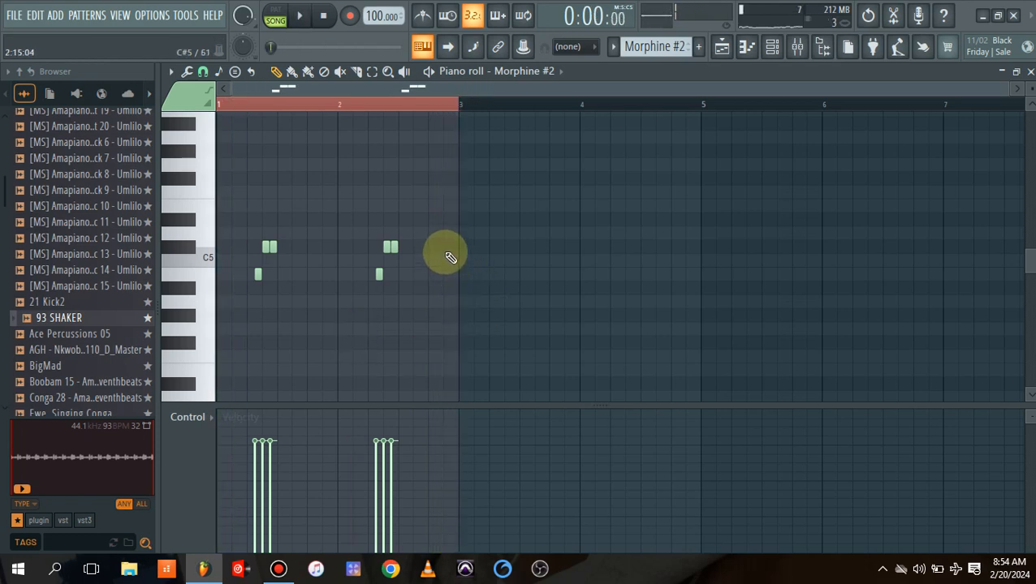
left_click_drag(445, 251, 446, 275)
key("space")
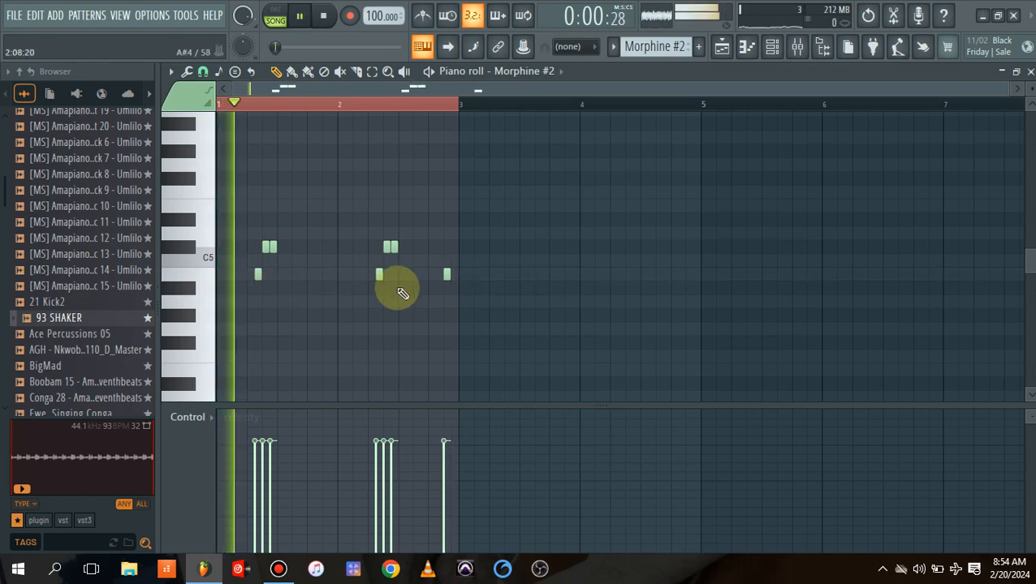
Add a one-step G#4 note at the start of bar 1 in the Morphine #2 pattern and play it back
left_click(379, 104)
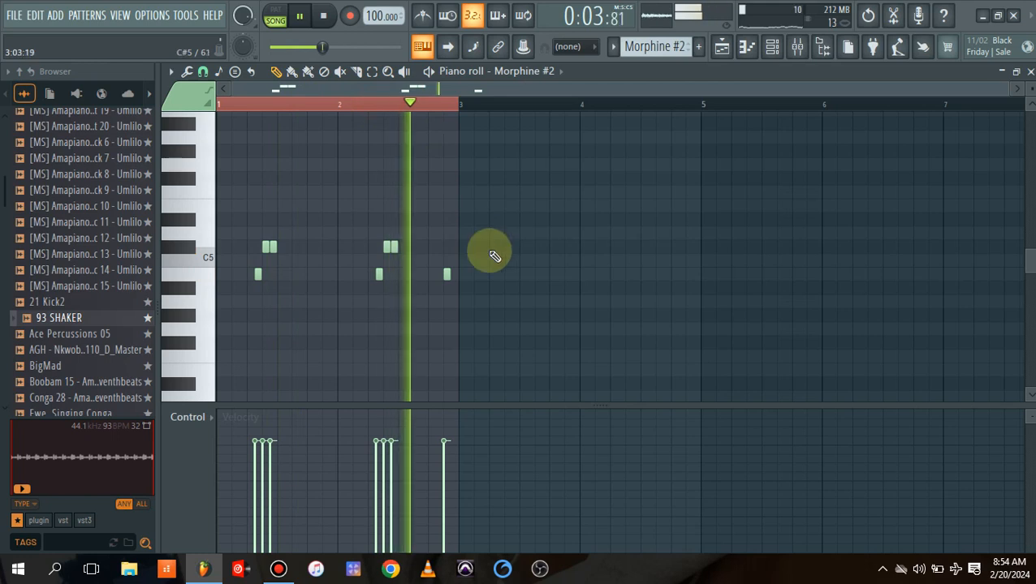
key("space")
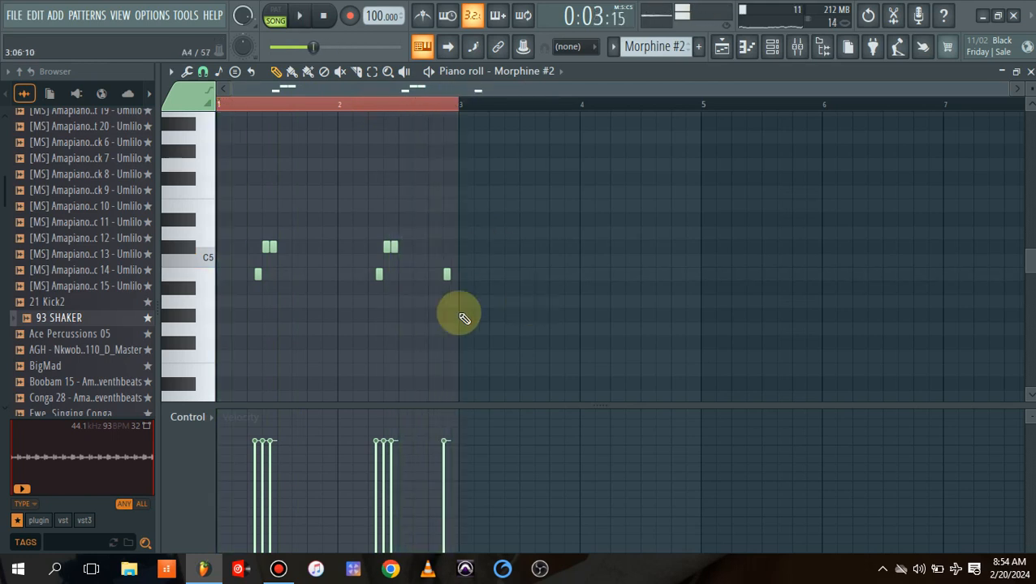
left_click(225, 300)
left_click_drag(222, 299, 220, 319)
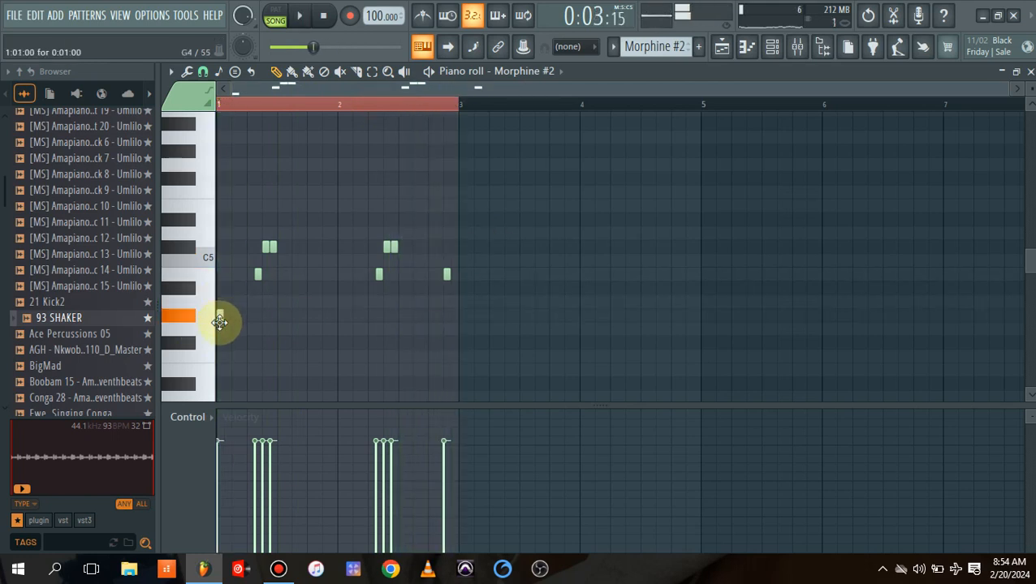
key("space")
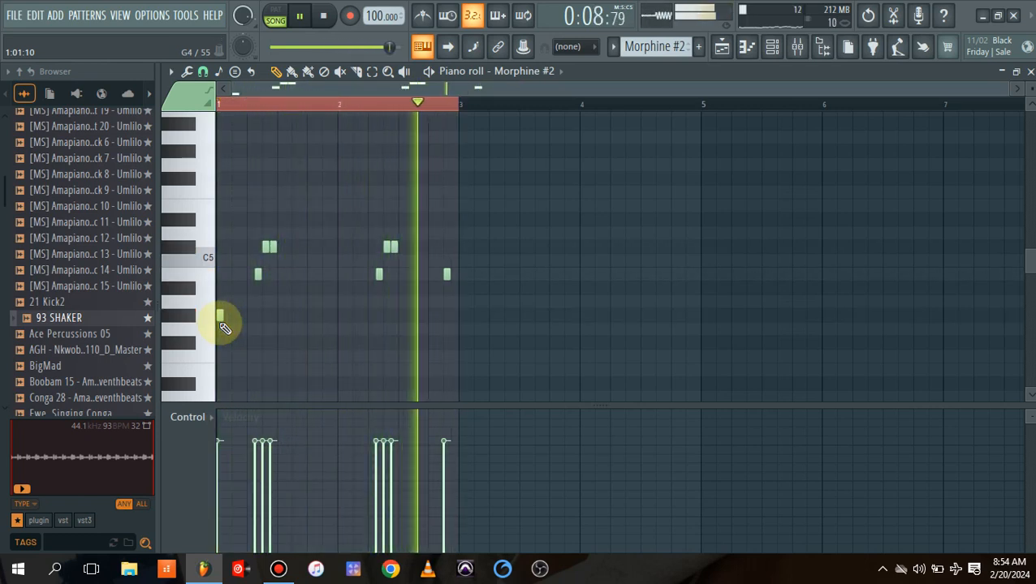
key("space")
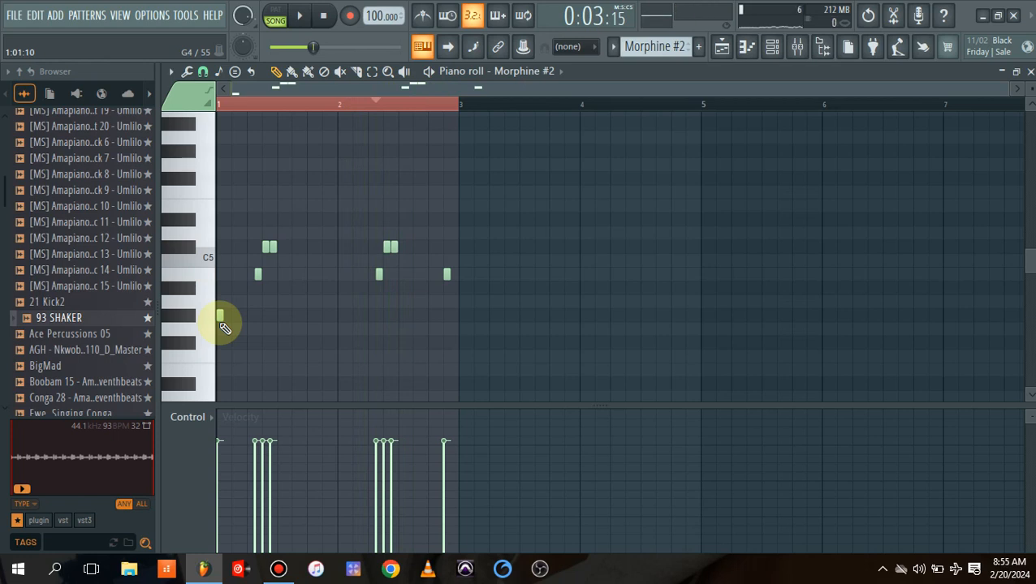
Randomize the note velocities of the Morphine #2 pattern with bipolar levels and listen to the result
key("alt+r")
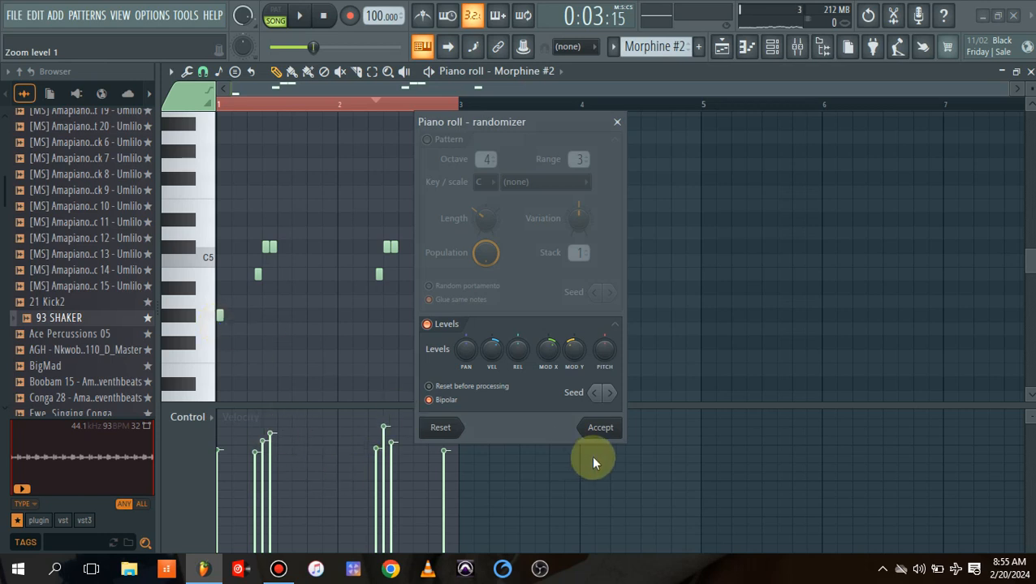
left_click(602, 435)
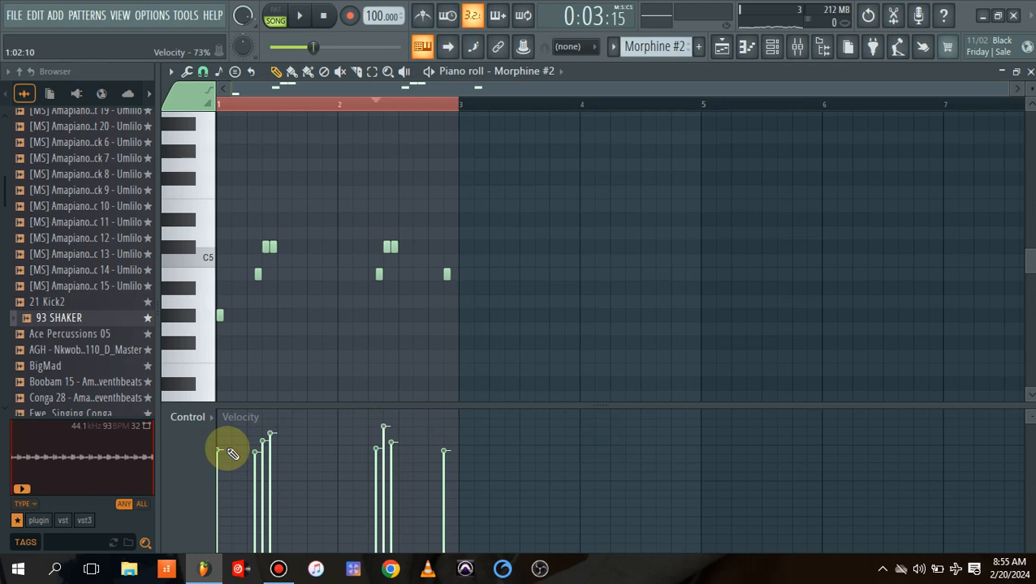
key("space")
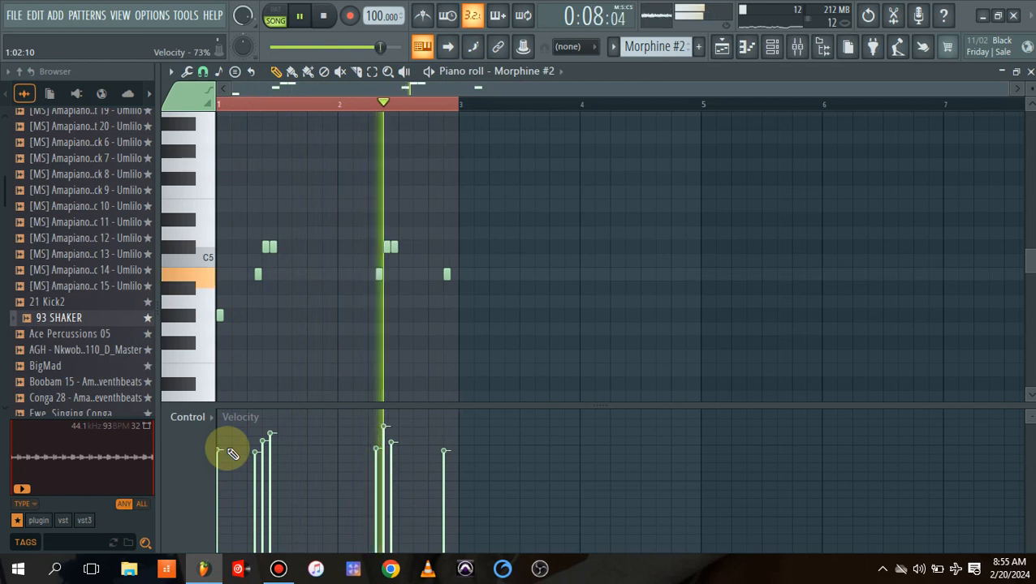
key("space")
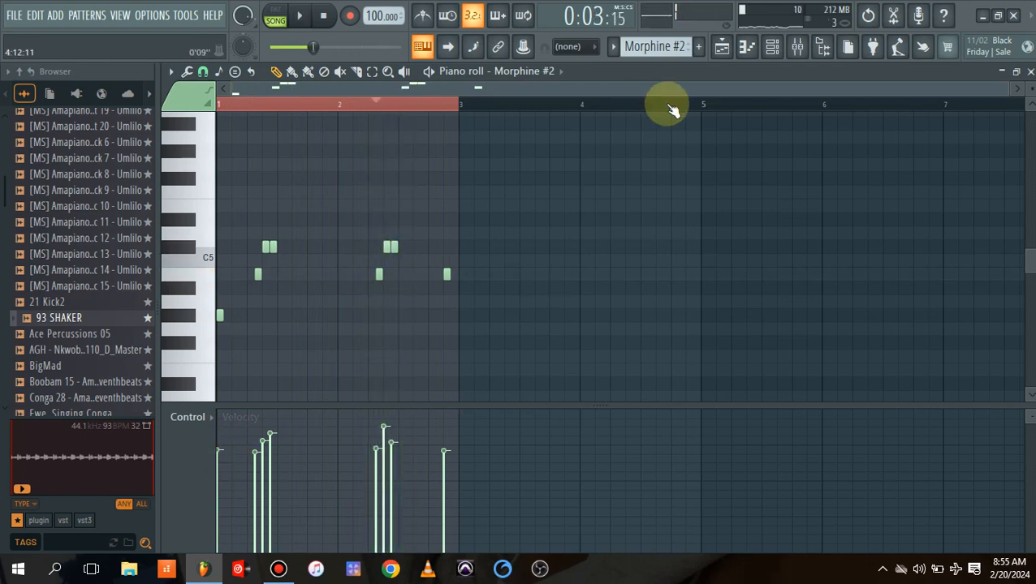
Duplicate all clips of the four-bar playlist arrangement three times so the beat fills bars 1 to 16
left_click(725, 49)
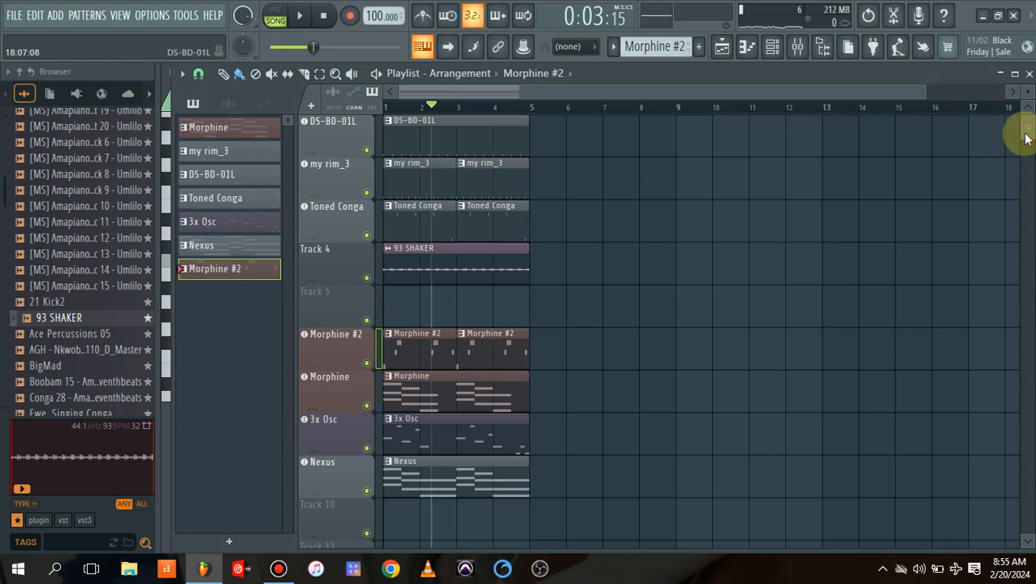
scroll(1025, 139, "down", 3)
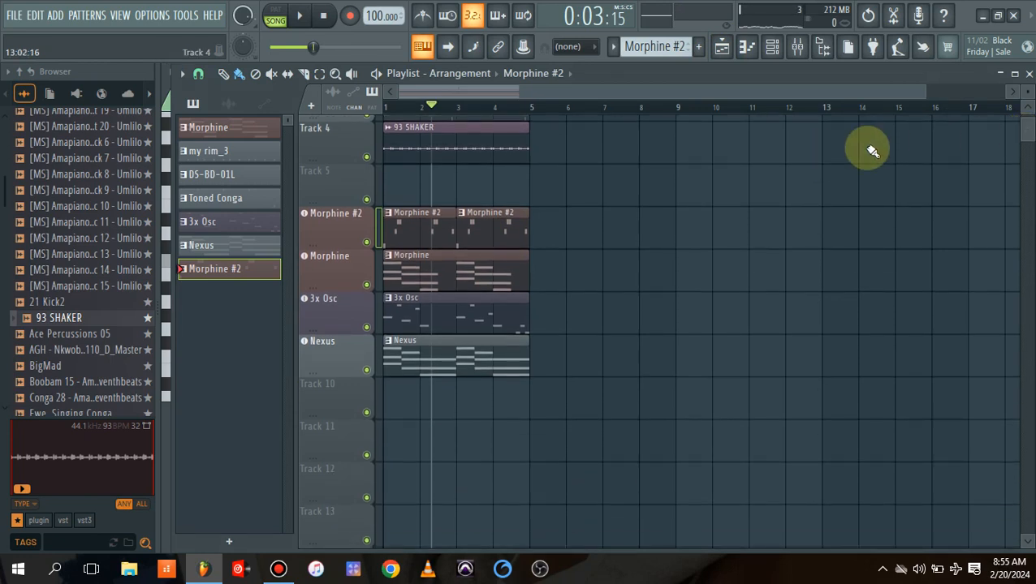
scroll(1027, 142, "up", 3)
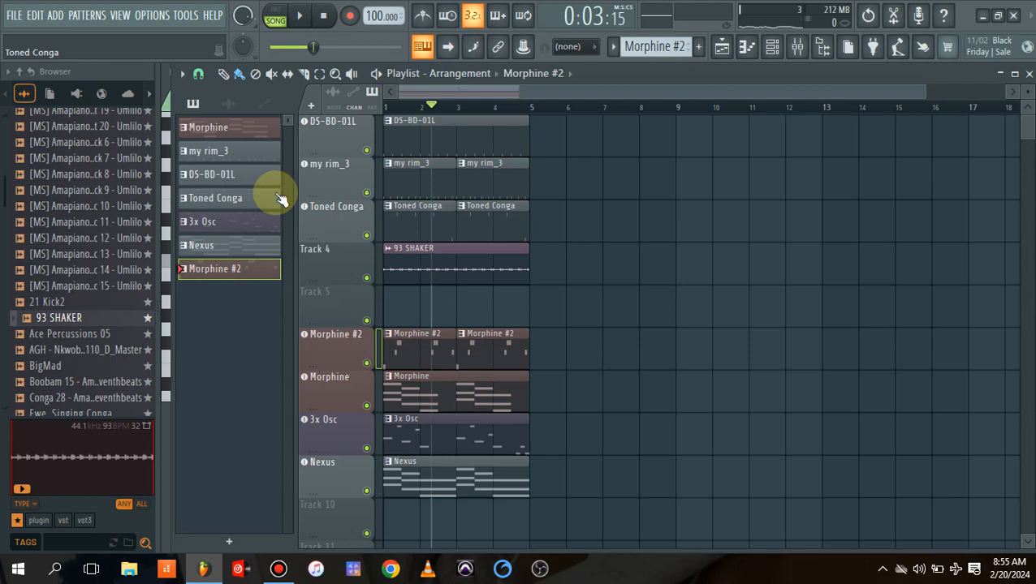
key("ctrl+a")
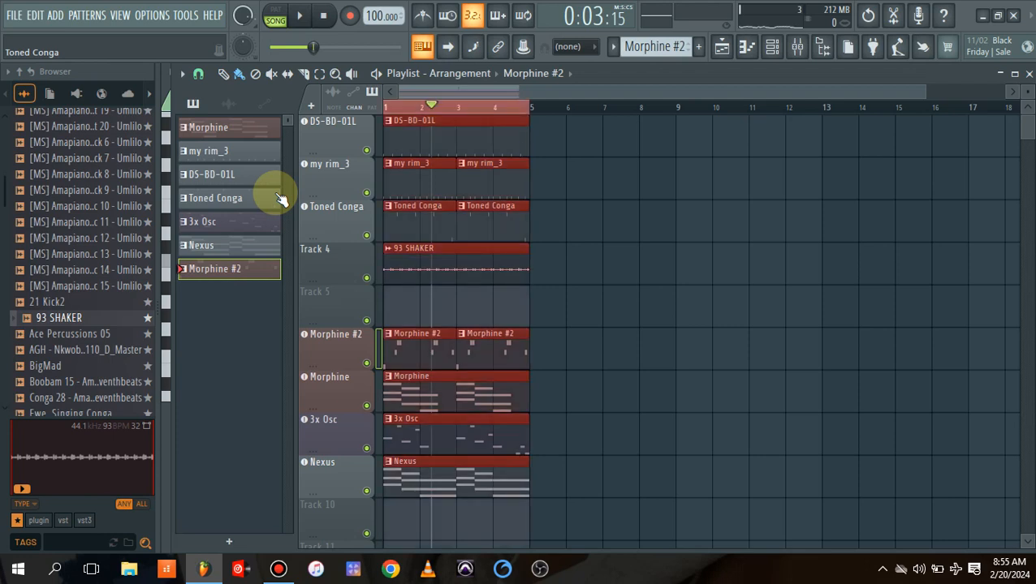
left_click_drag(422, 187, 573, 206)
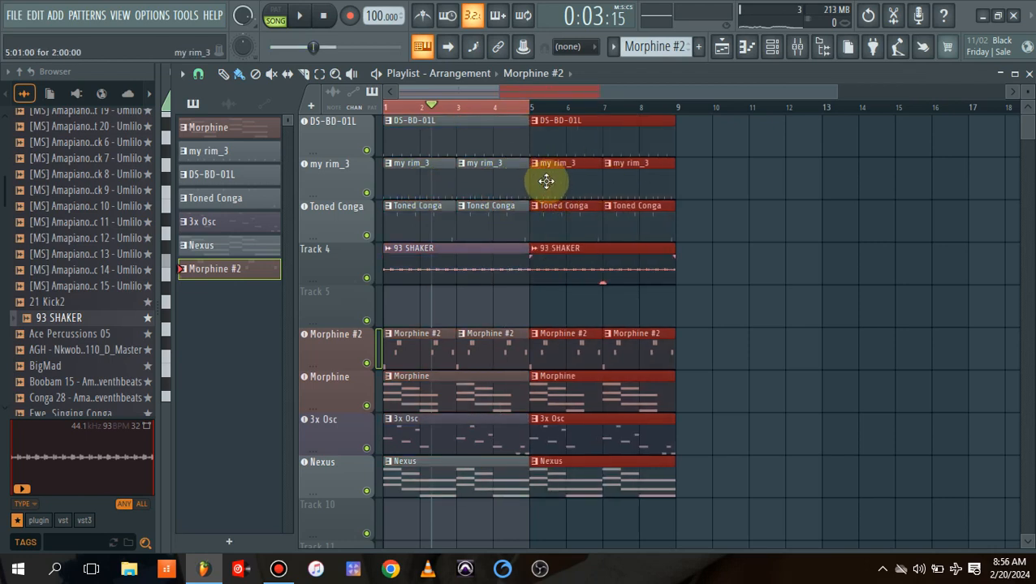
left_click_drag(546, 182, 846, 174)
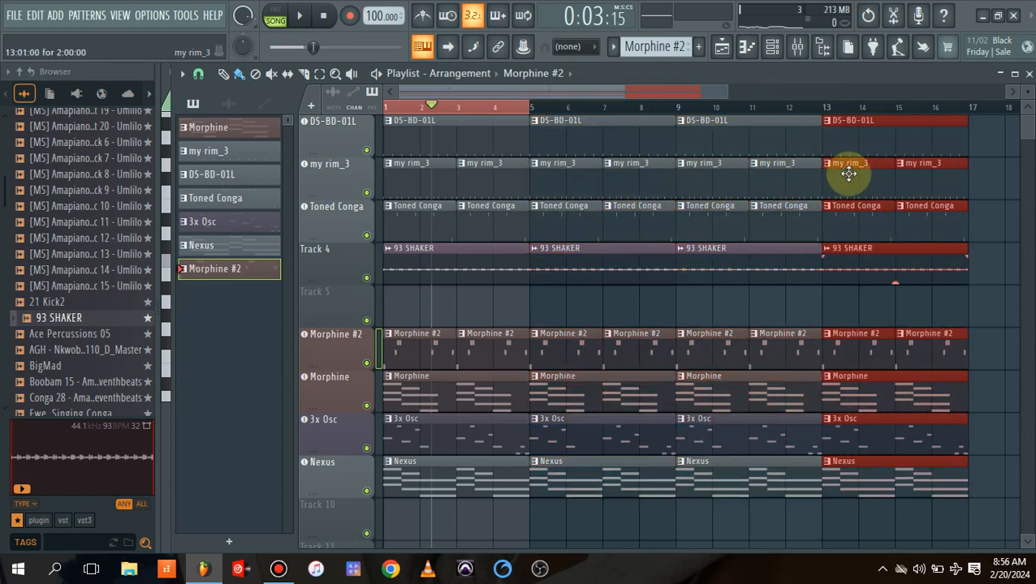
Clear the time selection and delete the DS-BD-01L, Morphine #2, Nexus and 3x Osc clips from bars 1 to 4
double_click(391, 109)
right_click(419, 133)
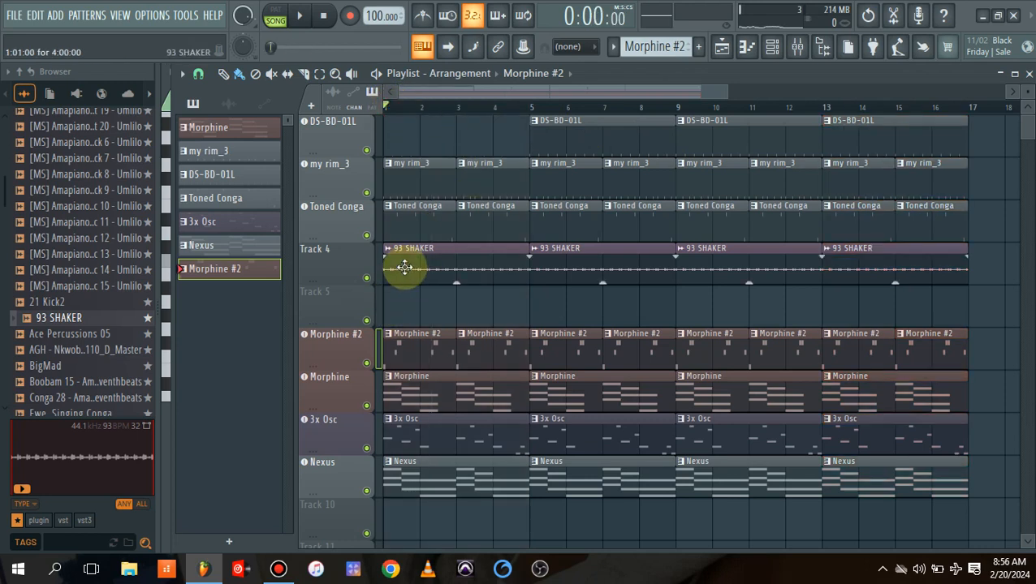
right_click(426, 352)
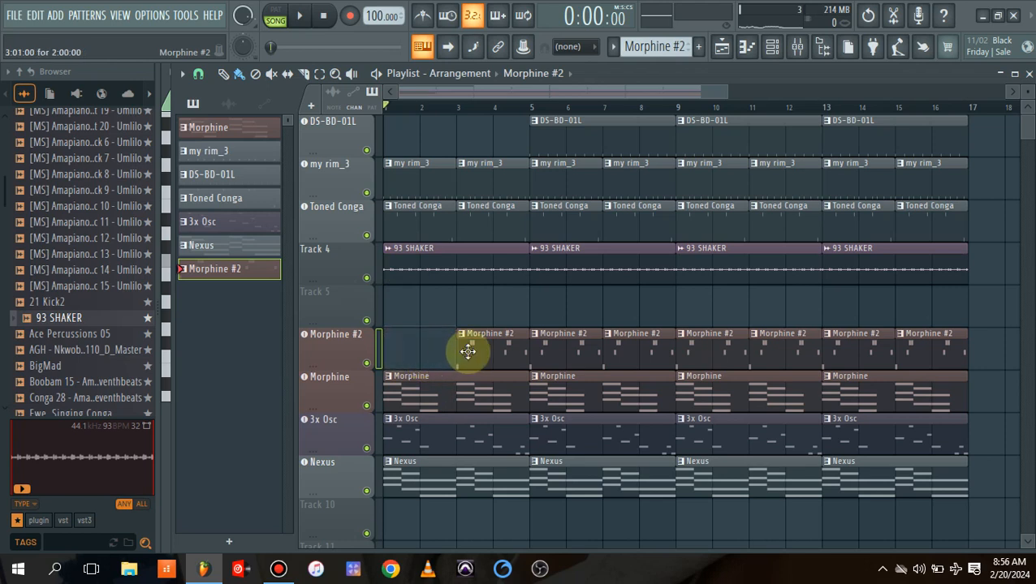
right_click(468, 352)
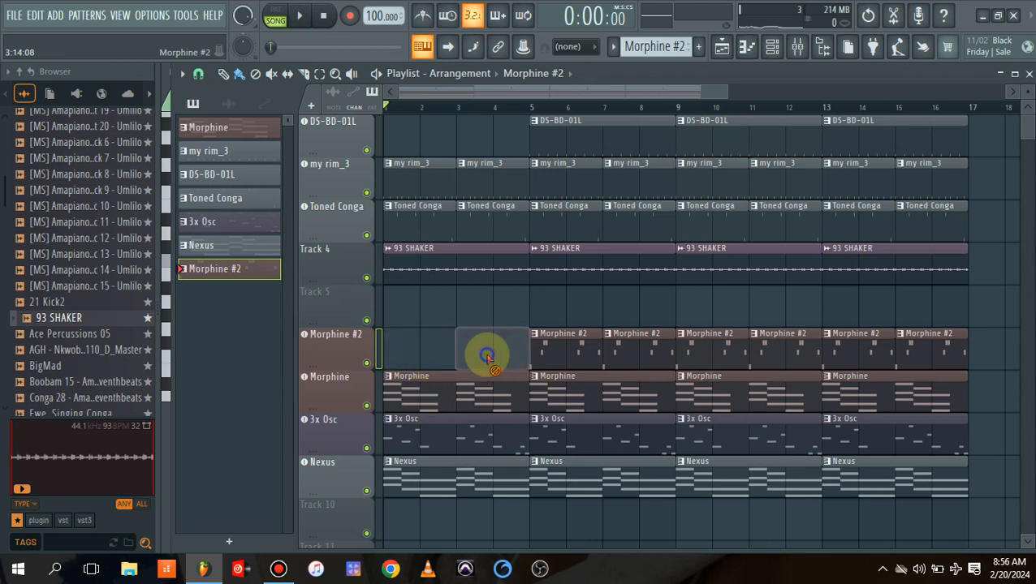
right_click(420, 481)
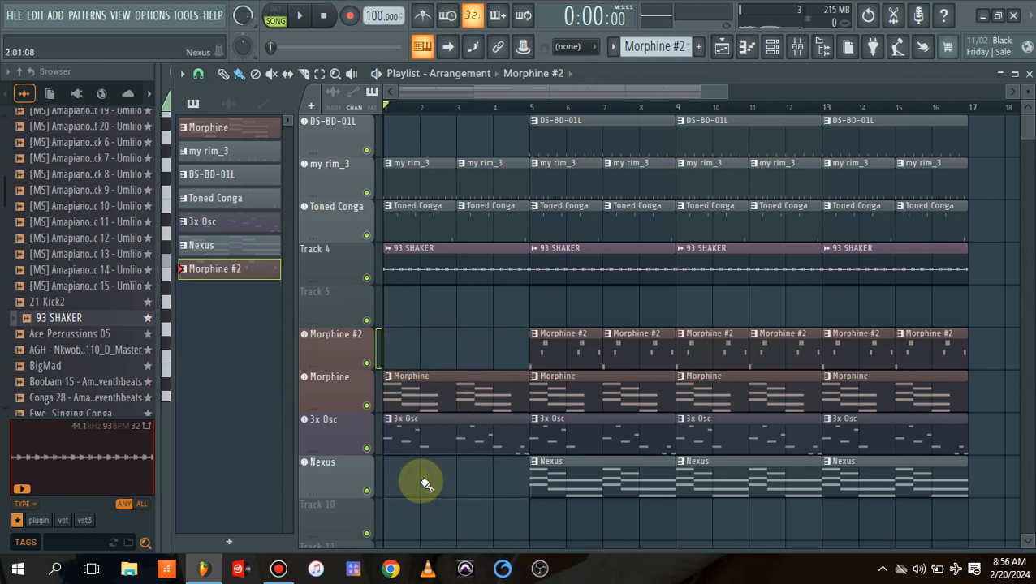
right_click(434, 446)
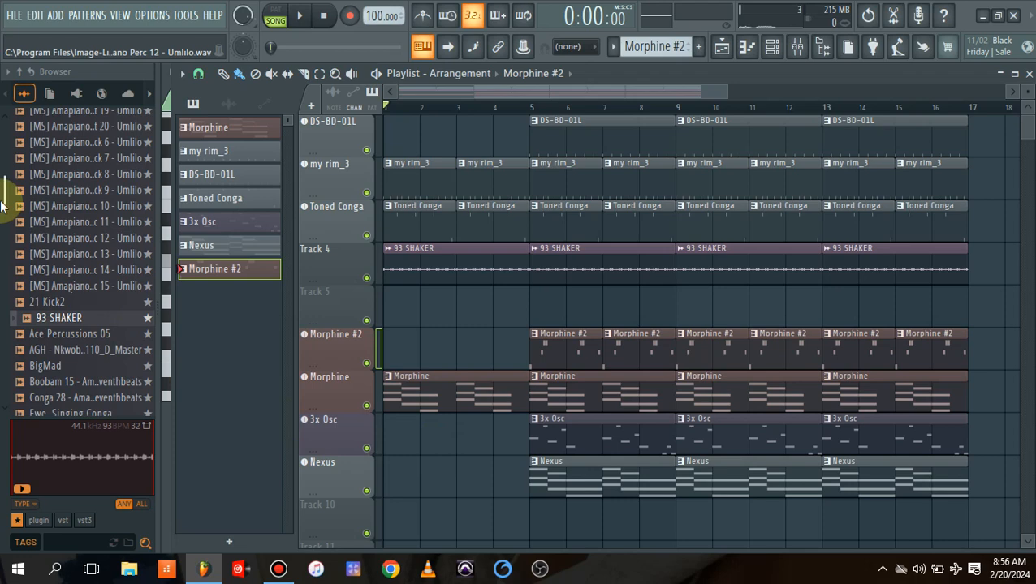
Clear the favourites tag filter in the sample browser and find the roll samples in the afro pacs folder
left_click_drag(2, 207, 8, 398)
left_click(18, 521)
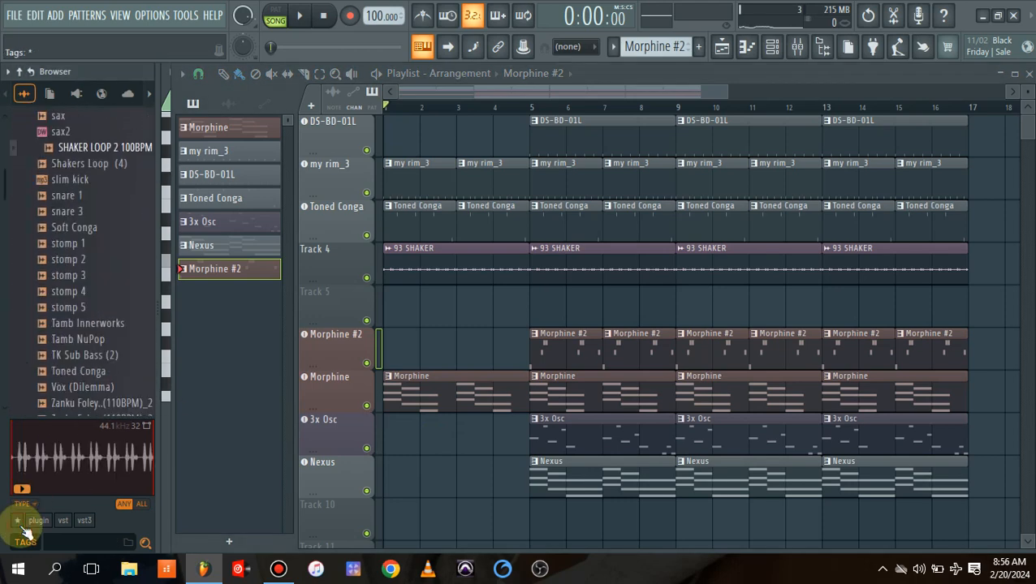
mouse_move(4, 179)
left_mouse_down()
mouse_move(11, 203)
mouse_move(12, 173)
mouse_move(20, 183)
left_mouse_up()
scroll(19, 184, "down", 1)
scroll(18, 179, "up", 6)
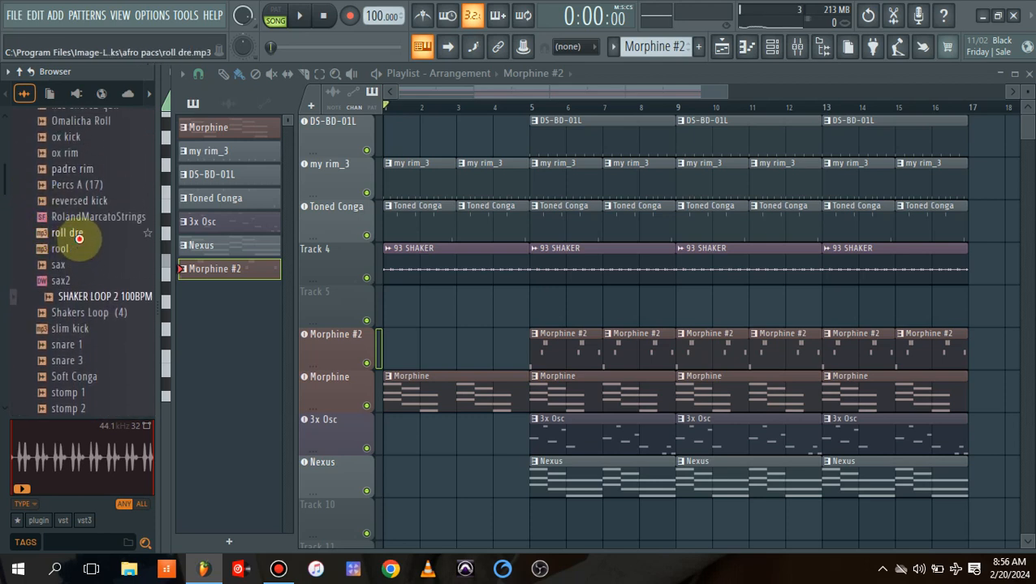
Audition the roll dre, rool and SHAKER LOOP 2 100BPM samples and play the intro for comparison
left_click_drag(79, 239, 84, 248)
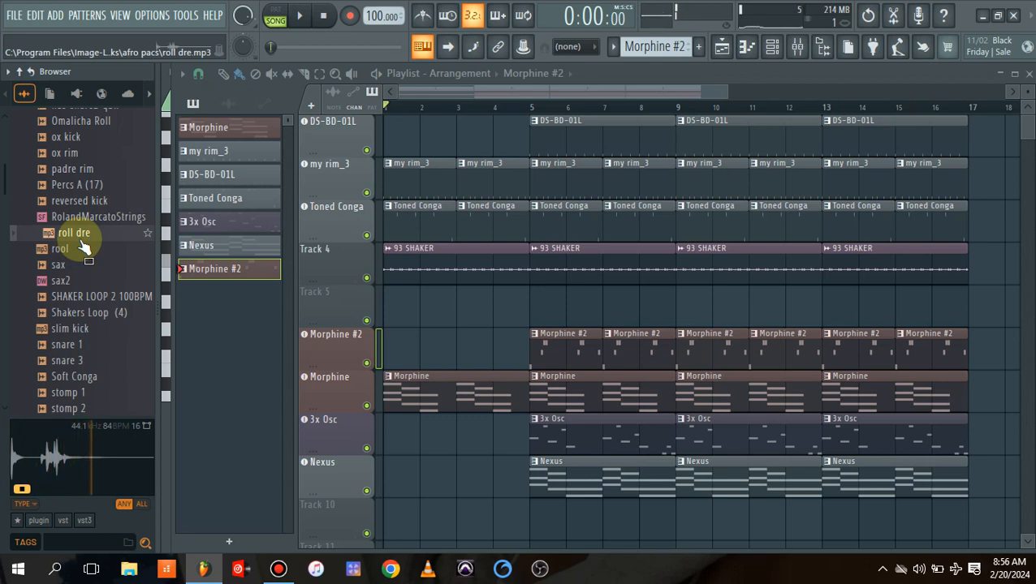
key("space")
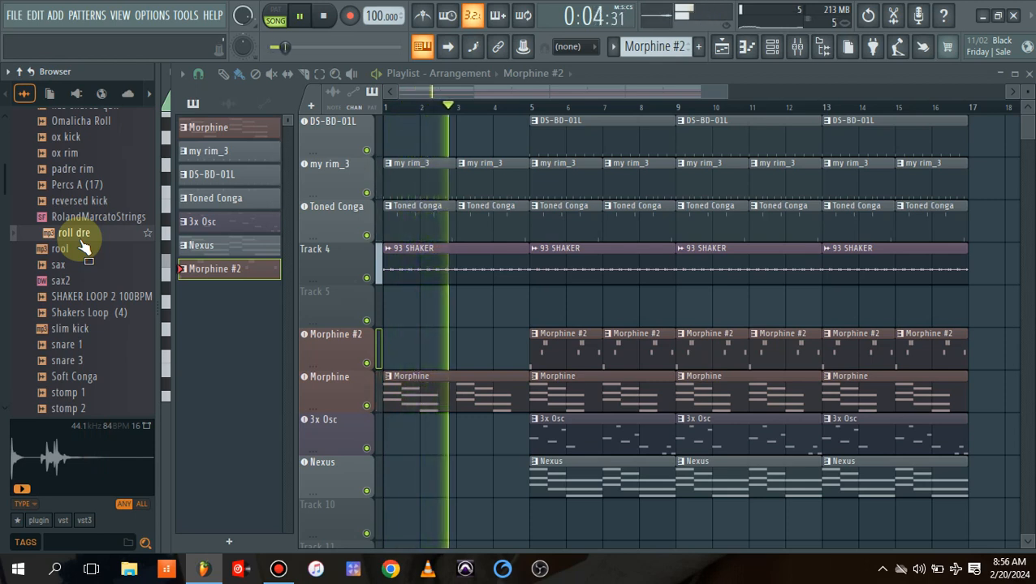
key("space")
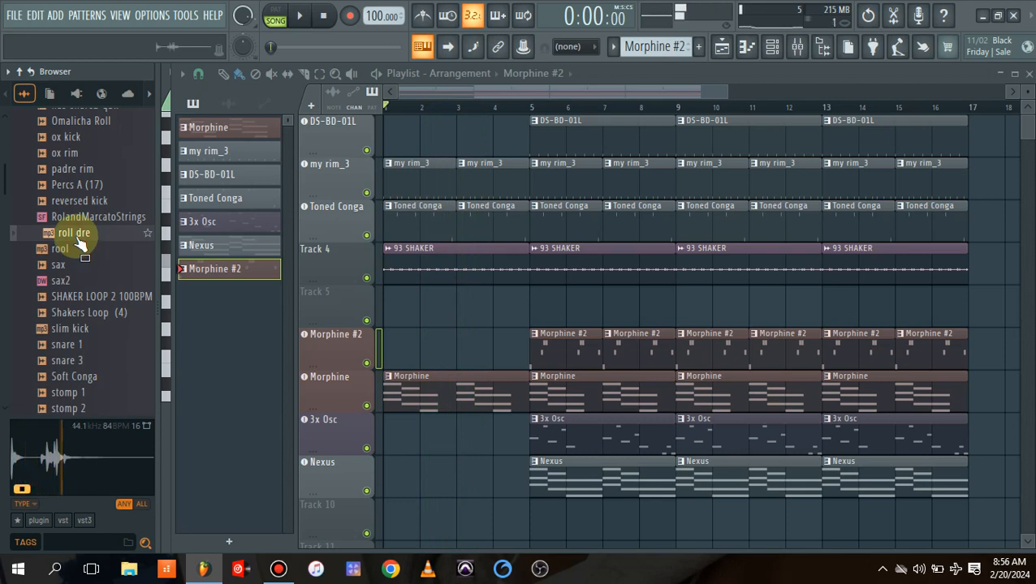
left_click(67, 252)
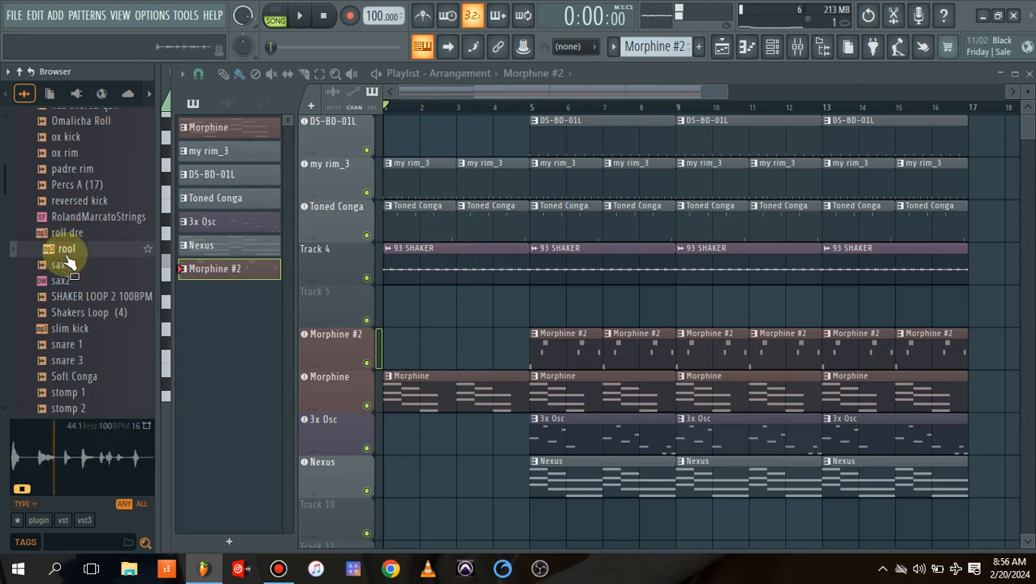
left_click(99, 302)
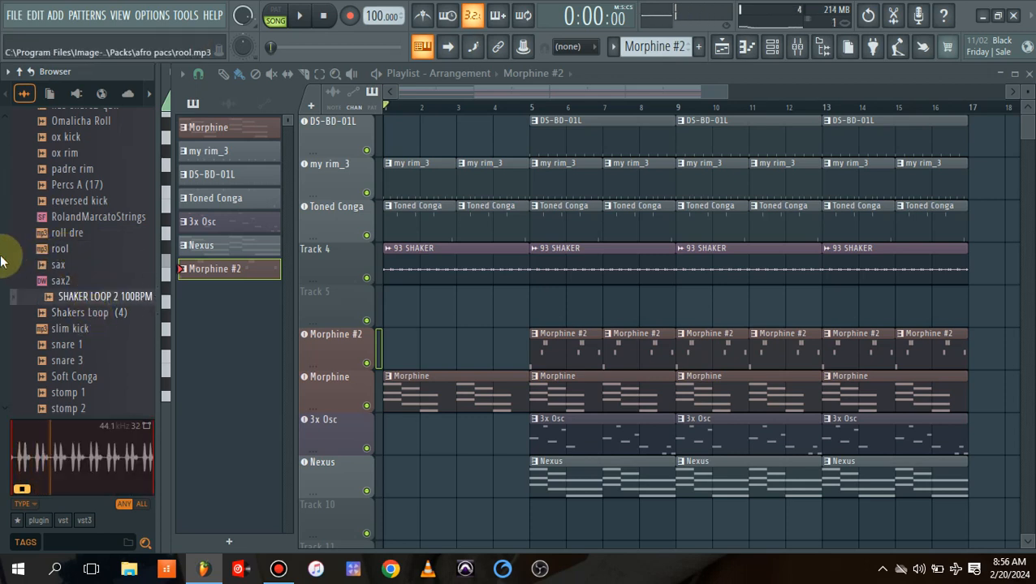
Place the looperman drum-roll sample from the afro pacs folder on Track 5 at bar 4
scroll(5, 203, "down", 5)
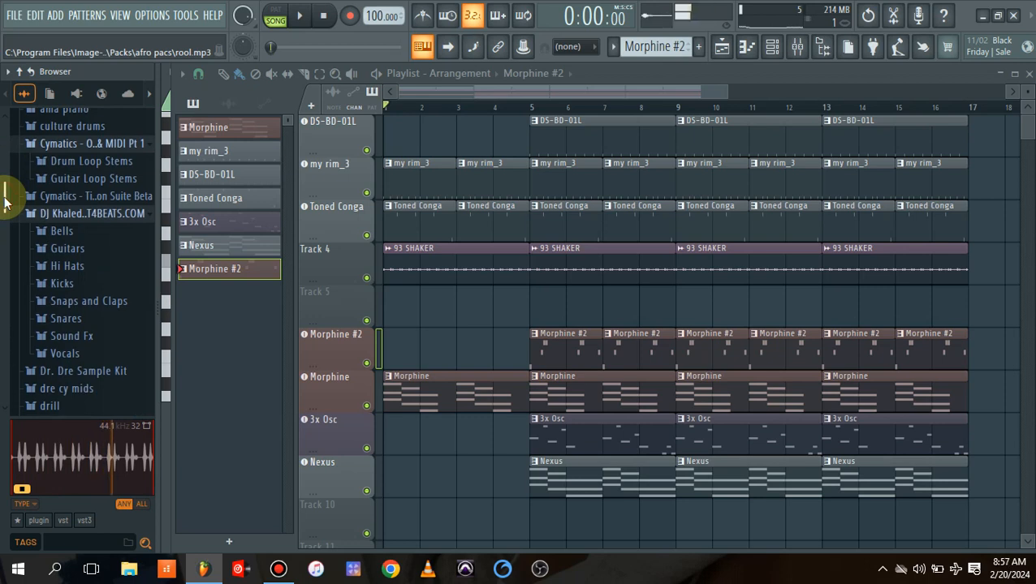
left_click_drag(6, 199, 12, 175)
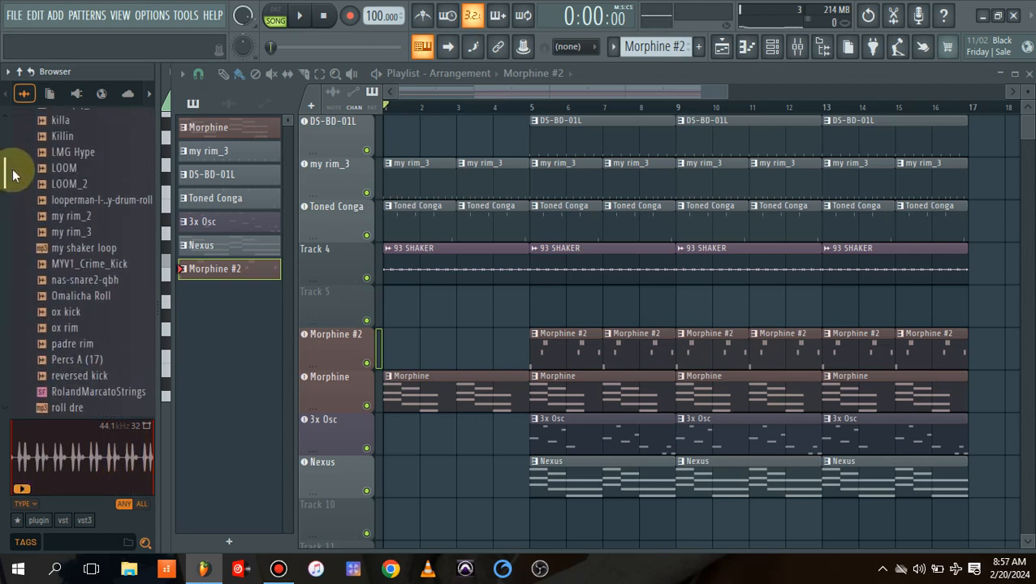
left_click_drag(122, 199, 498, 319)
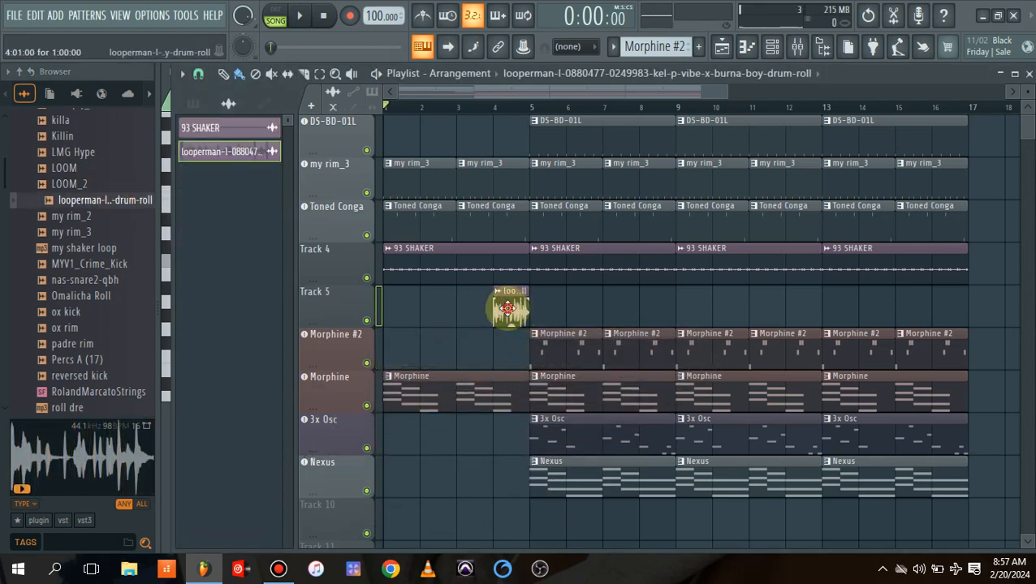
Set the drum-roll audio clip's channel volume to 60% and play the intro through the roll
double_click(507, 309)
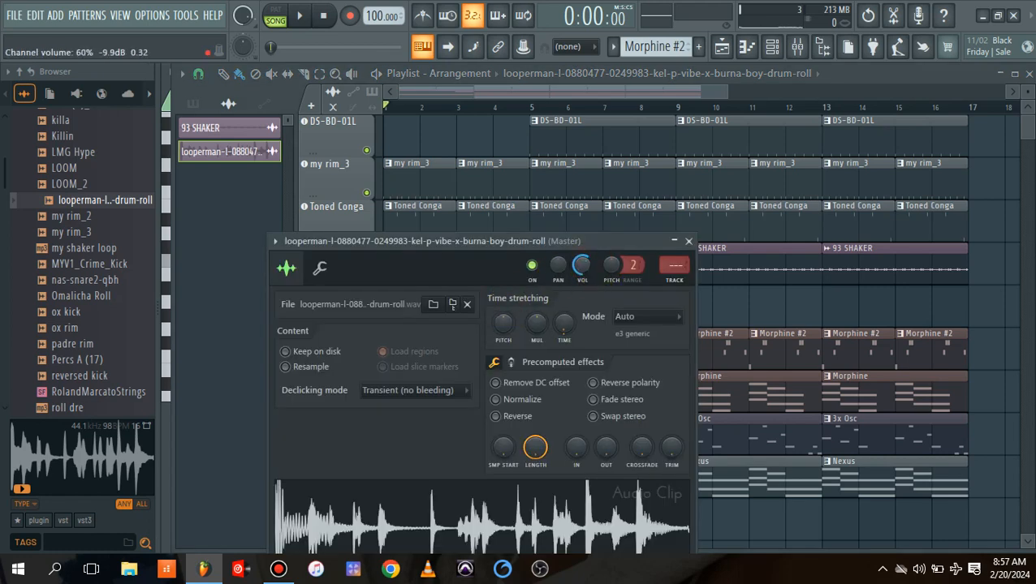
left_click(689, 241)
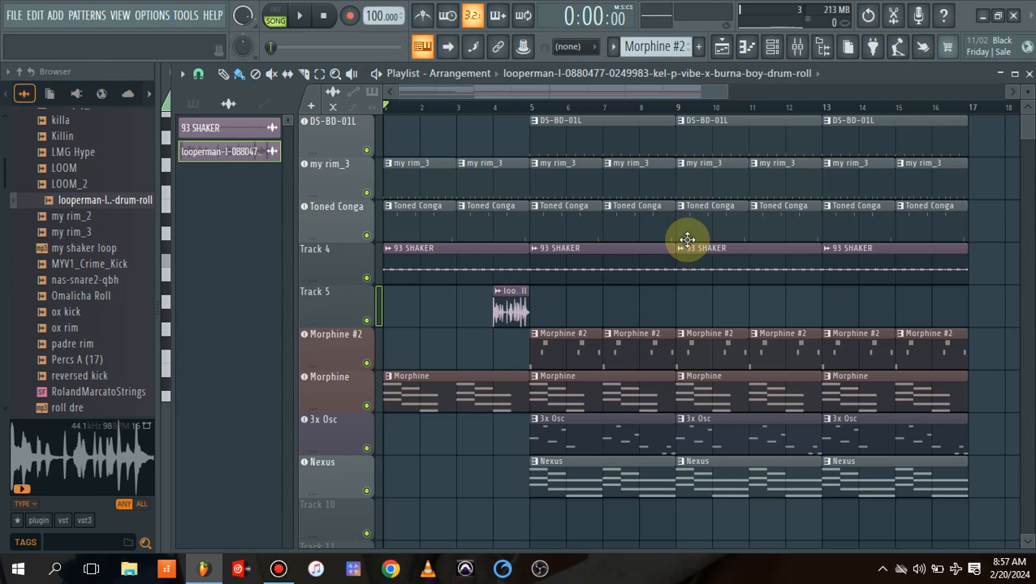
key("space")
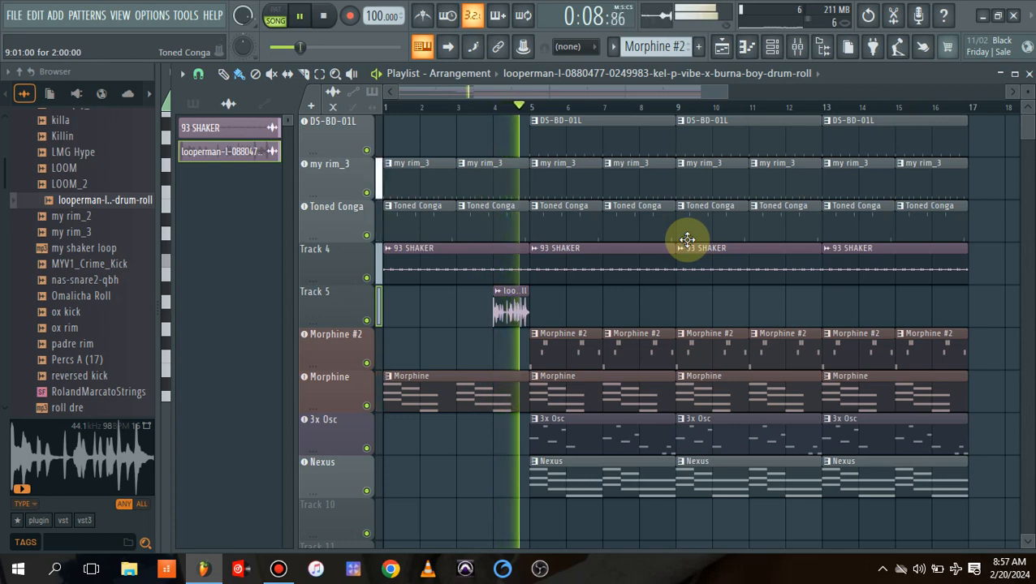
key("space")
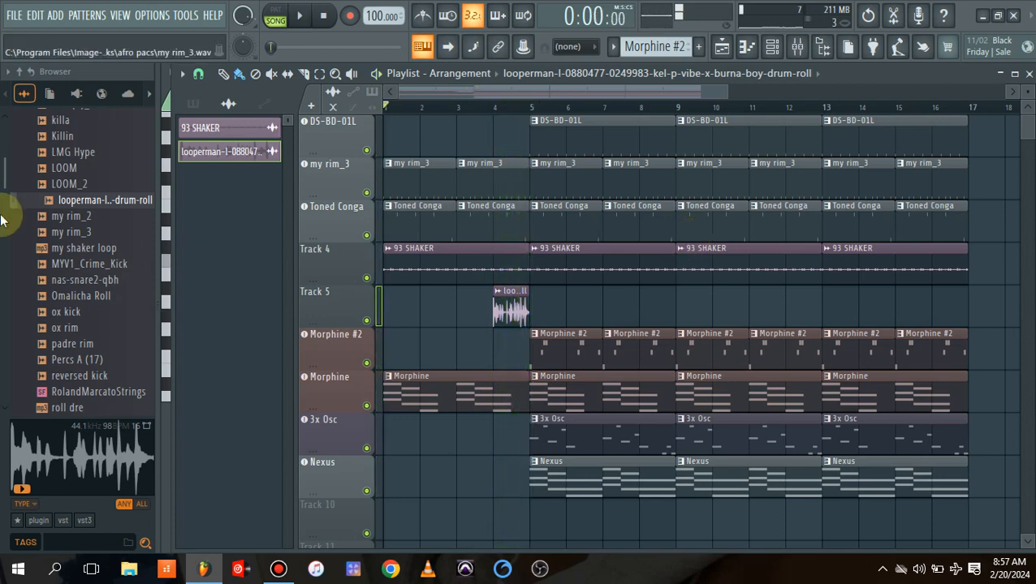
Place the Jeb FX Clap sample on Track 5 at bar 5 and set its channel volume to 30%
scroll(4, 183, "up", 5)
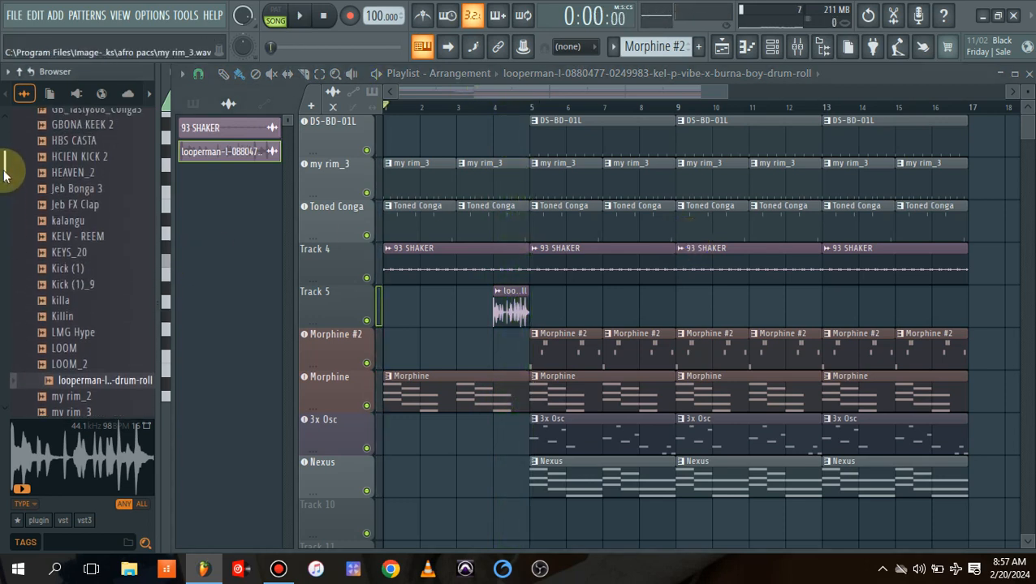
left_click_drag(91, 267, 531, 314)
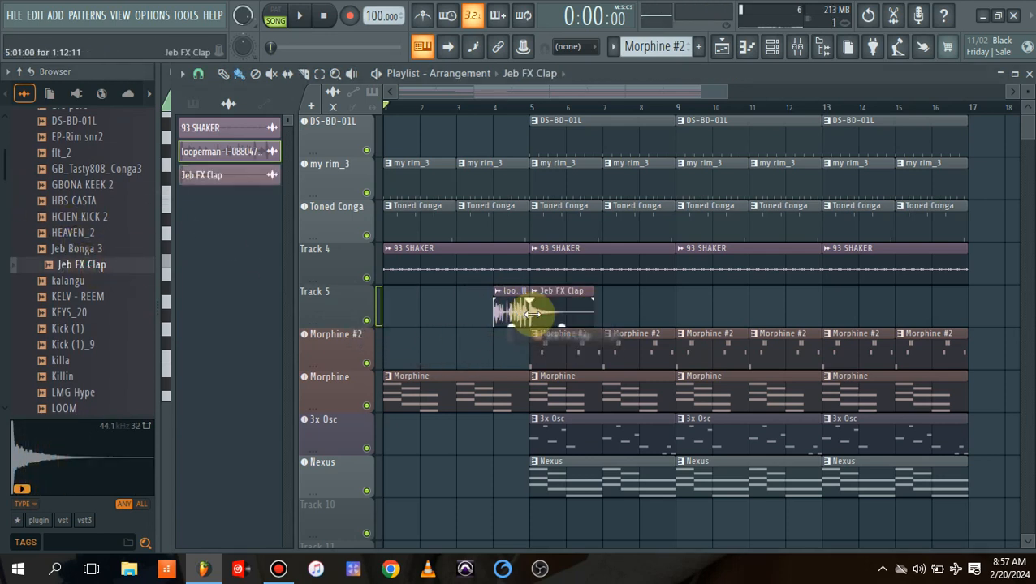
double_click(554, 313)
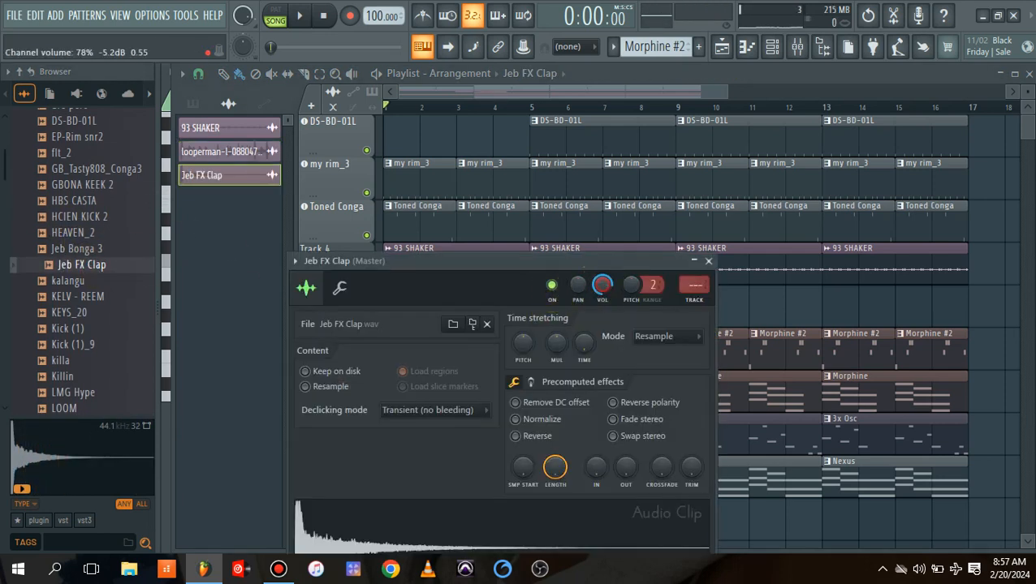
key("space")
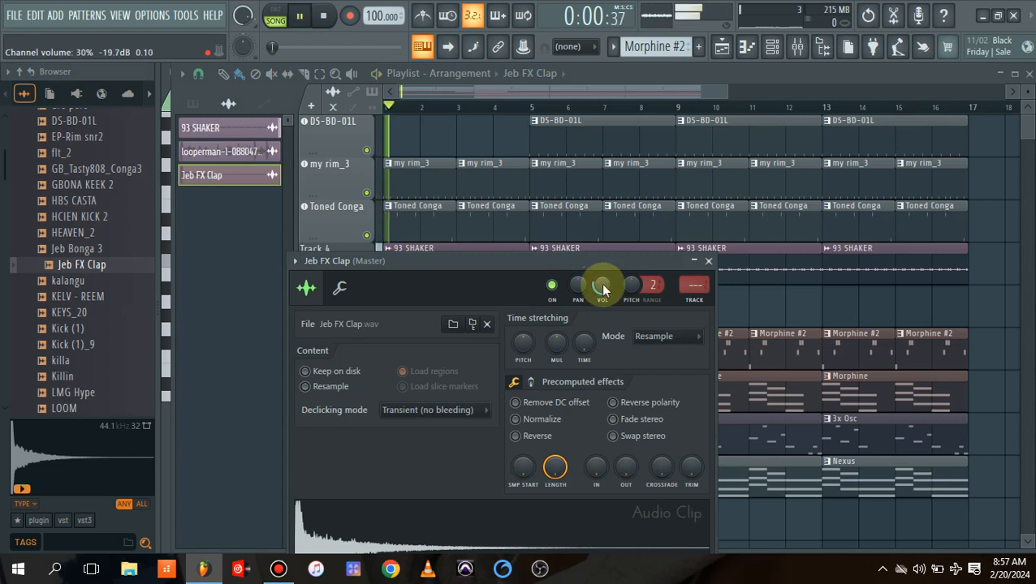
left_click(708, 261)
Shorten the intro's my rim_3, Toned Conga and 93 SHAKER clips to end at bar 4, and play back the intro
left_click(489, 107)
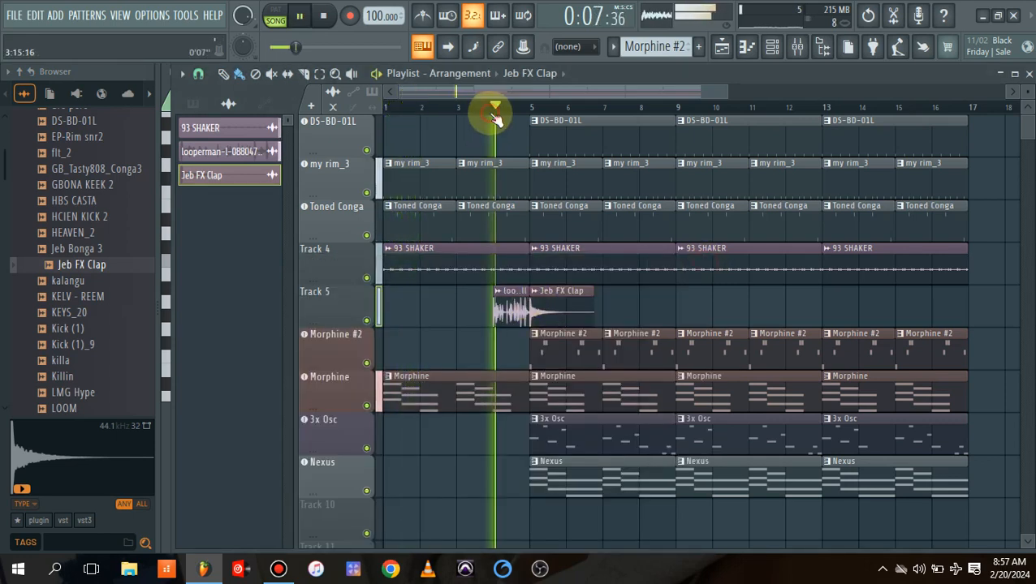
key("space")
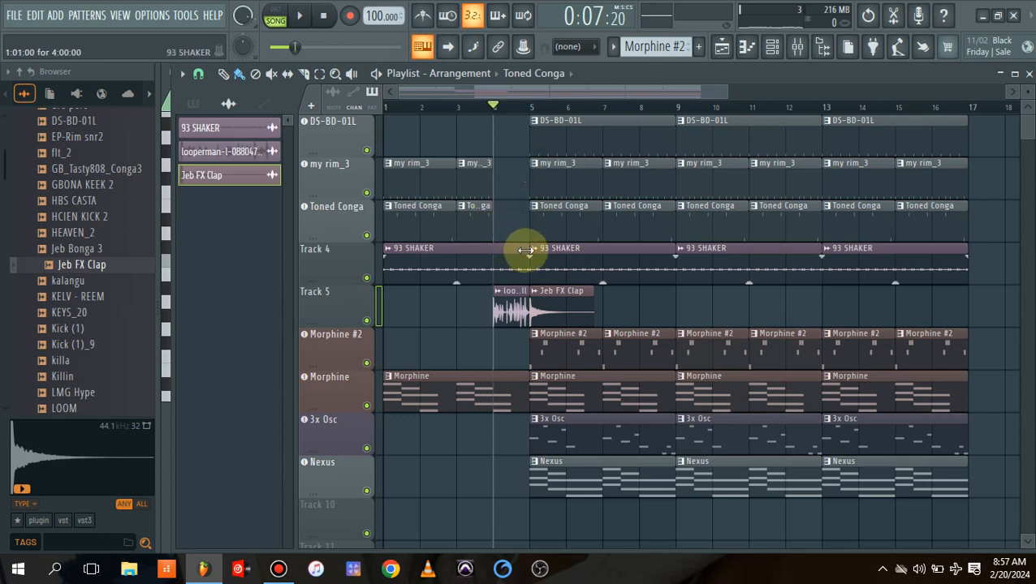
left_click_drag(526, 251, 493, 254)
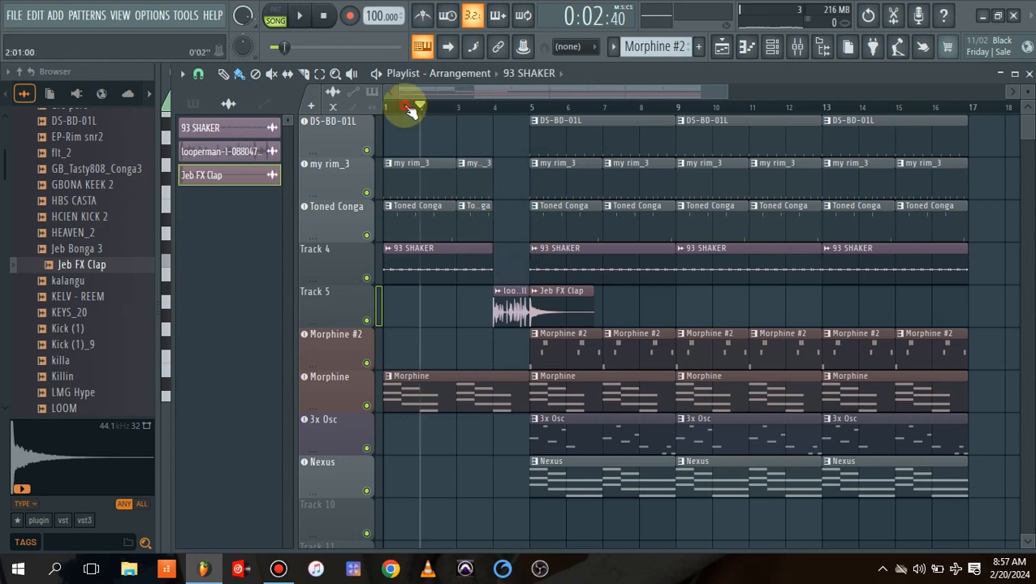
key("space")
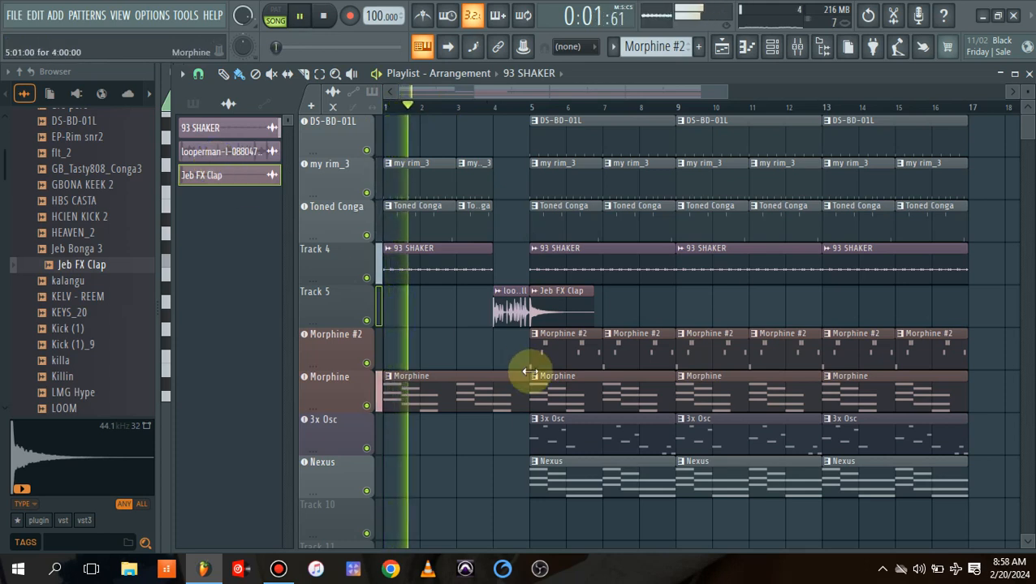
key("space")
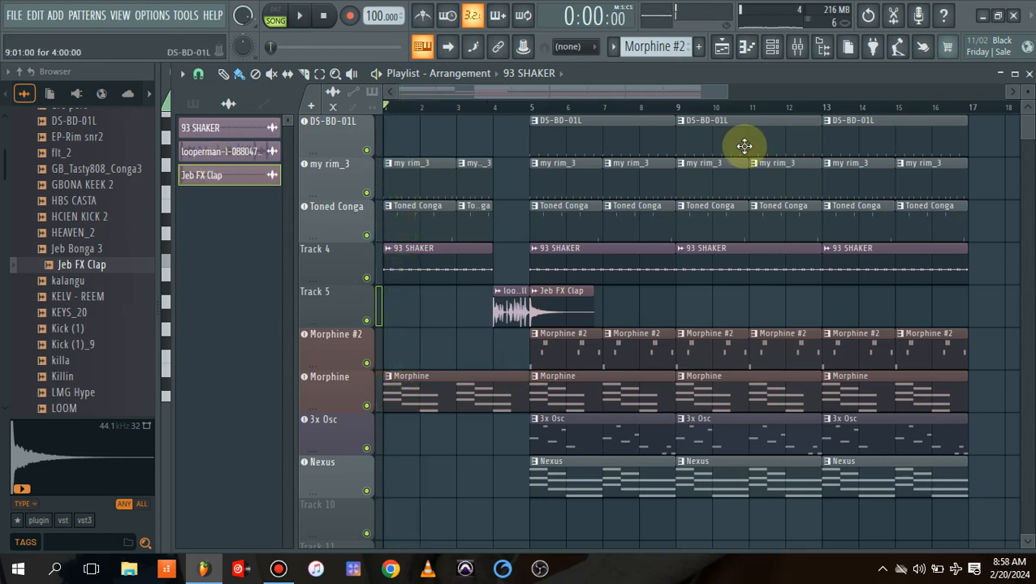
Duplicate the four-bar section starting at bar 13 to bar 17, and delete the Morphine #2 and Nexus clips between bars 5 and 13
left_click_drag(727, 91, 850, 162)
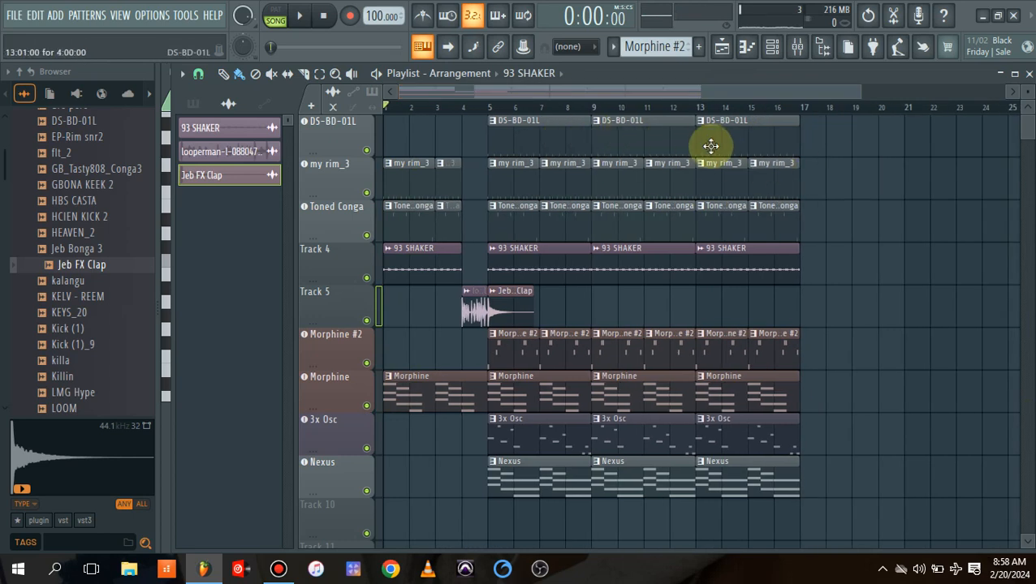
left_click_drag(716, 151, 867, 479)
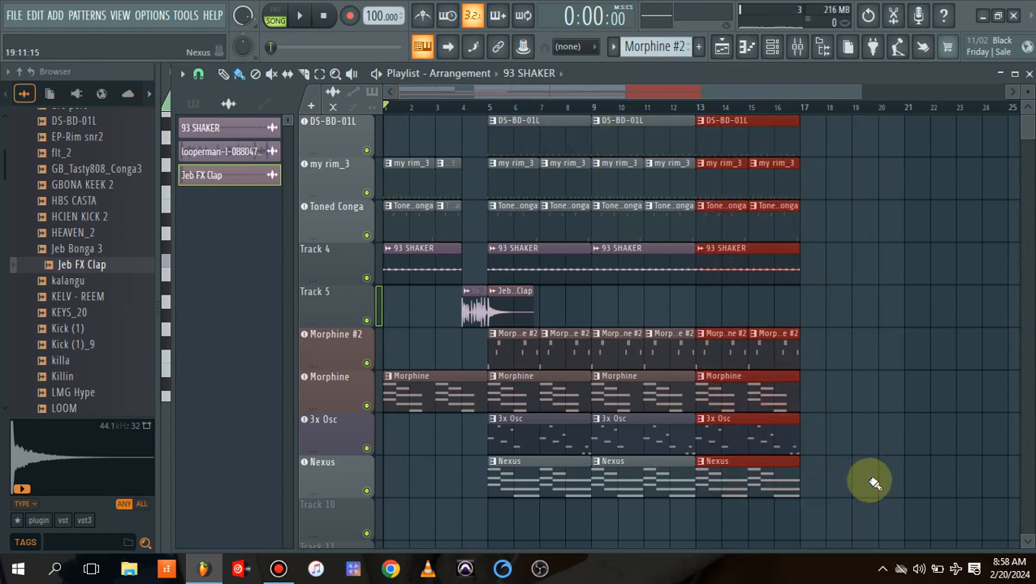
key("ctrl+b")
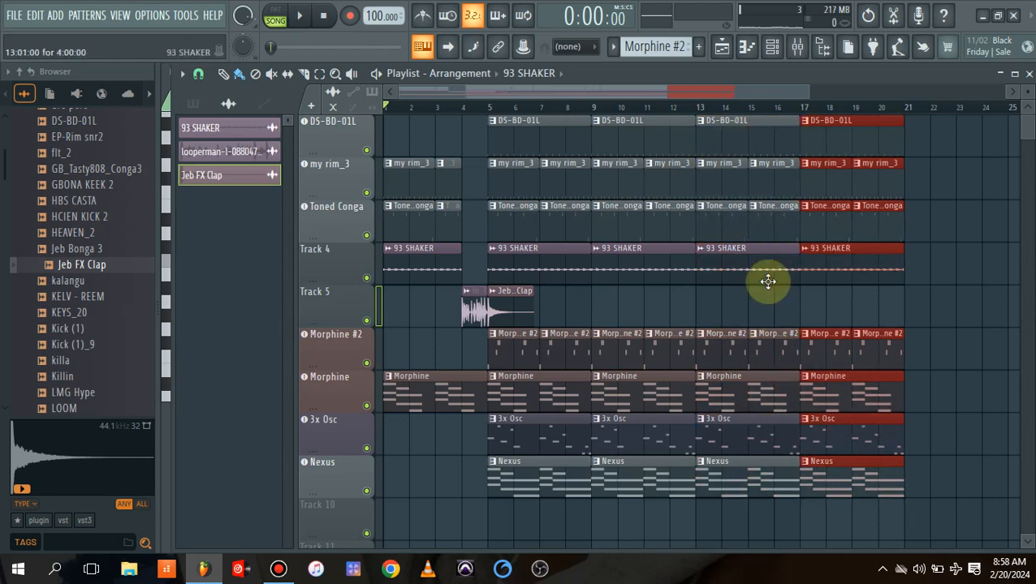
left_click_drag(515, 359, 658, 370)
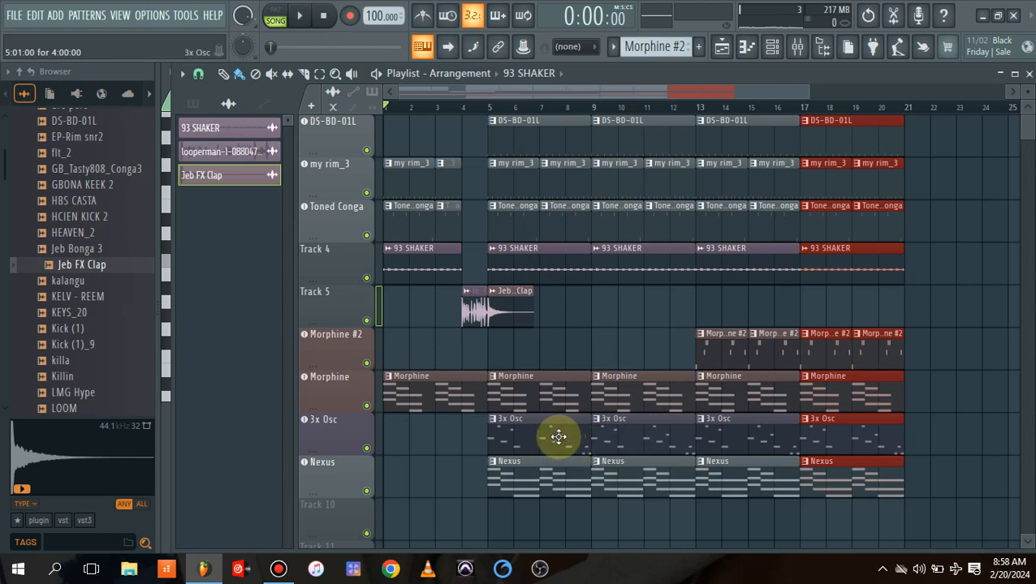
left_click_drag(548, 473, 652, 486)
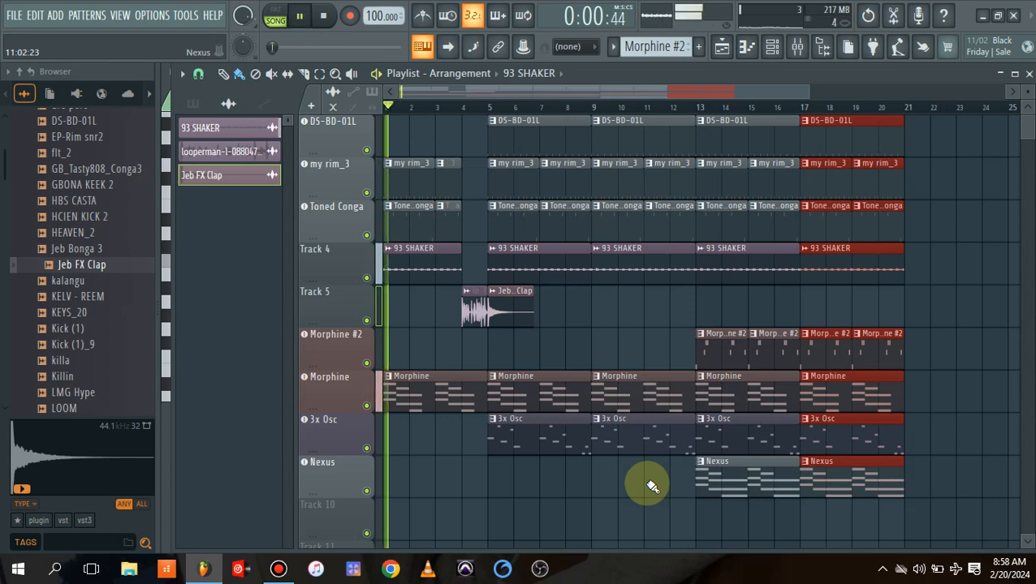
Copy the drum roll and Jeb FX Clap pair to bar 12, trim the drum, percussion and shaker clips to end there, and play the arrangement
left_click(551, 326, "ctrl")
left_click_drag(552, 326, 689, 311)
left_click_drag(687, 138, 692, 268)
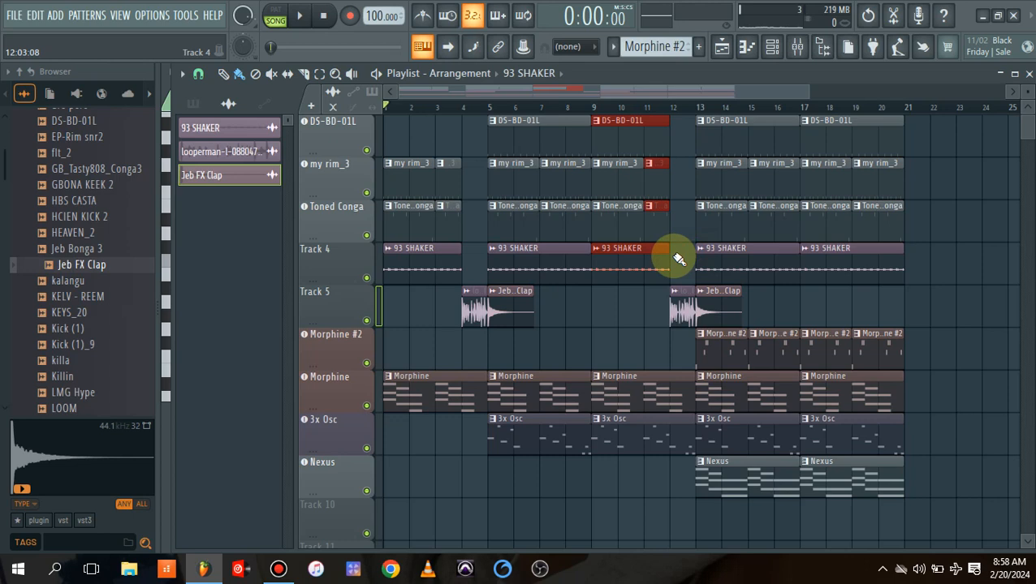
key("space")
key("space")
key("space")
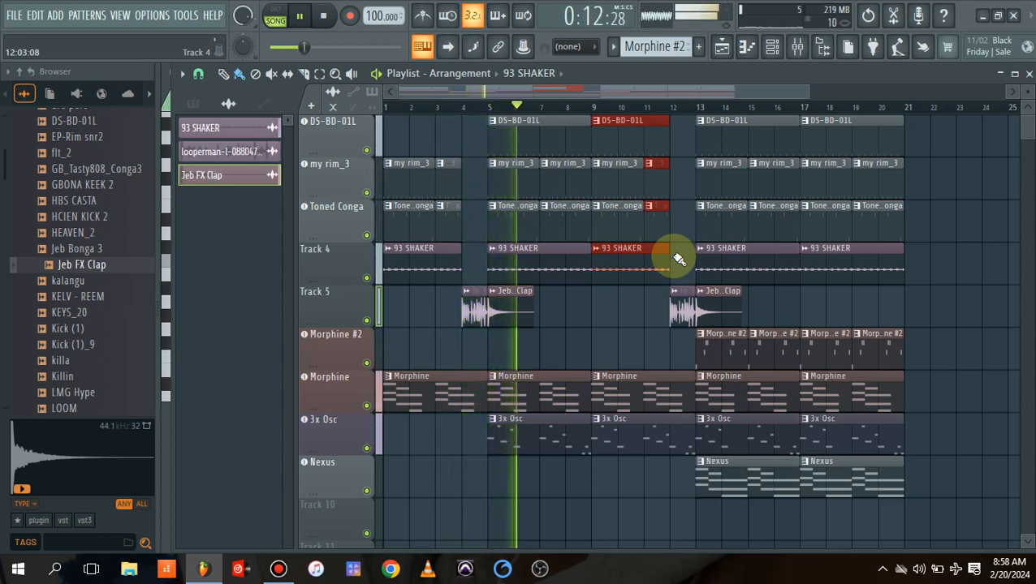
In the master's Fruity Limiter, set the soft saturation threshold to -0.3 dB and the gain to 7.3 dB, and return to the playlist
left_click(797, 47)
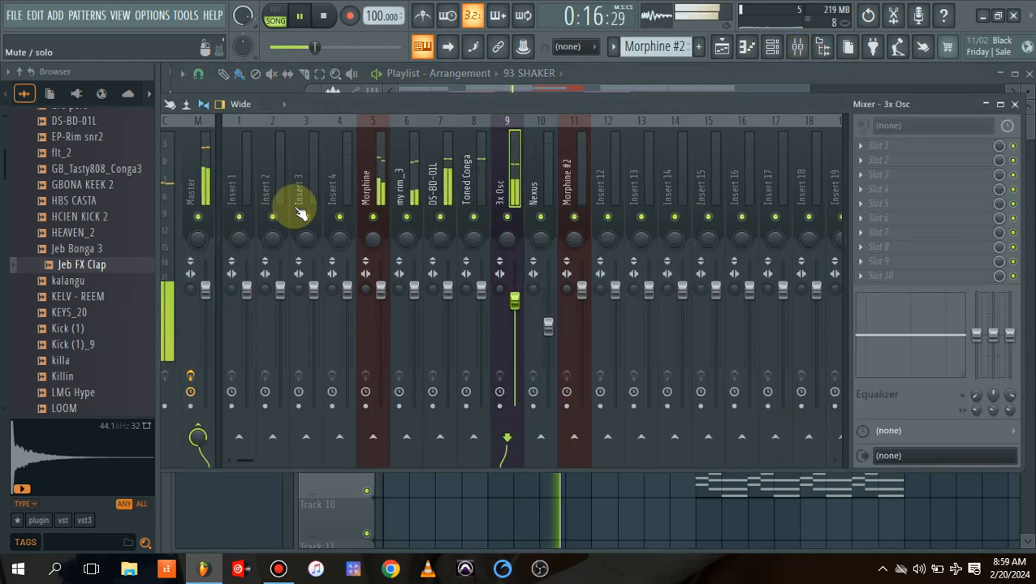
left_click(201, 170)
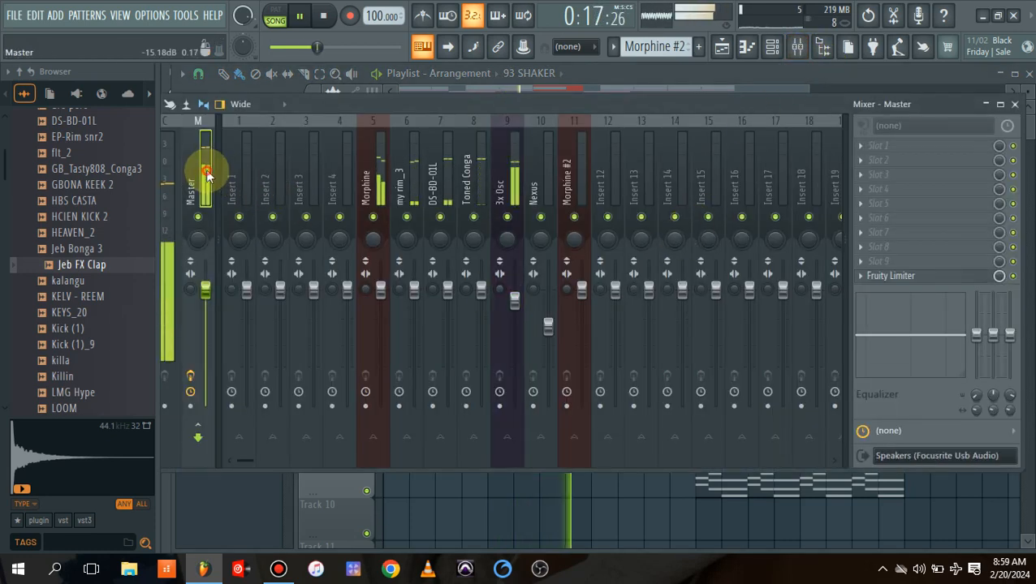
left_click(941, 280)
left_click_drag(793, 490, 686, 221)
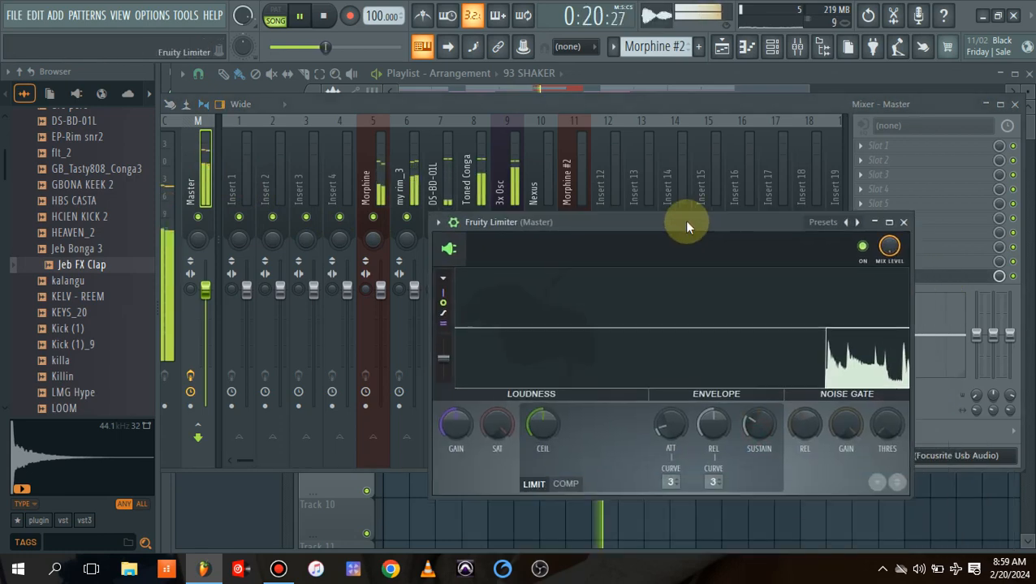
left_click_drag(502, 409, 502, 373)
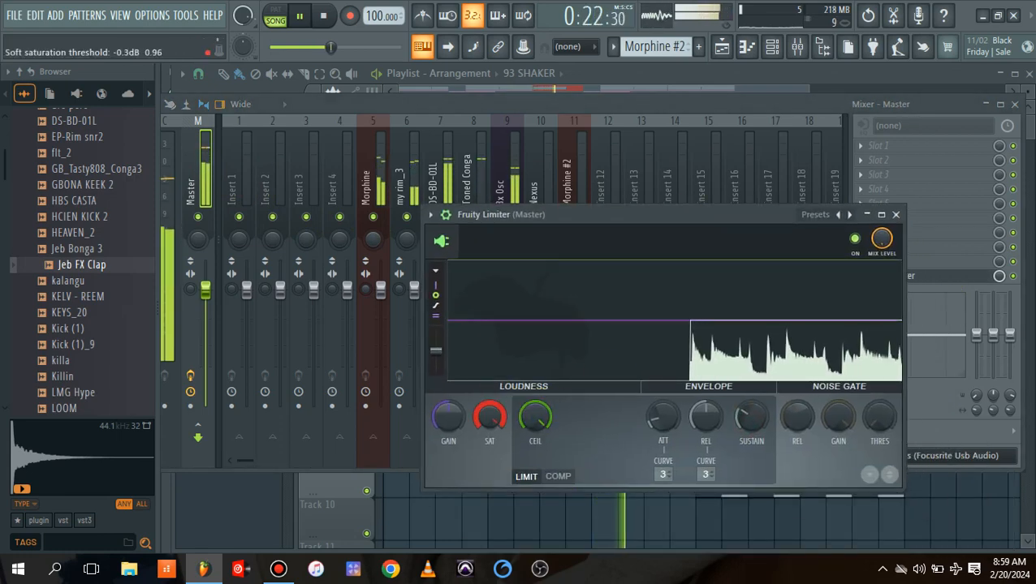
left_click_drag(449, 416, 448, 366)
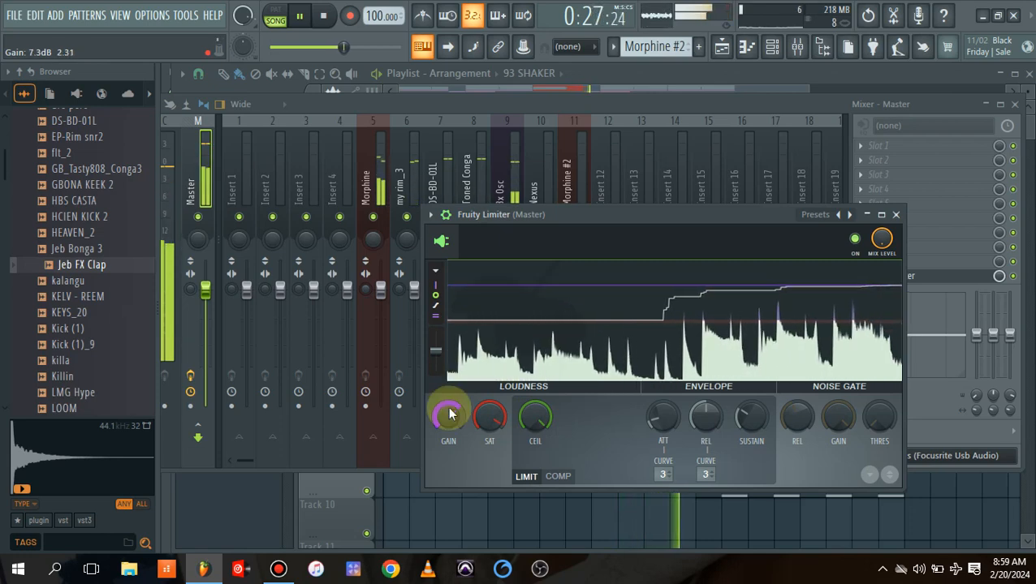
left_click(721, 47)
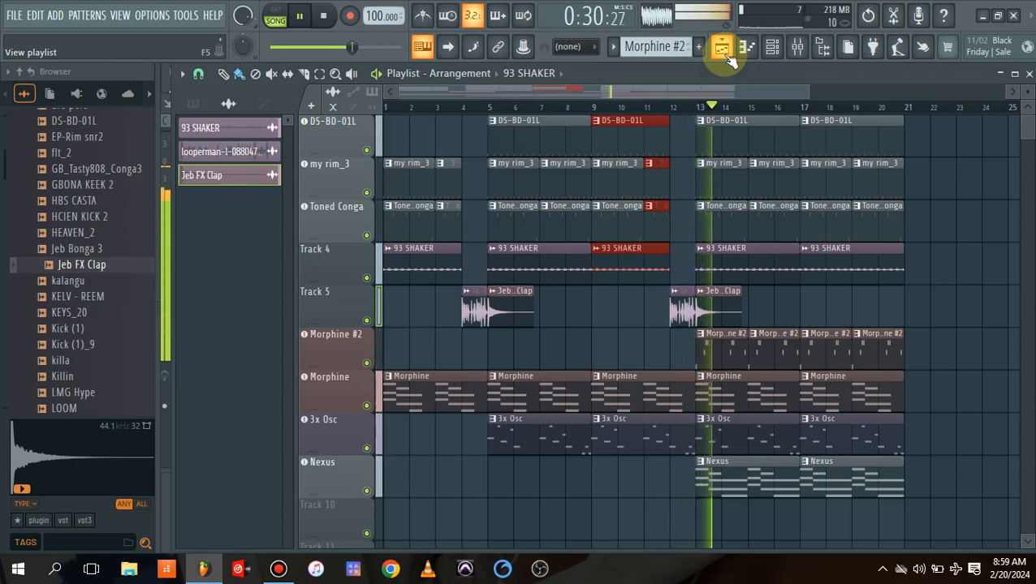